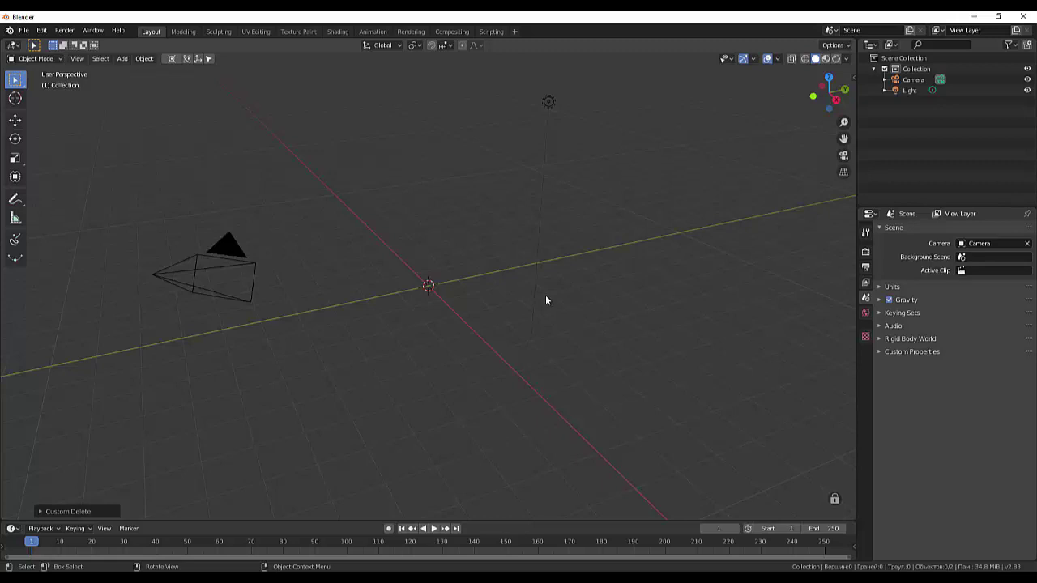
Remove the default cube, leaving just the Camera and Light in the scene
key(shift+a)
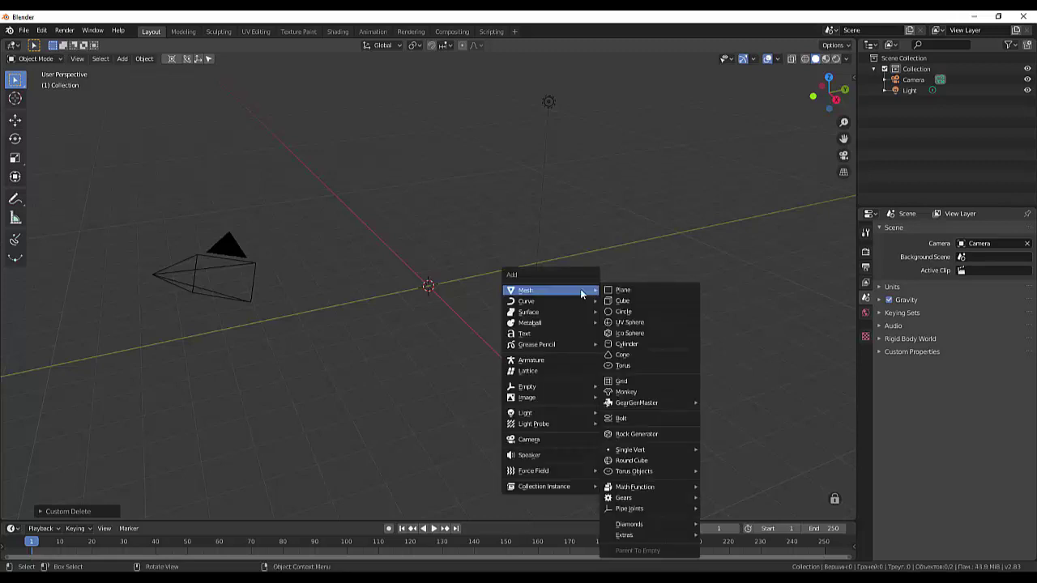
mouse_move(539, 300)
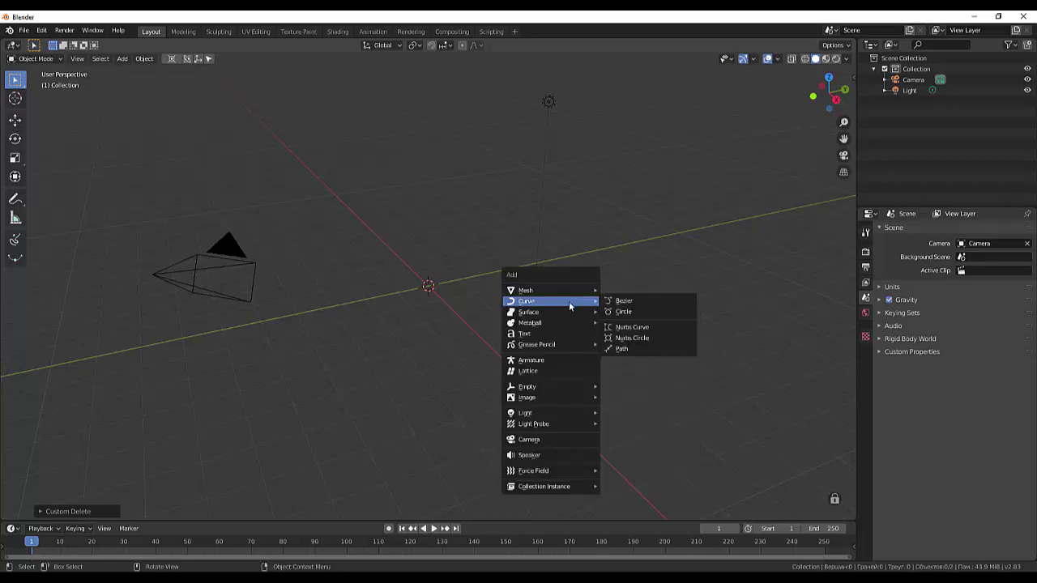
Add a NURBS path at the scene origin
click(621, 350)
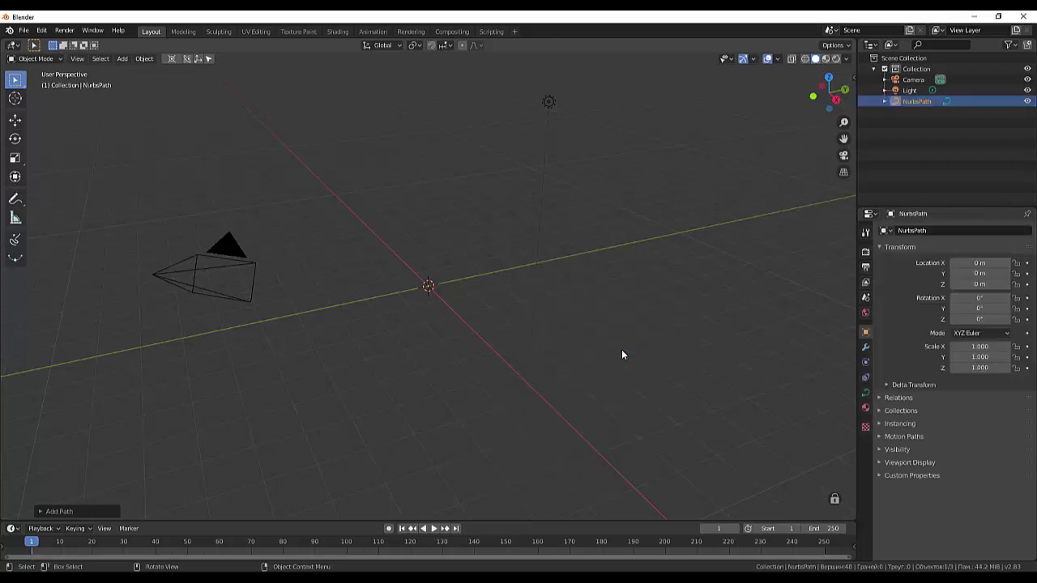
mouse_move(614, 337)
middle_down()
mouse_move(620, 412)
mouse_move(661, 353)
mouse_move(676, 291)
mouse_move(666, 293)
middle_up()
mouse_move(528, 296)
middle_down()
mouse_move(540, 332)
mouse_move(513, 326)
middle_up()
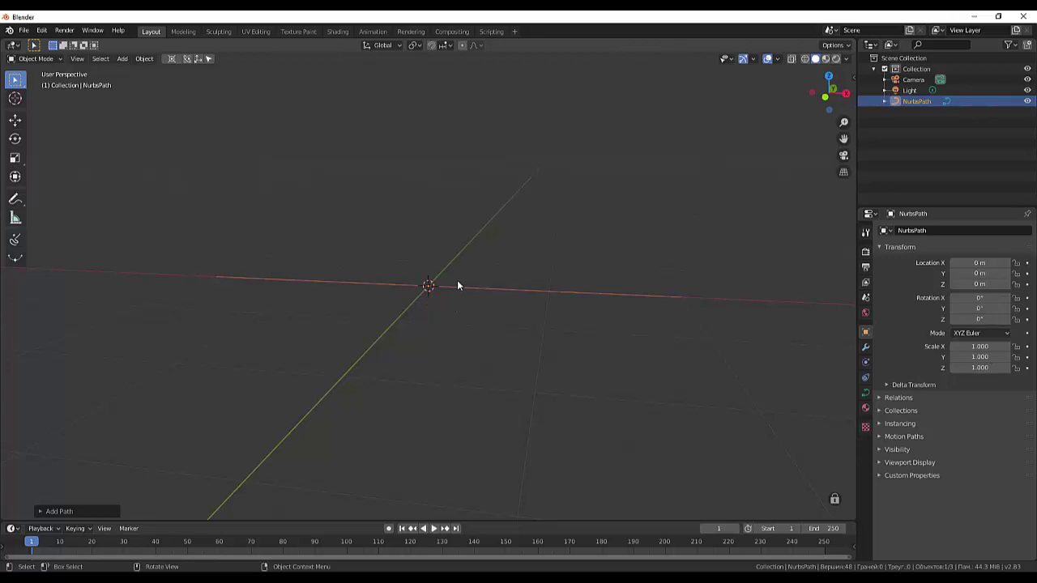
Rotate the path 90° around Y so it stands upright
key(r)
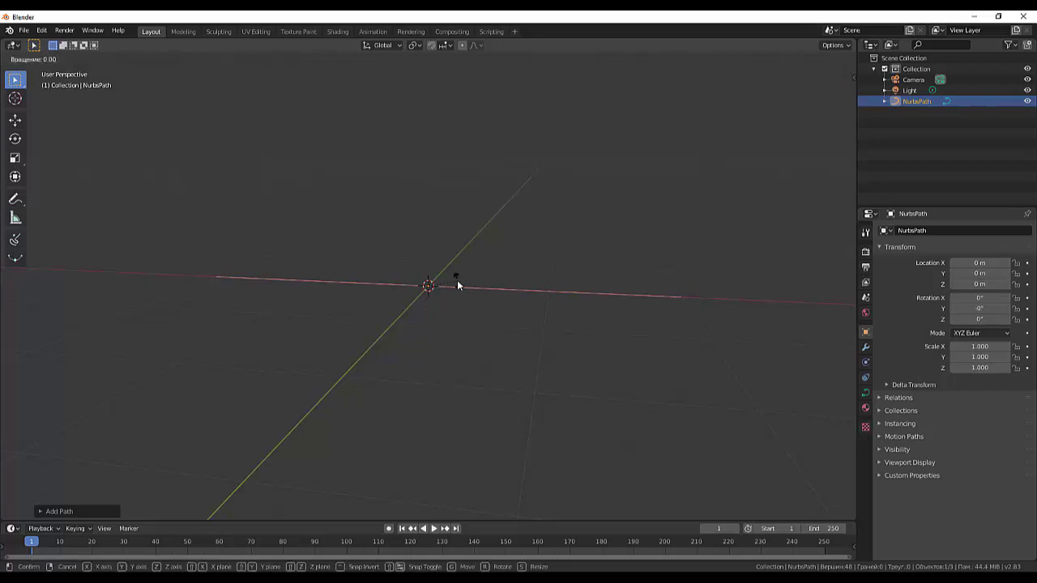
text(y90)
key(Return)
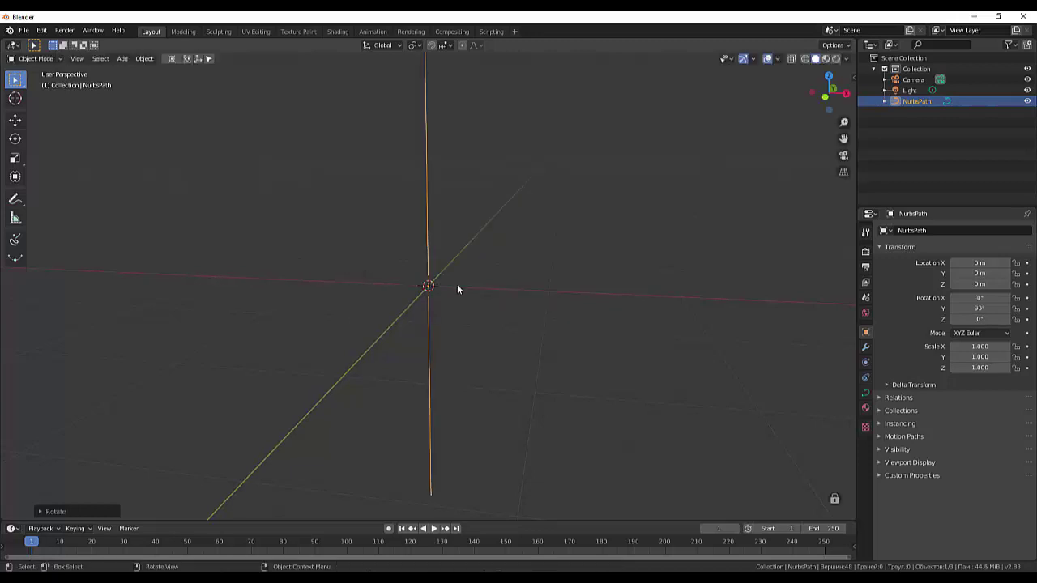
mouse_move(524, 301)
middle_down()
mouse_move(463, 281)
mouse_move(441, 308)
mouse_move(546, 287)
mouse_move(444, 270)
middle_up()
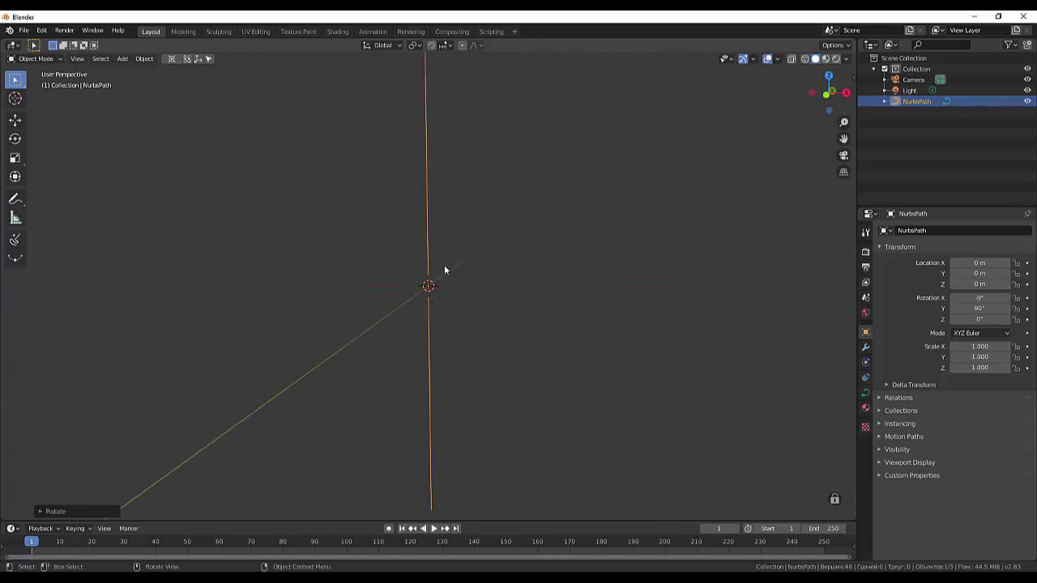
click(30, 58)
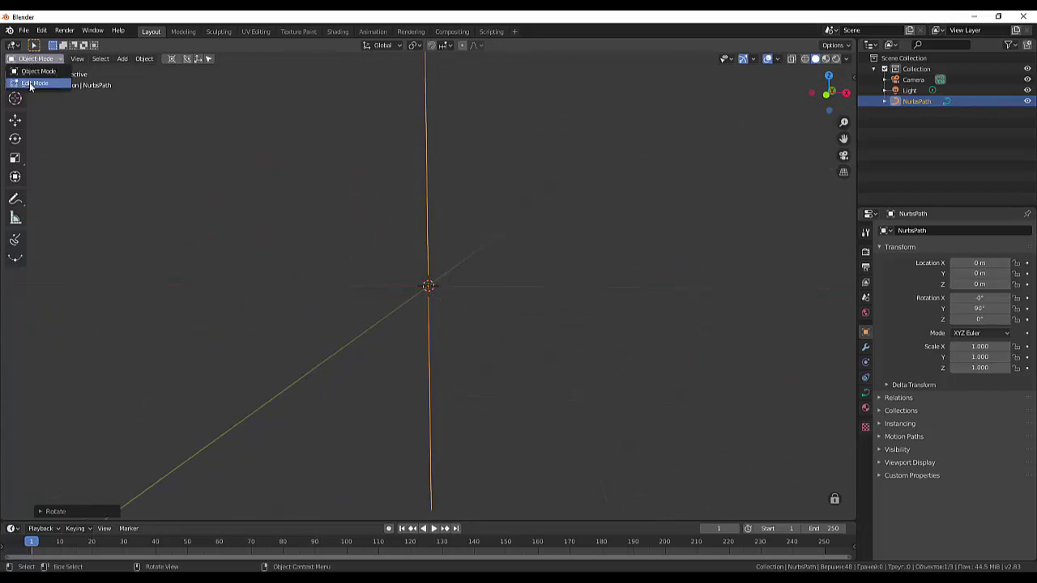
Enter Edit Mode on the path, select its top control point and switch to Front Orthographic view
click(30, 84)
mouse_move(512, 275)
middle_down()
mouse_move(452, 301)
mouse_move(407, 288)
middle_up()
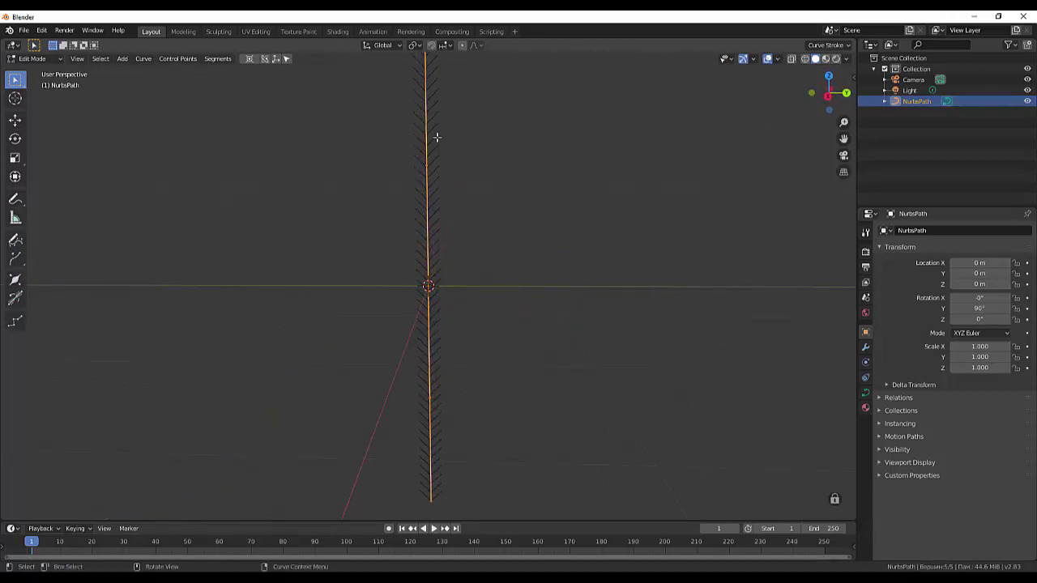
scroll(437, 106, down, 3)
scroll(446, 202, up, 2)
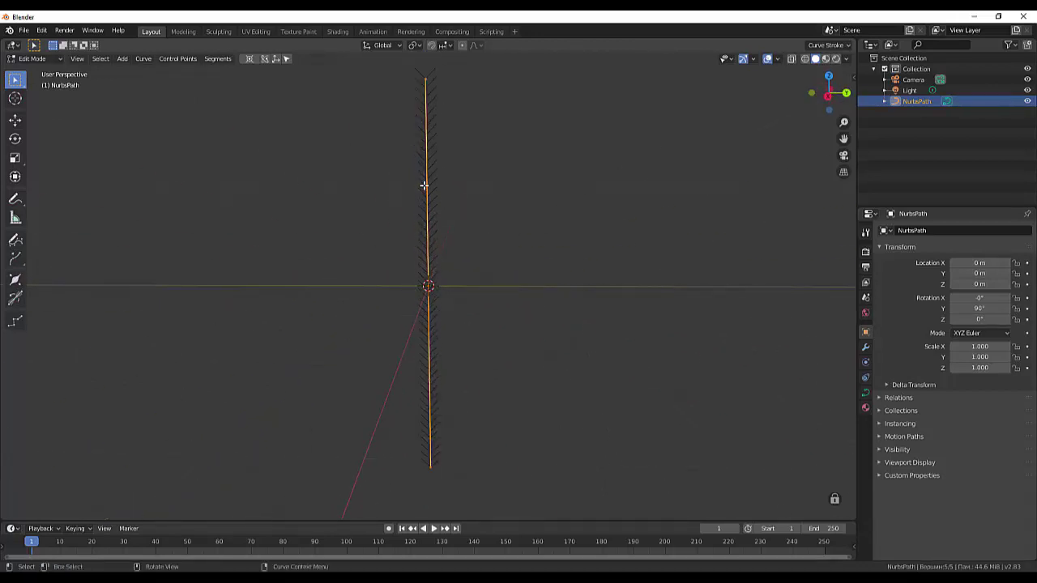
click(425, 188)
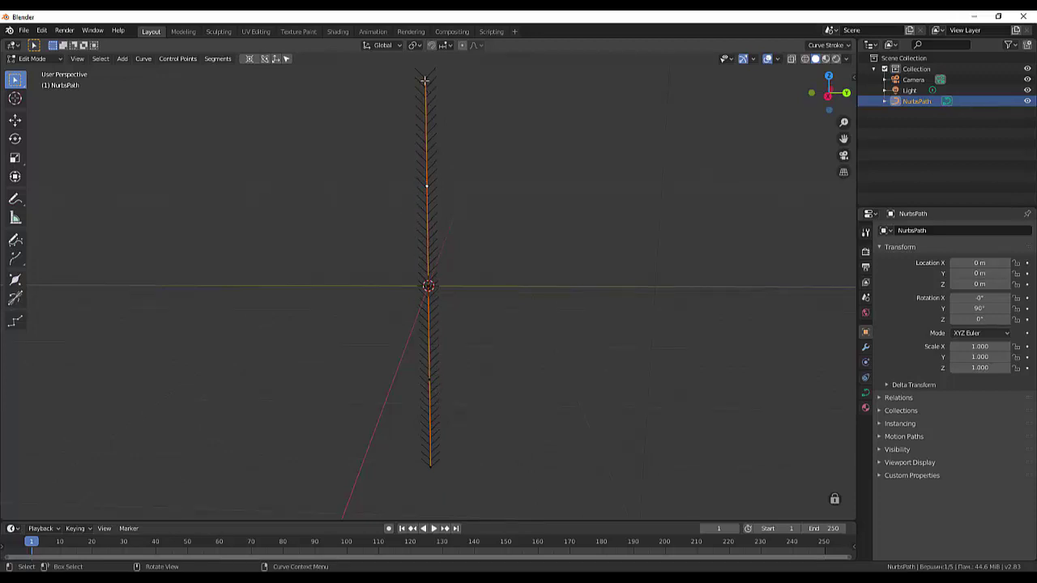
key(KP_1)
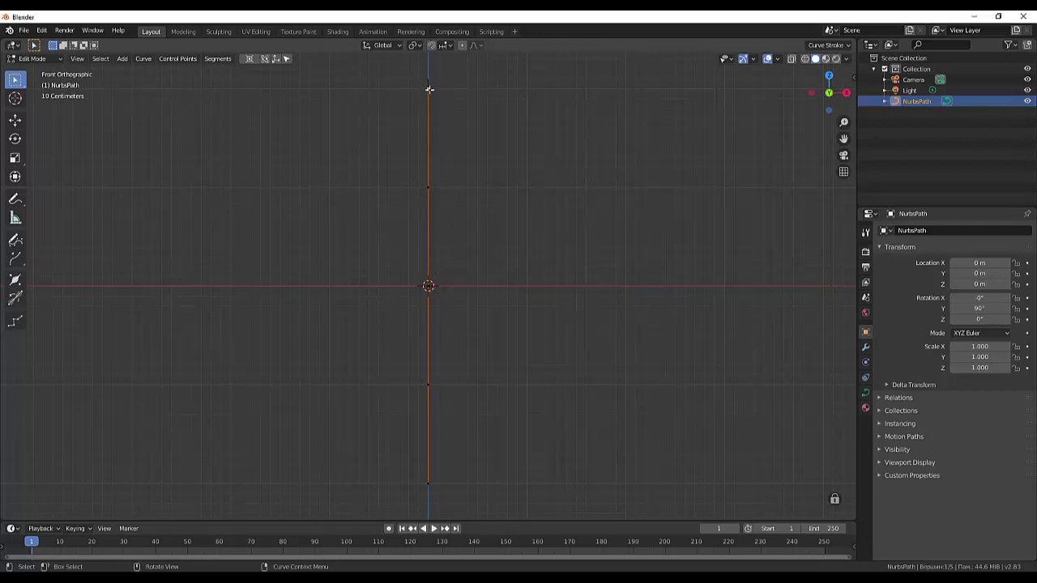
Drag the top, middle and lower control points left to bend the path into an S-shaped profile
mouse_move(430, 89)
mouse_down()
mouse_move(381, 100)
mouse_move(376, 90)
mouse_up()
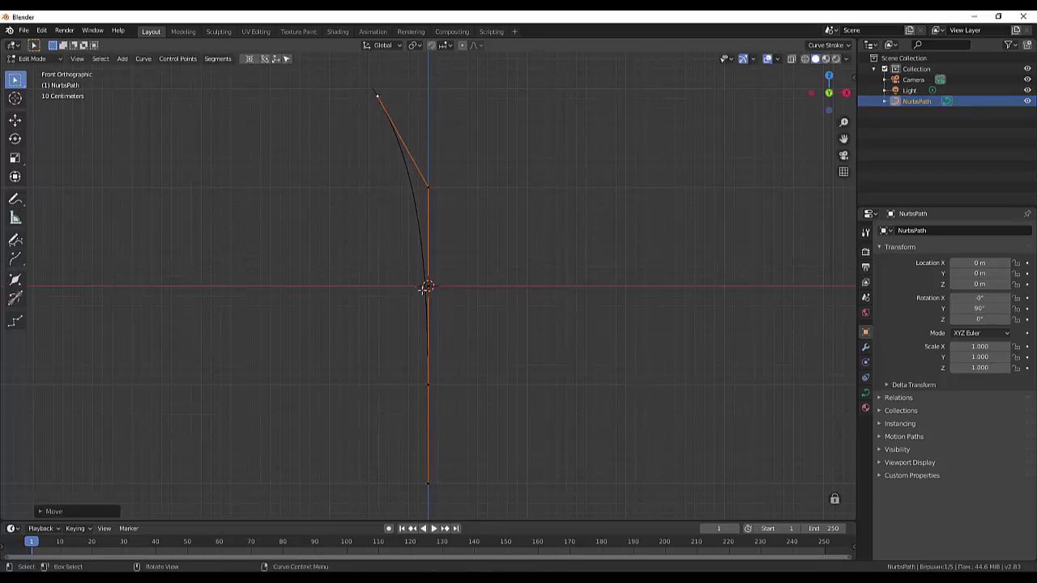
mouse_move(428, 286)
mouse_down()
mouse_move(290, 300)
mouse_move(281, 276)
mouse_up()
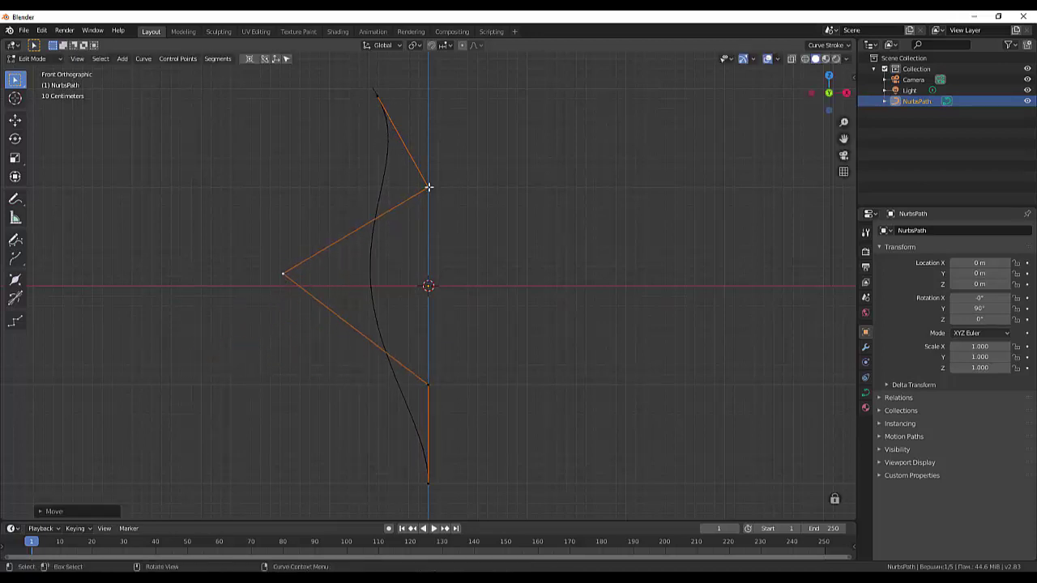
drag(429, 188, 434, 254)
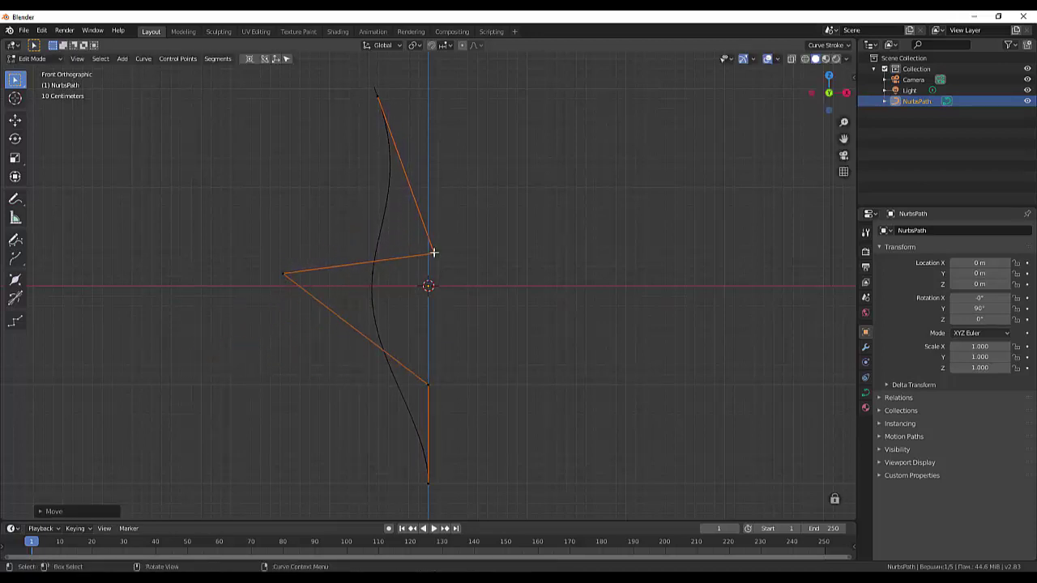
click(429, 384)
mouse_move(429, 384)
mouse_down()
mouse_move(288, 421)
mouse_move(248, 425)
mouse_move(250, 410)
mouse_up()
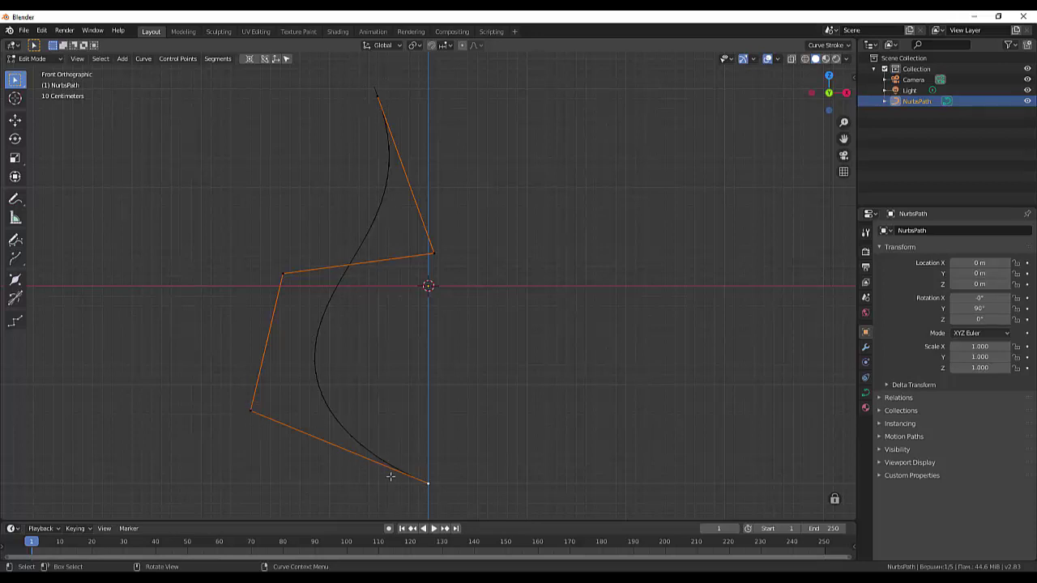
click(251, 412)
Subdivide the bottom segment and move the new control point down and right to flatten the base
right_click(534, 389)
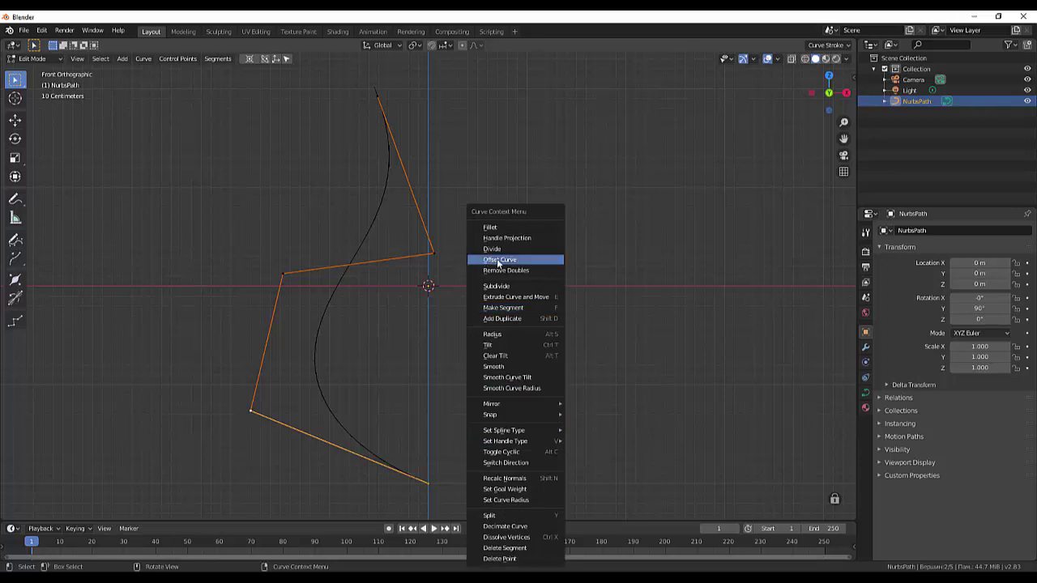
click(496, 287)
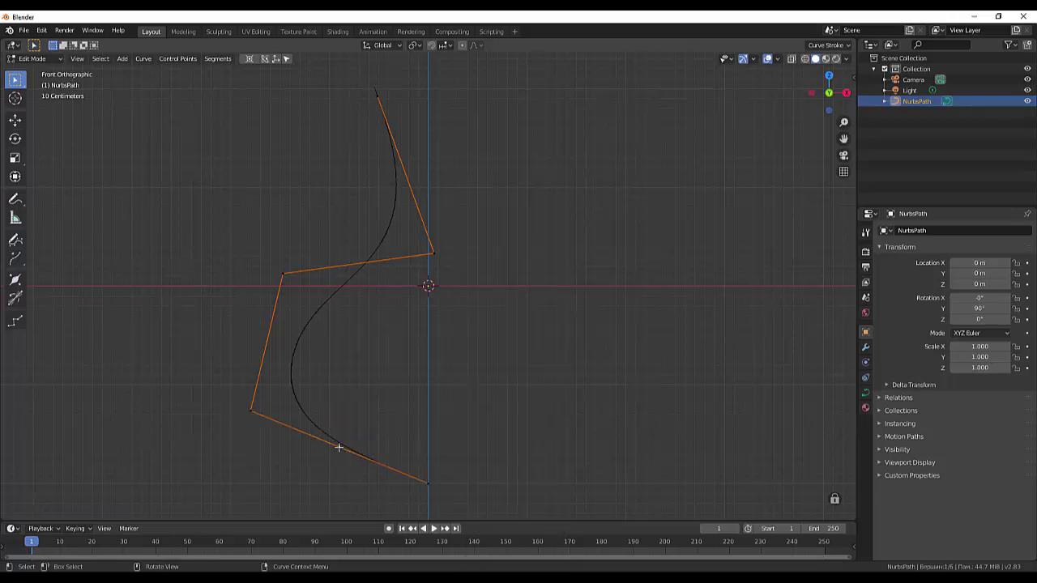
drag(339, 447, 342, 492)
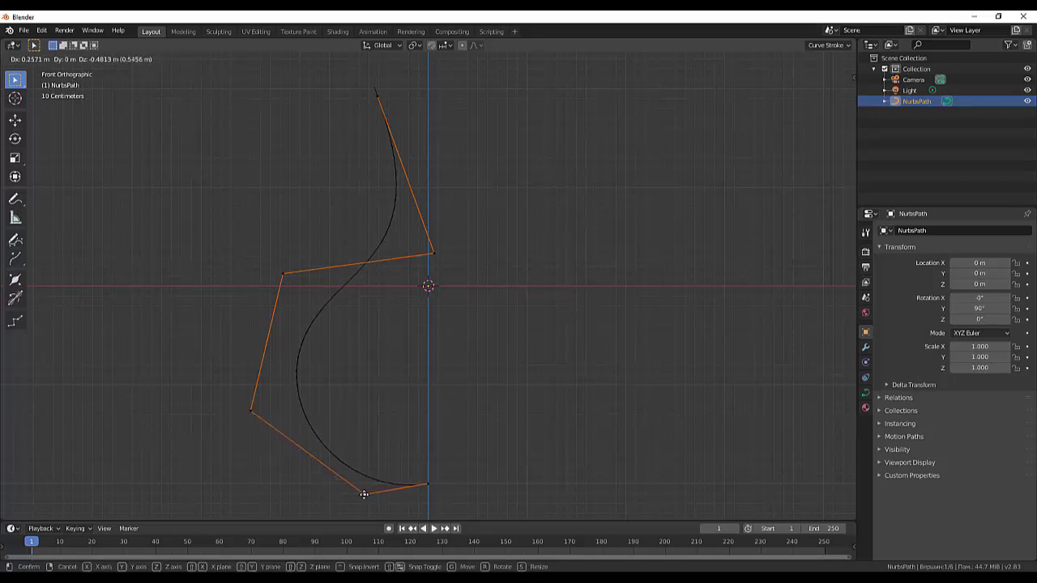
drag(342, 492, 365, 493)
Switch to perspective view and select the curve's end point at the base
key(KP_5)
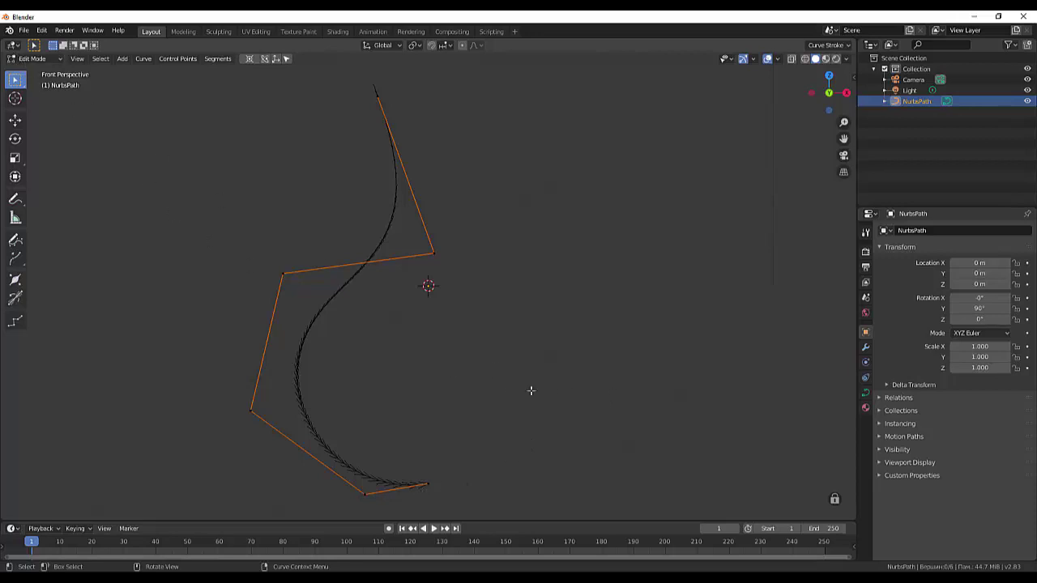
scroll(561, 397, down, 3)
scroll(561, 397, up, 1)
scroll(562, 397, up, 2)
click(427, 485)
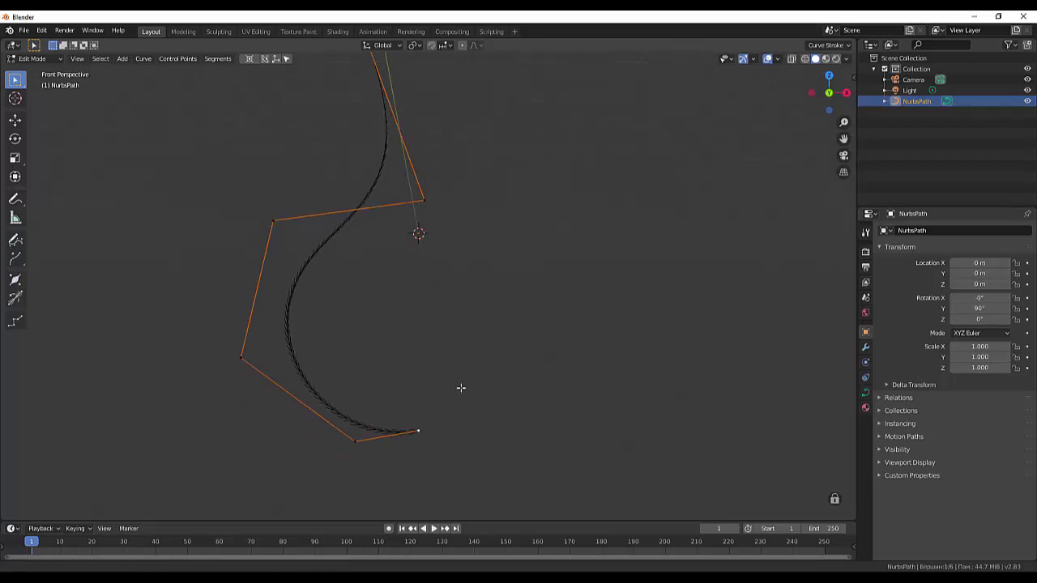
shift+middle_drag(478, 470, 419, 345)
Extrude a new point from the curve's bottom end in the front view
key(KP_5)
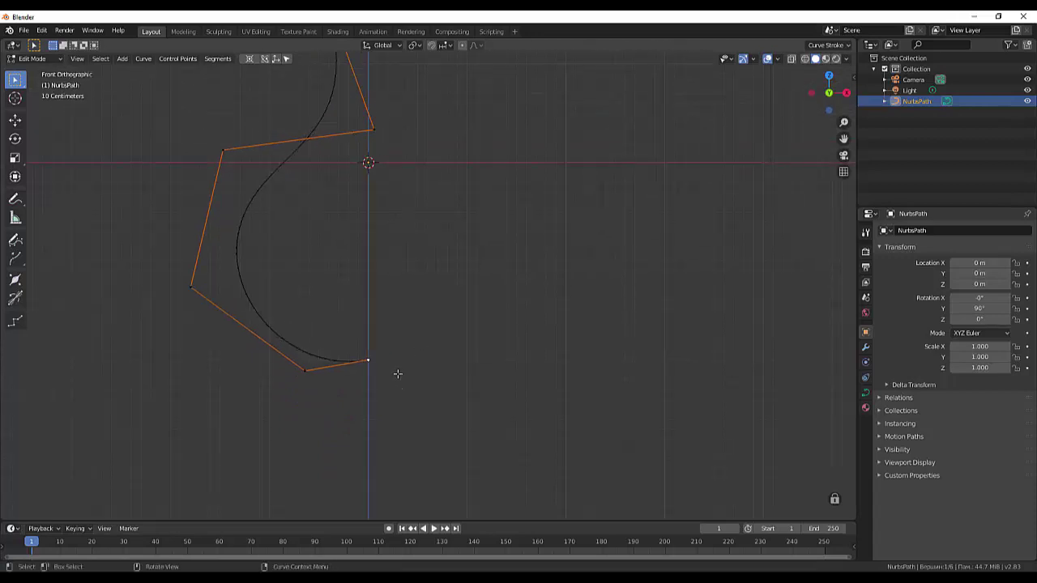
scroll(397, 385, up, 3)
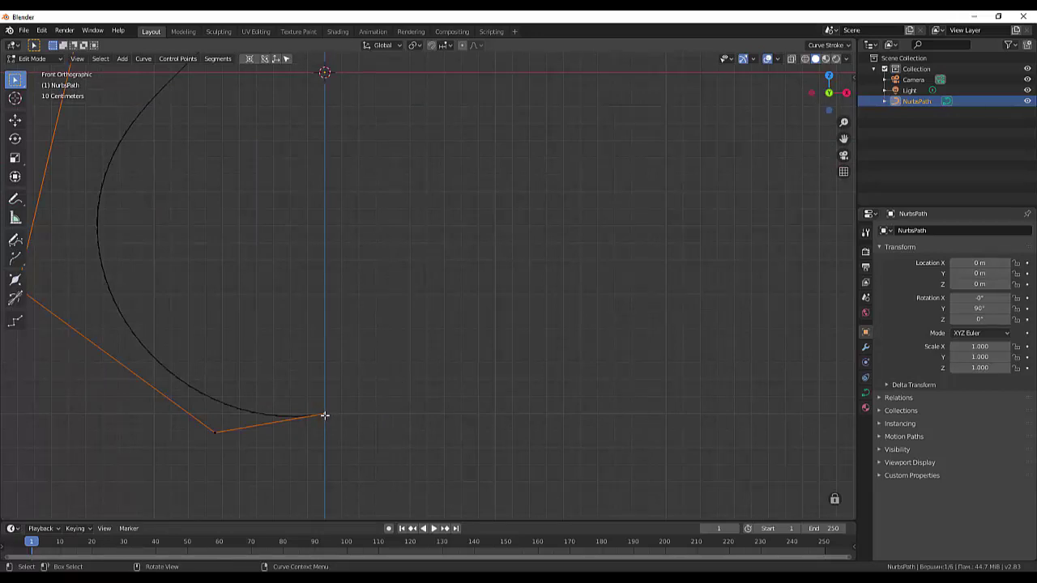
key(e)
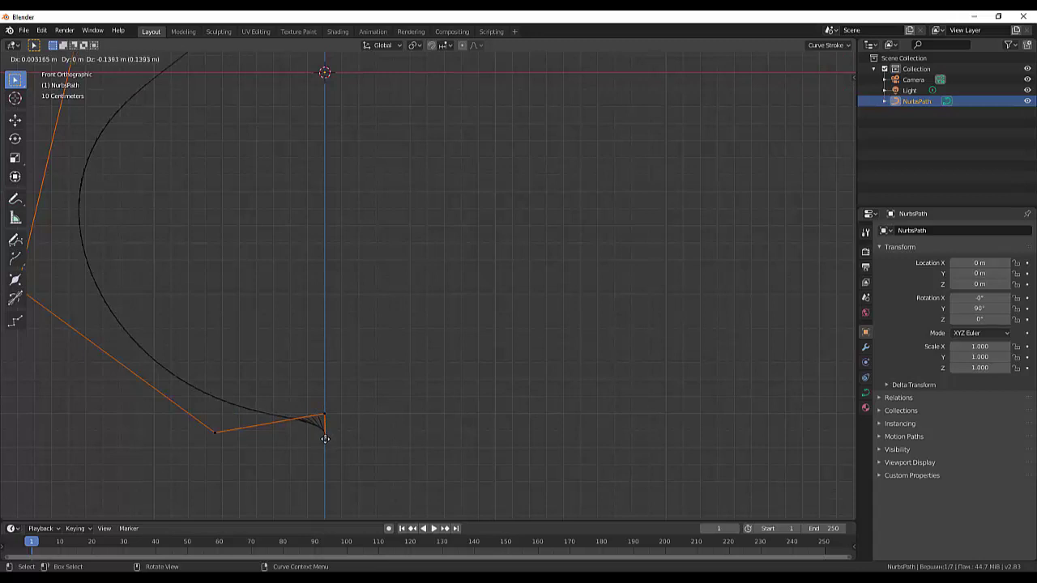
click(324, 438)
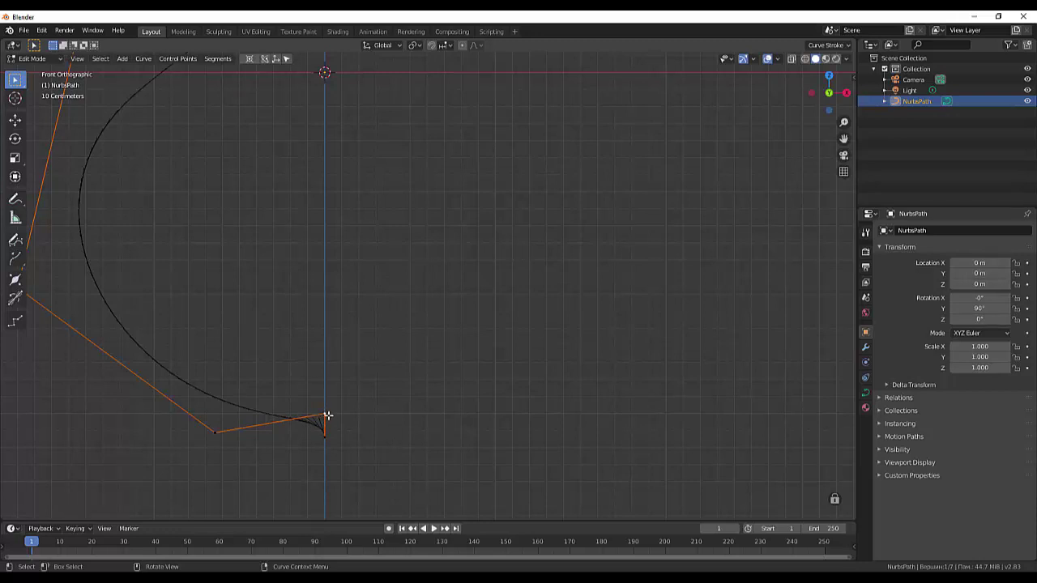
key(x)
scroll(337, 444, down, 3)
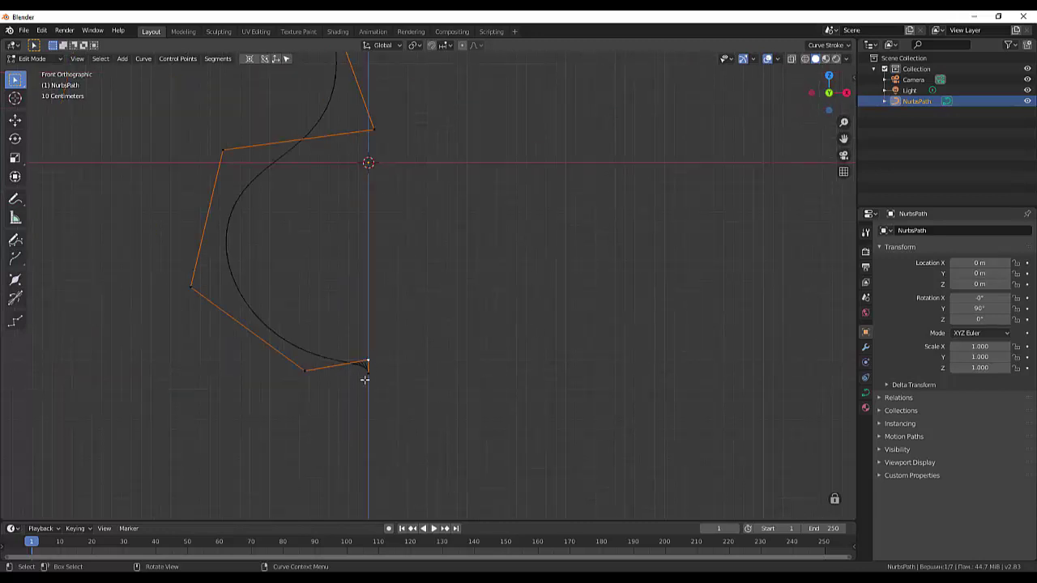
Nudge the bottom end point left and lower toward the base, then bring up the Delete menu
key(g)
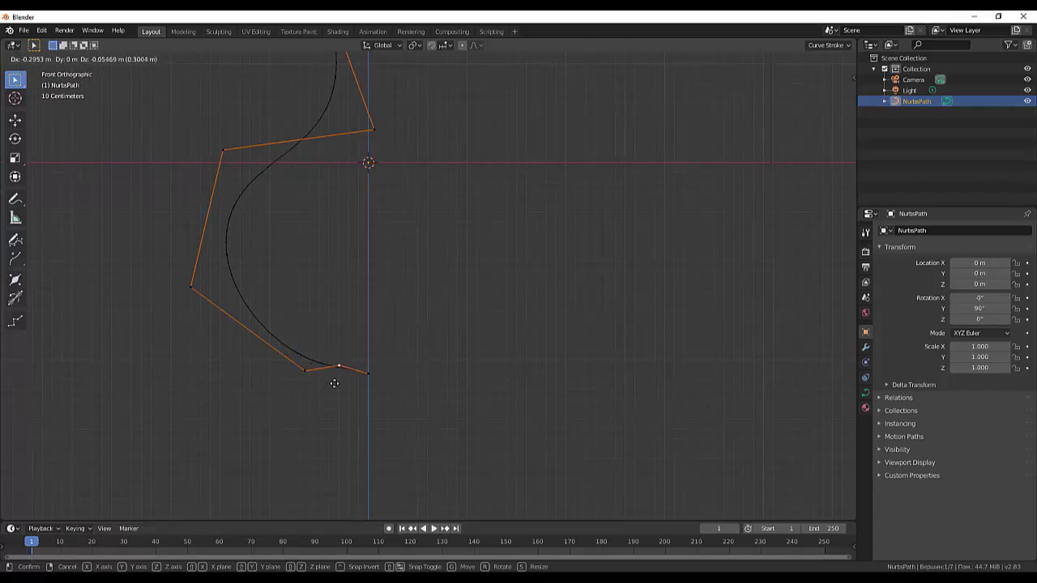
click(335, 385)
shift+click(367, 375)
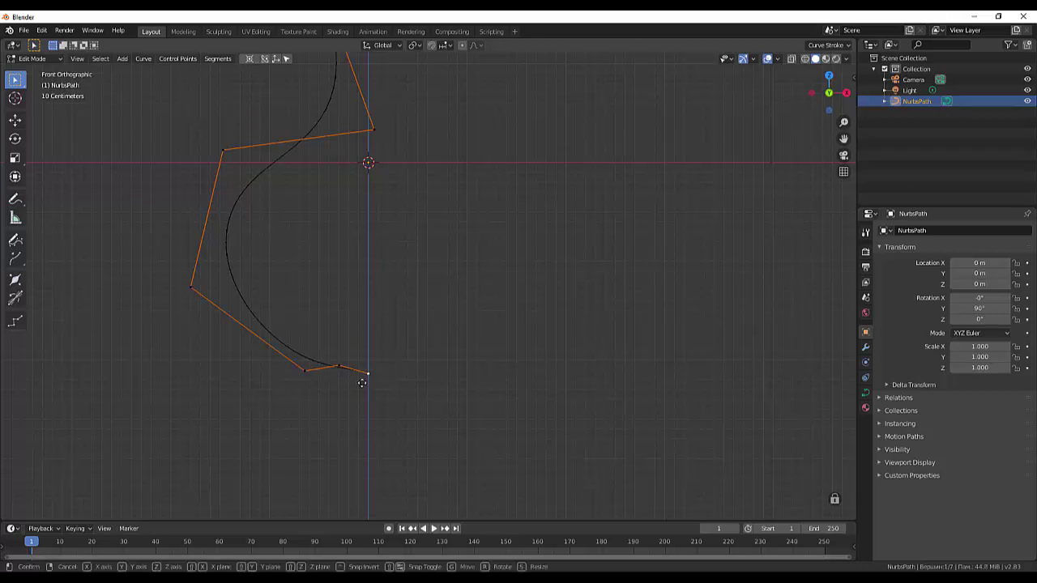
key(g)
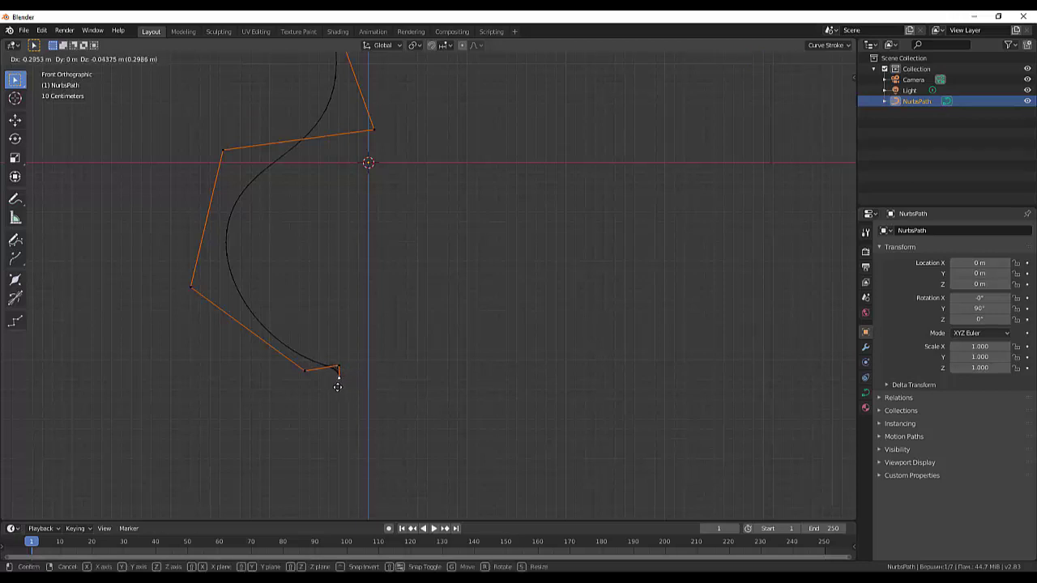
click(338, 386)
click(338, 369)
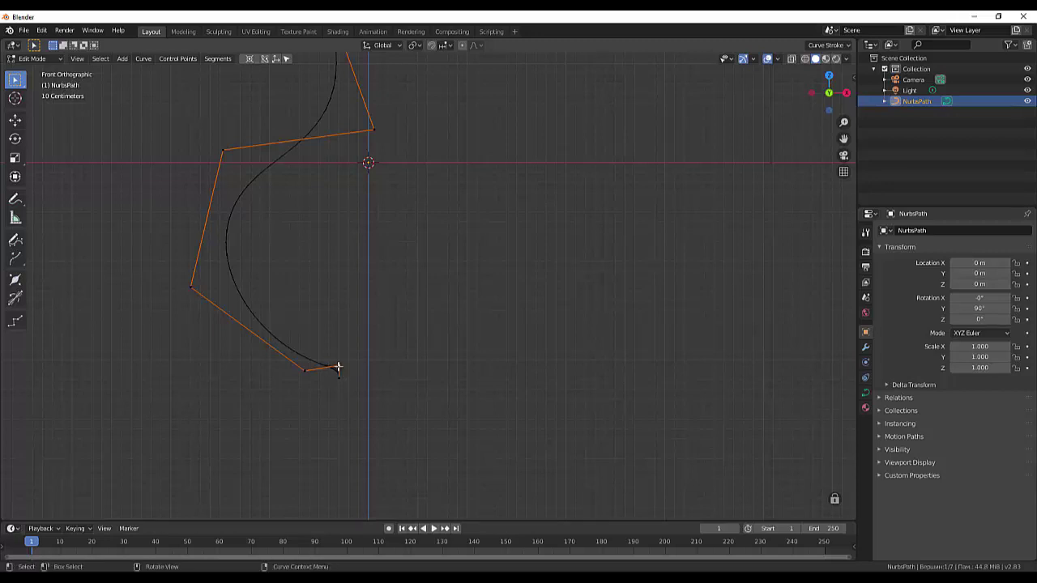
key(g)
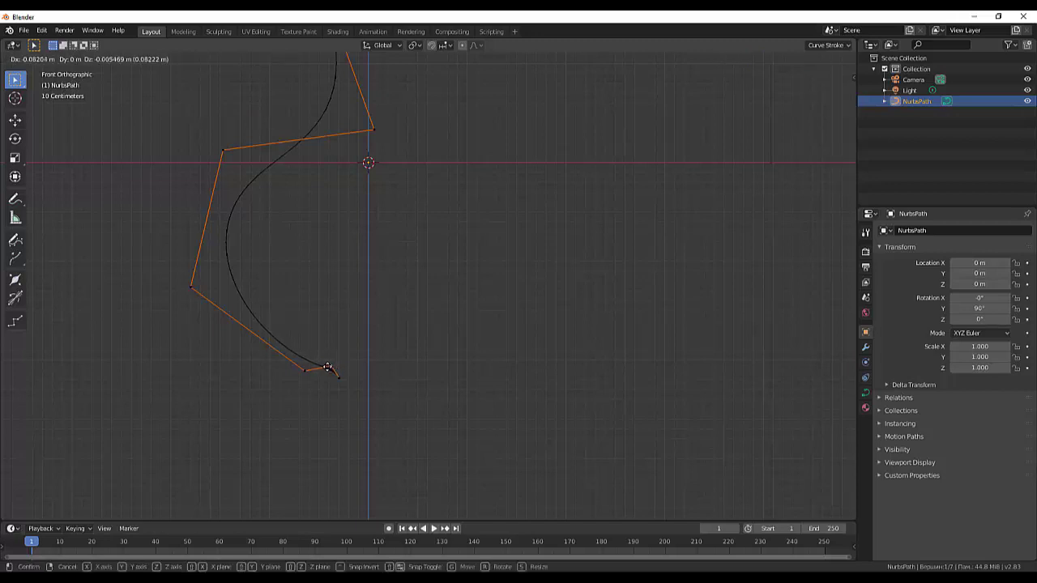
click(327, 367)
click(339, 378)
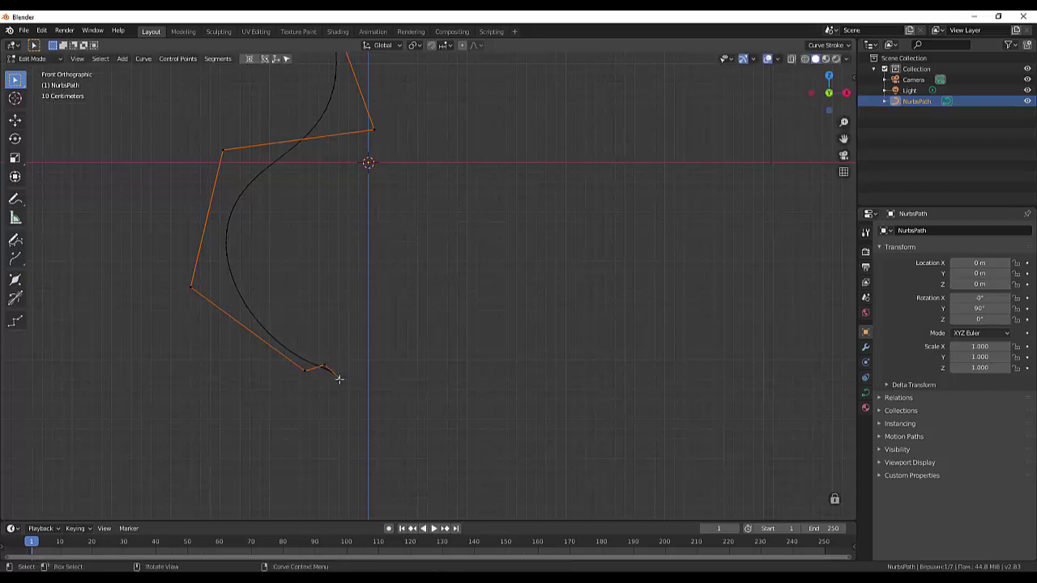
key(g)
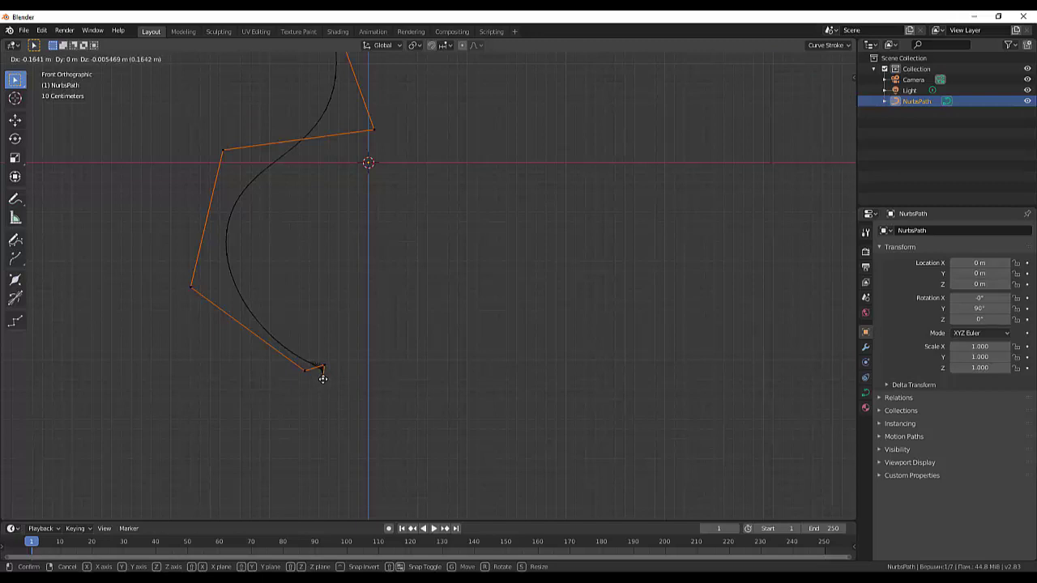
click(324, 378)
key(x)
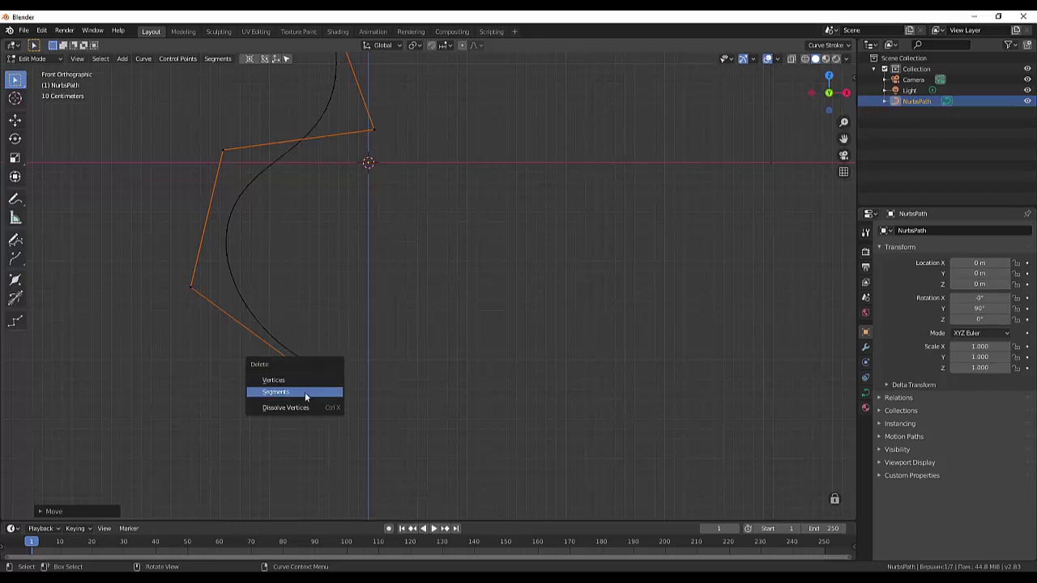
Delete the end segment, then try extruding a new end point and undo it
click(304, 392)
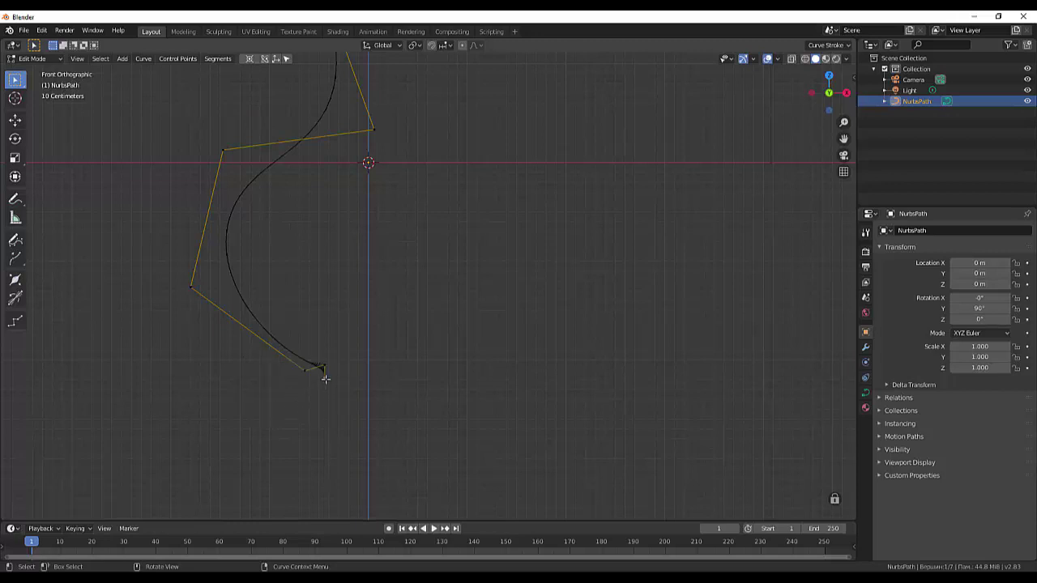
key(a)
key(e)
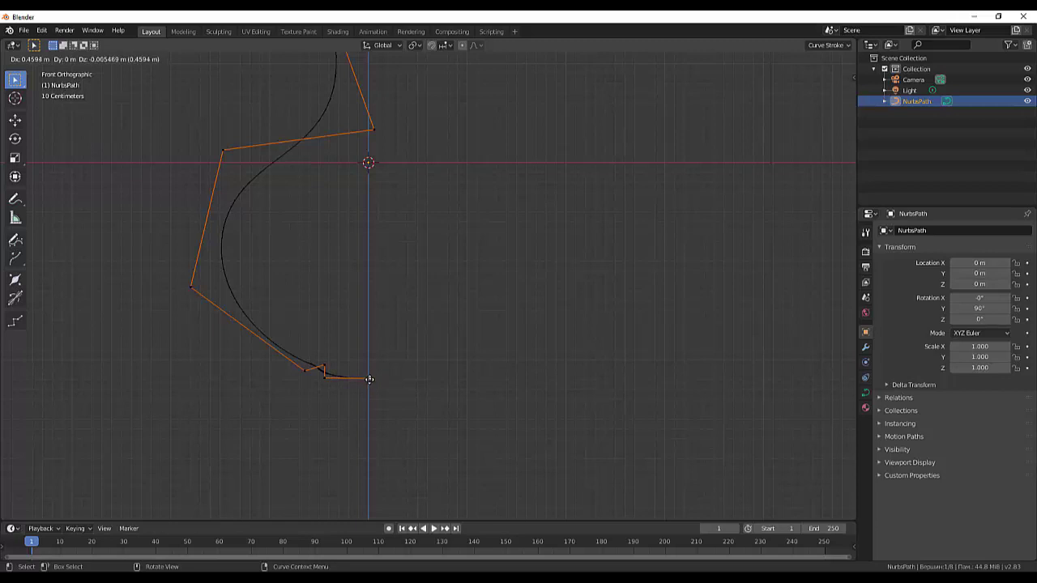
click(370, 378)
scroll(328, 440, up, 4)
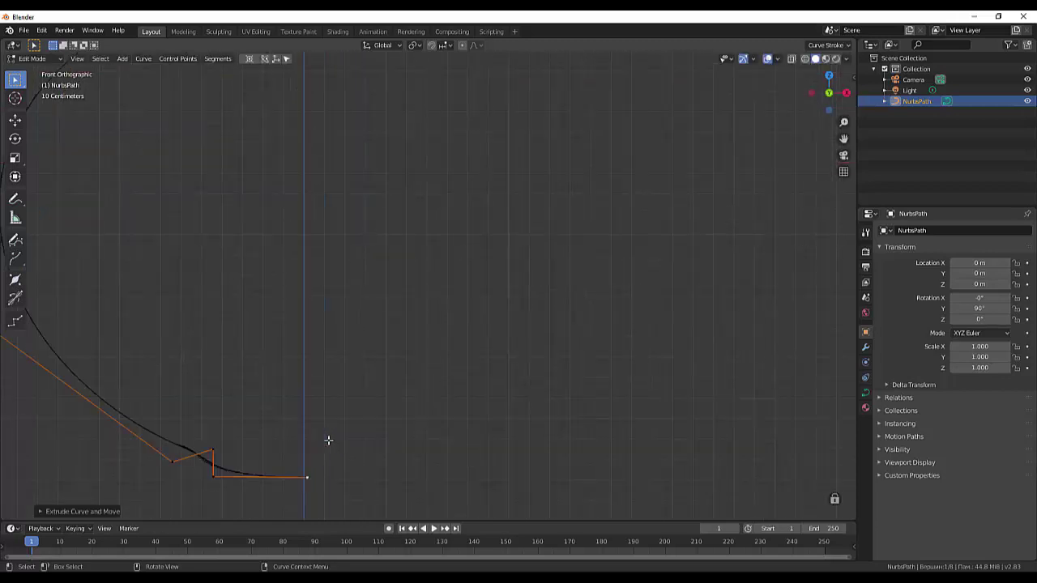
key(ctrl)
key(ctrl+z)
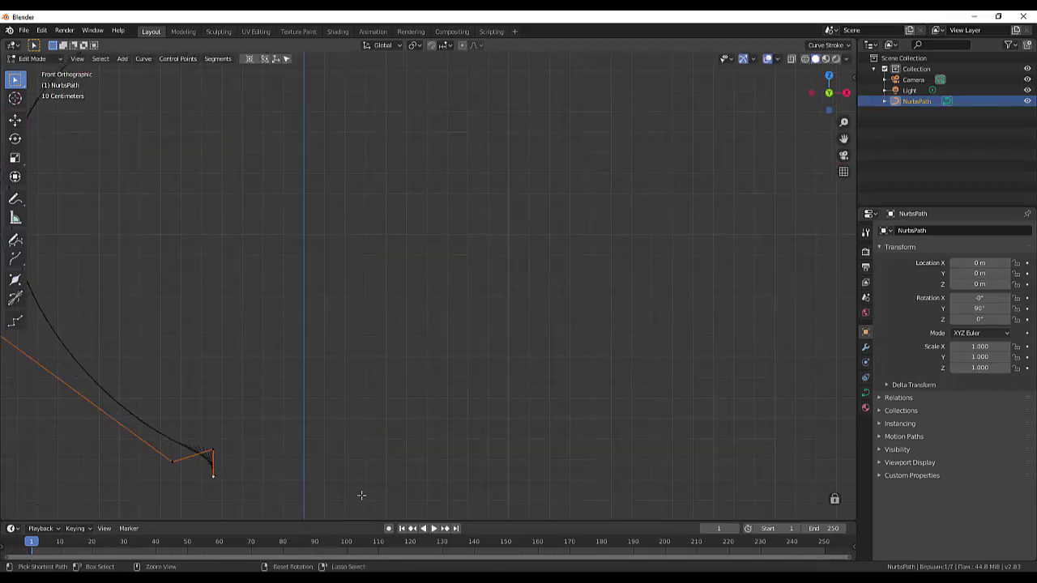
key(ctrl+z)
Move the bottom end point onto the central vertical axis to form a flat base
drag(214, 479, 238, 477)
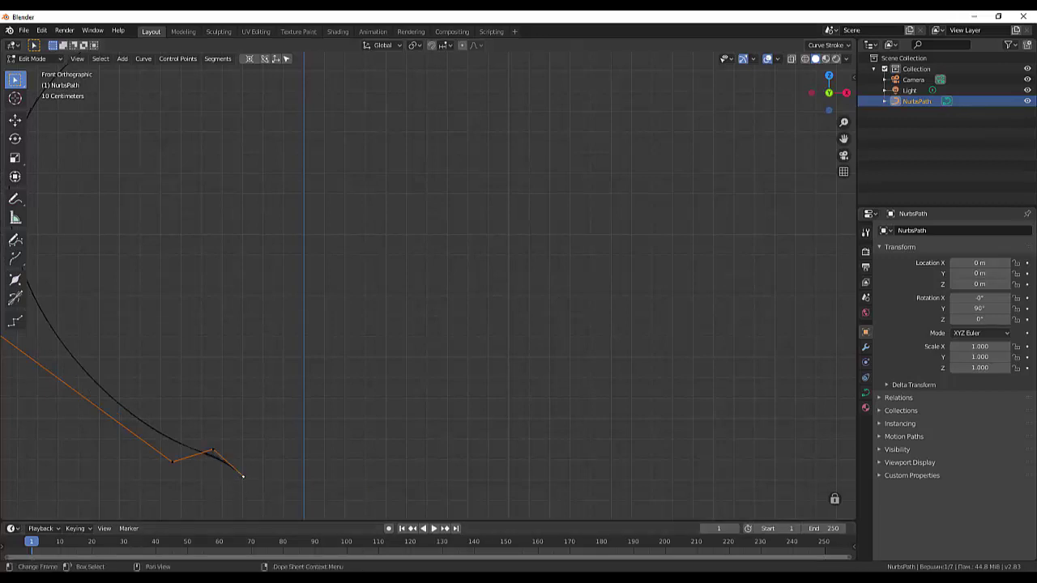
mouse_move(1013, 533)
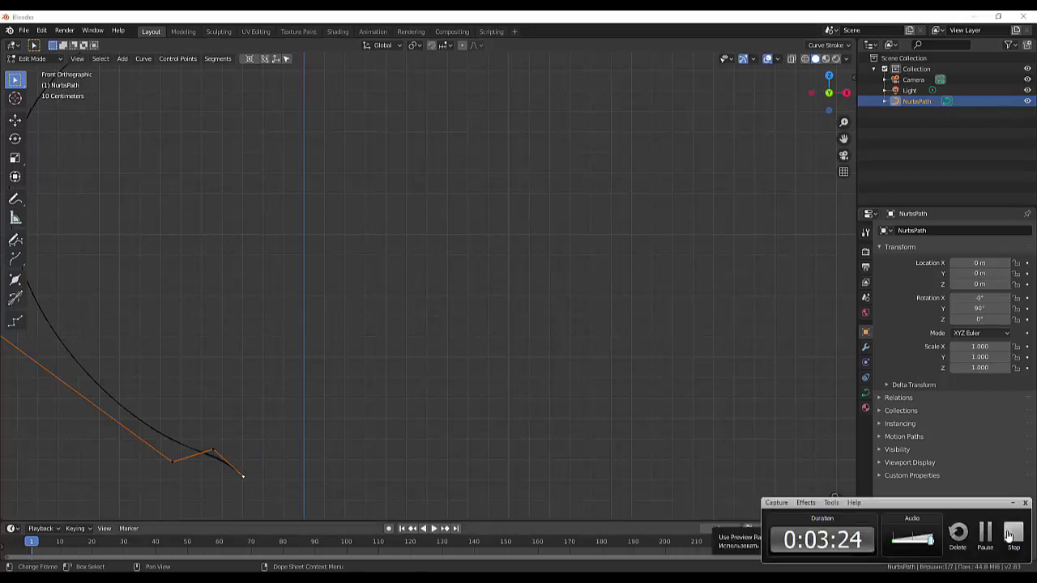
click(986, 533)
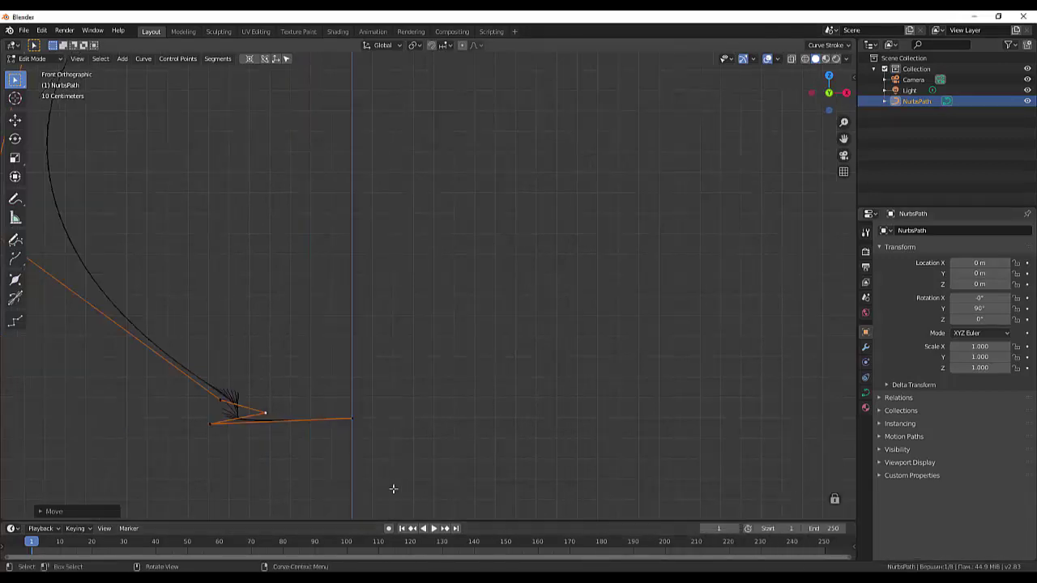
click(264, 413)
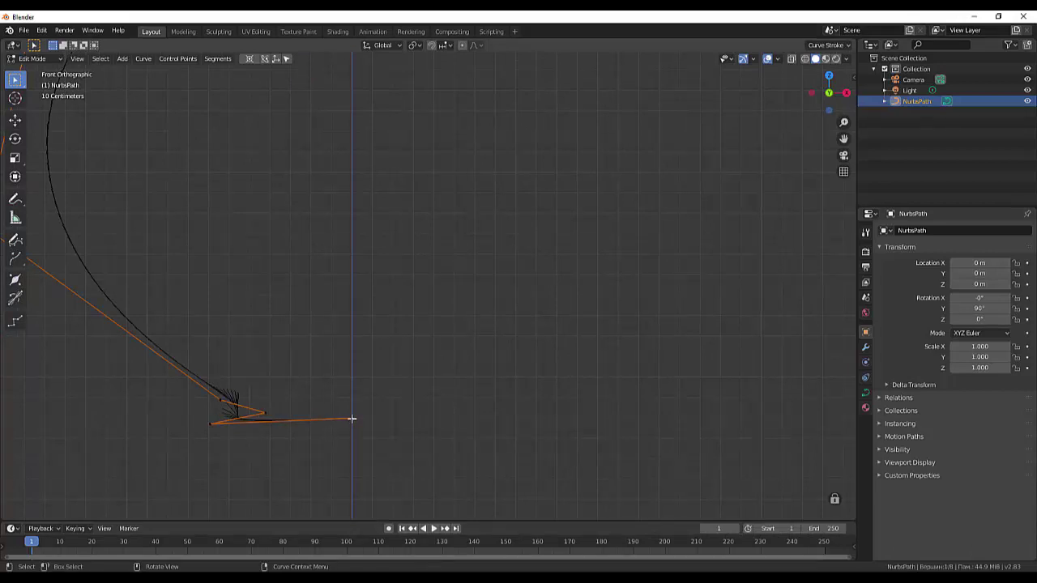
key(g)
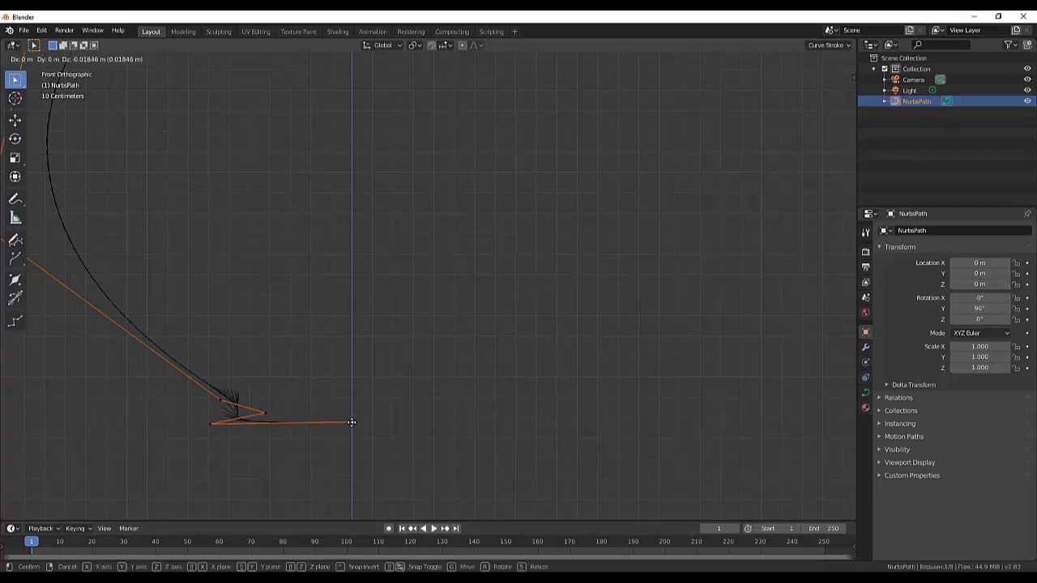
click(351, 422)
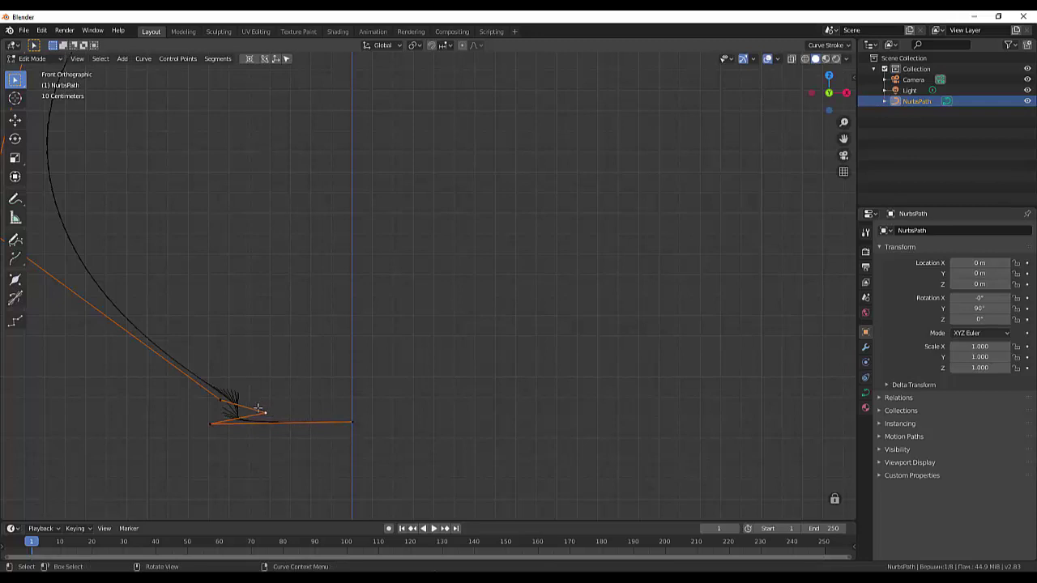
scroll(311, 431, down, 4)
scroll(535, 290, down, 2)
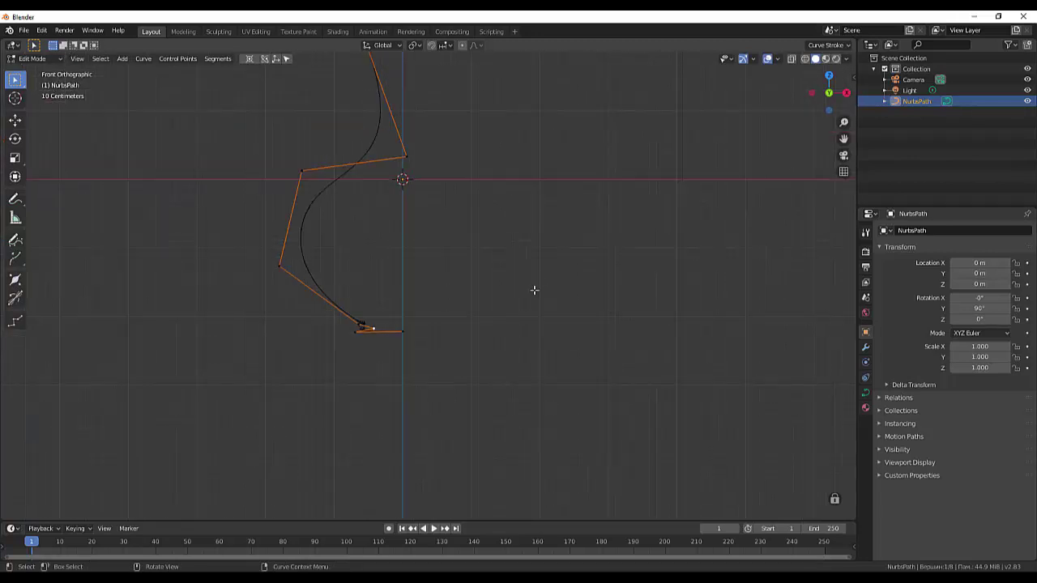
shift+middle_drag(539, 263, 502, 400)
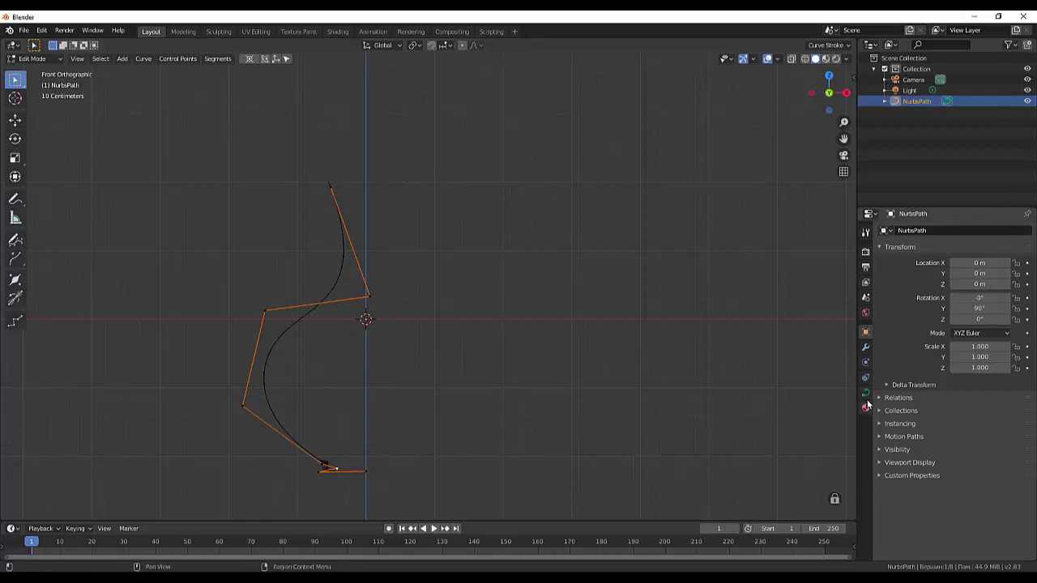
click(865, 347)
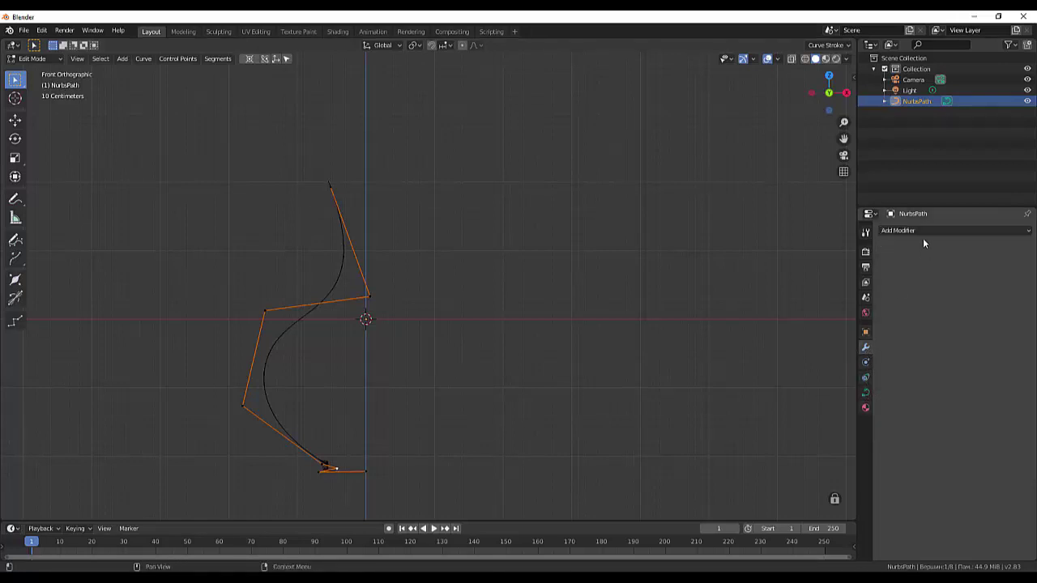
Add a Screw modifier and set its axis to X so the profile revolves into a vase
click(897, 233)
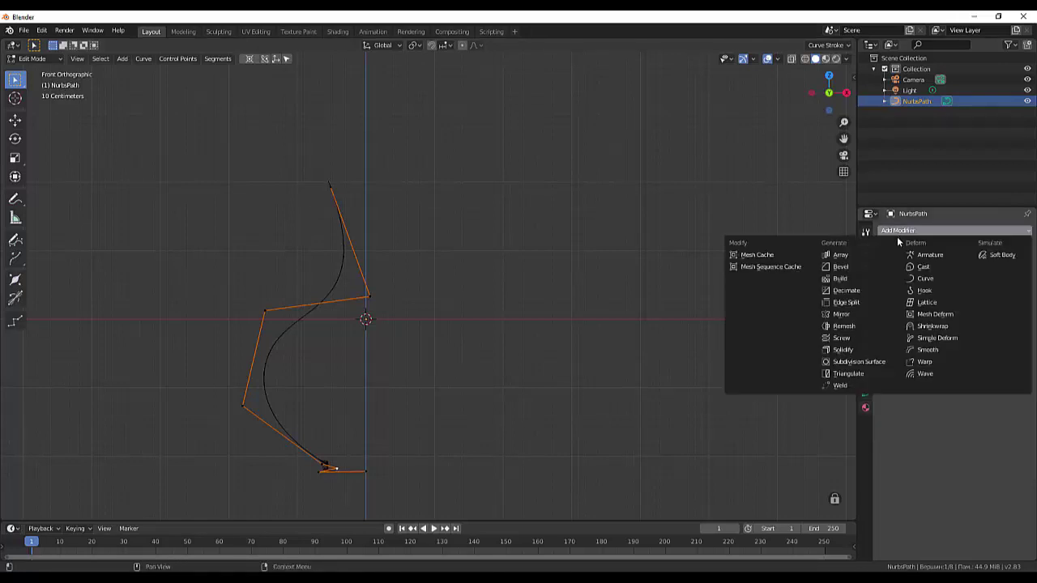
click(849, 340)
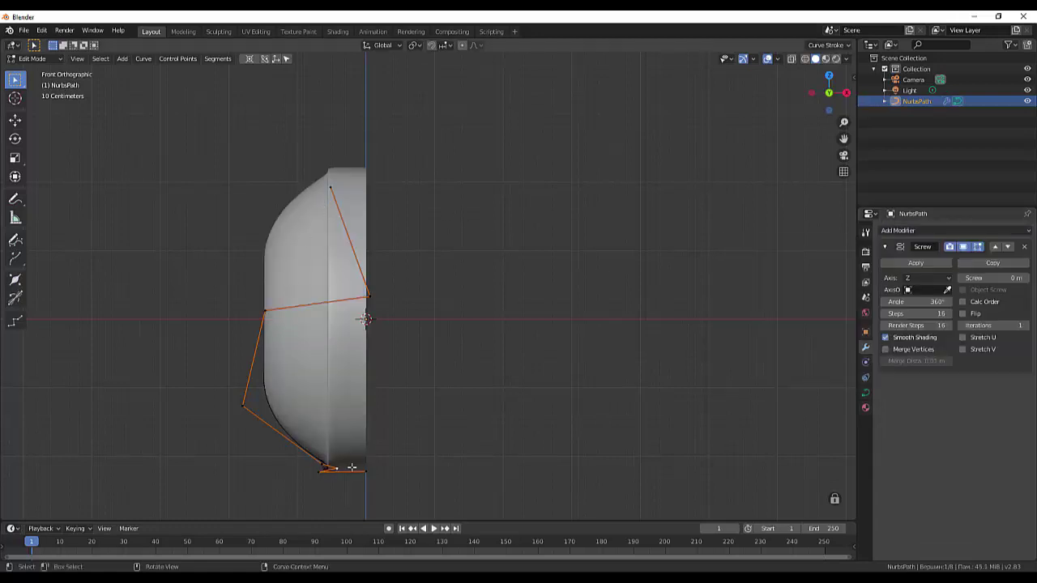
mouse_move(432, 370)
middle_down()
mouse_move(477, 387)
mouse_move(438, 389)
middle_up()
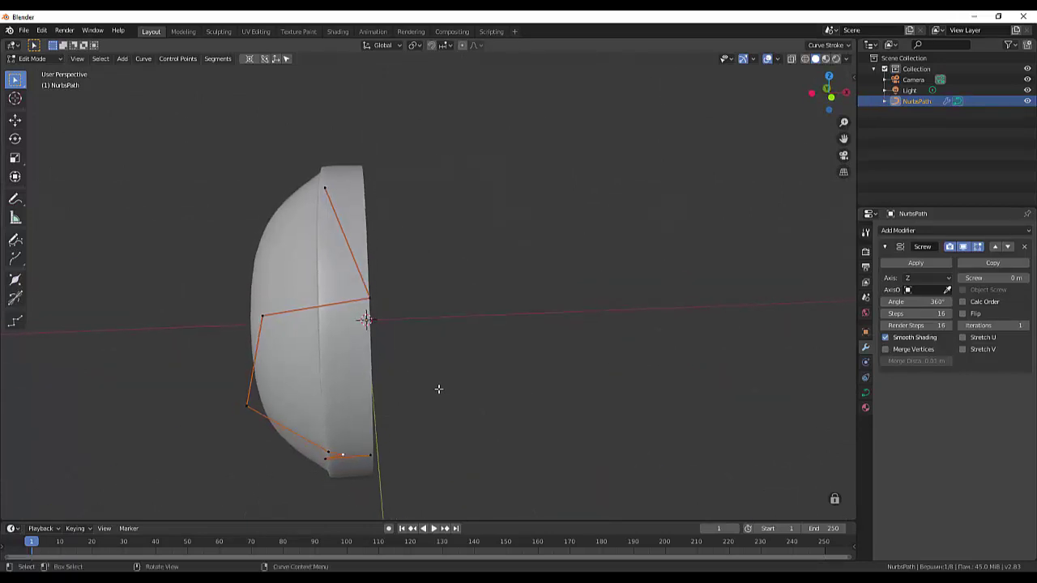
click(940, 281)
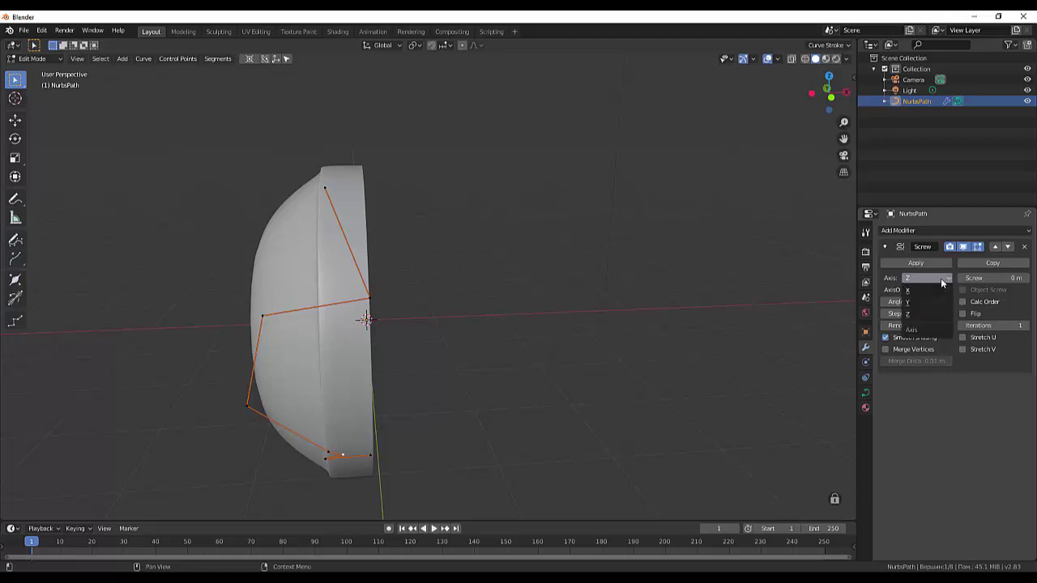
click(915, 315)
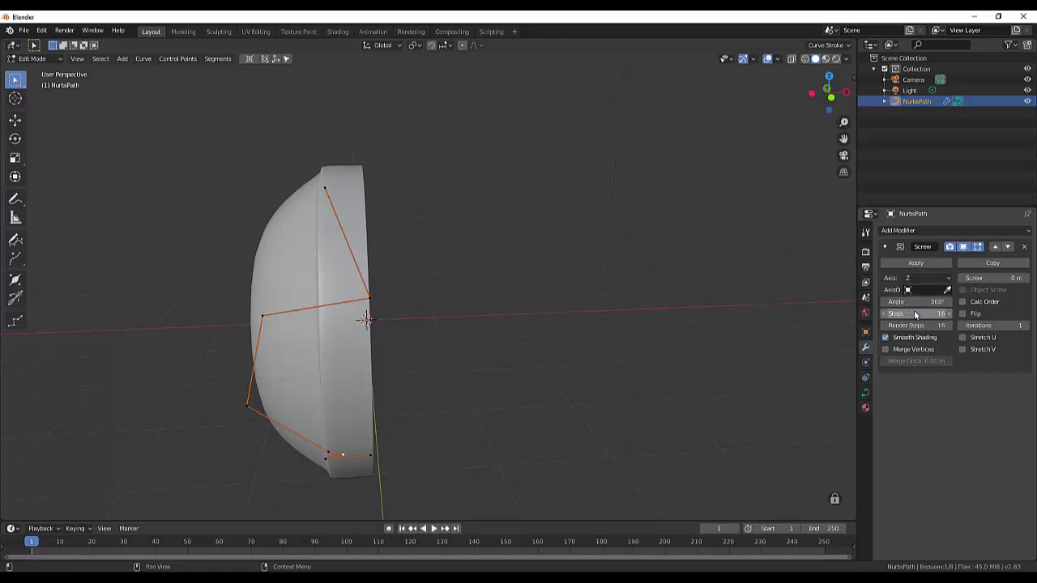
click(919, 280)
click(911, 303)
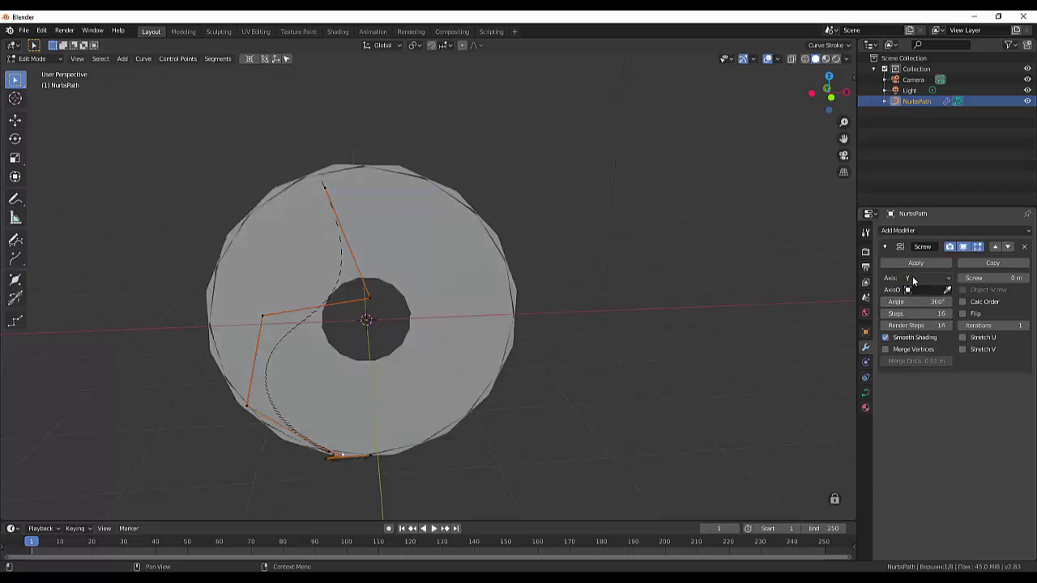
click(912, 278)
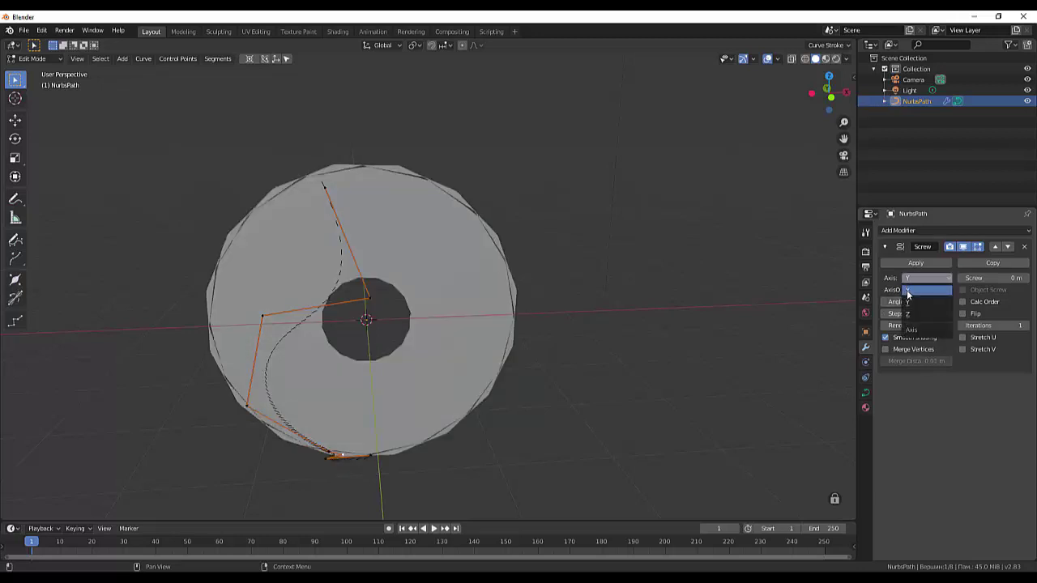
click(908, 295)
mouse_move(604, 338)
middle_down()
mouse_move(559, 349)
mouse_move(556, 299)
mouse_move(521, 197)
mouse_move(602, 173)
mouse_move(597, 340)
mouse_move(528, 364)
middle_up()
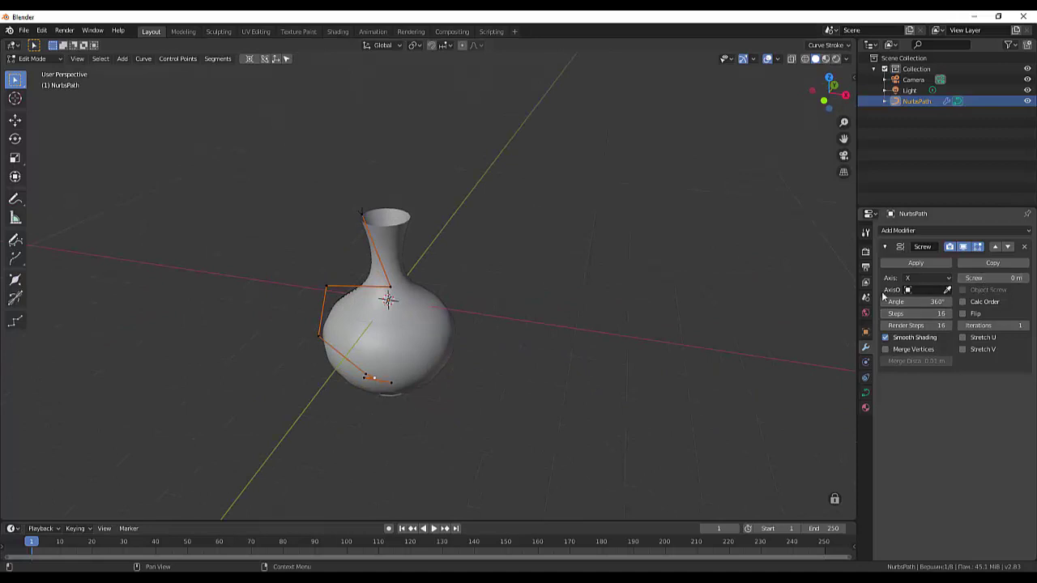
In front orthographic view, reposition a control point and shift the top point sideways to flare the rim
scroll(445, 375, up, 2)
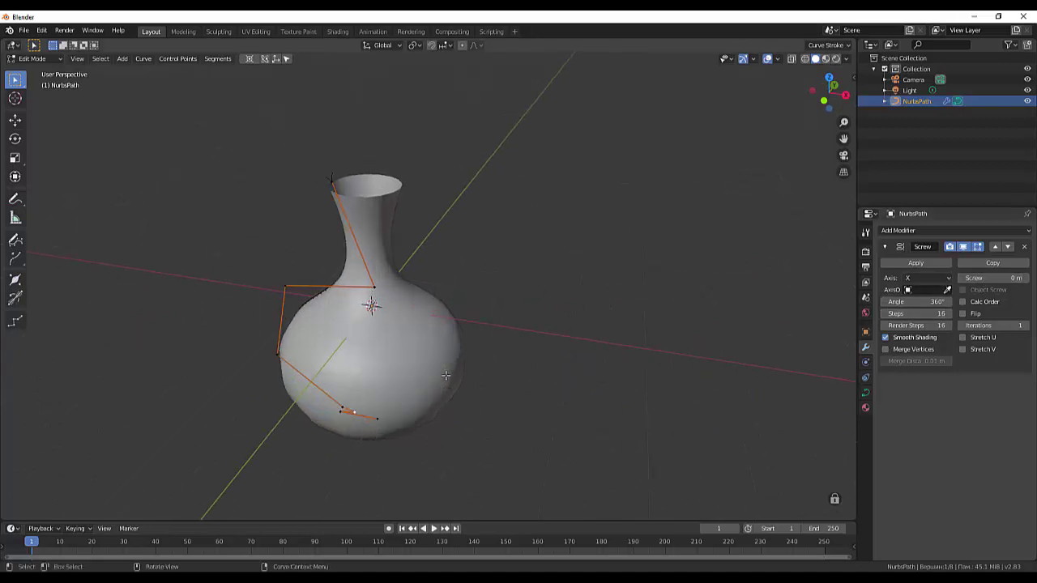
middle_drag(446, 375, 458, 332)
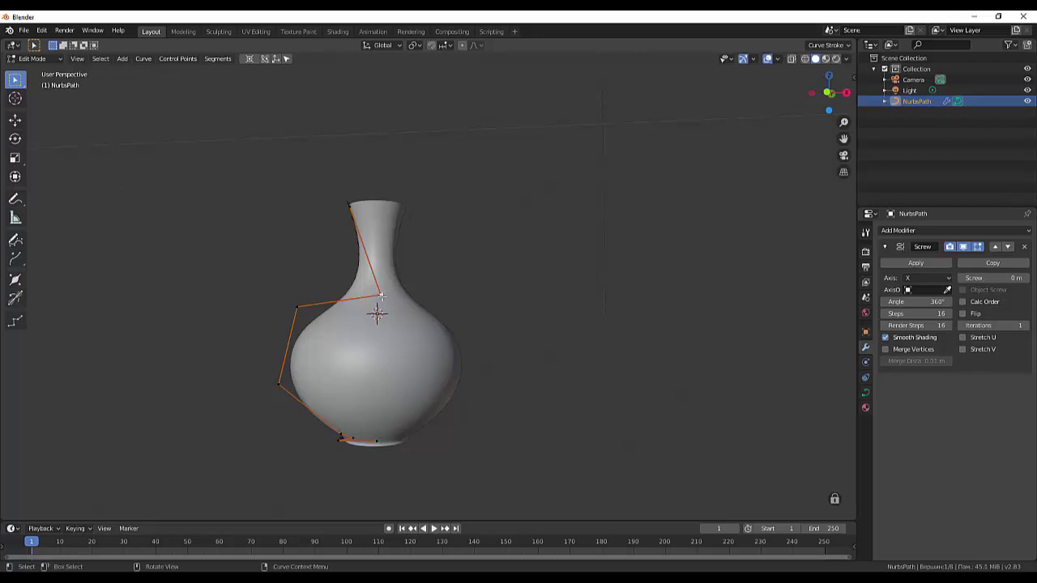
key(KP_1)
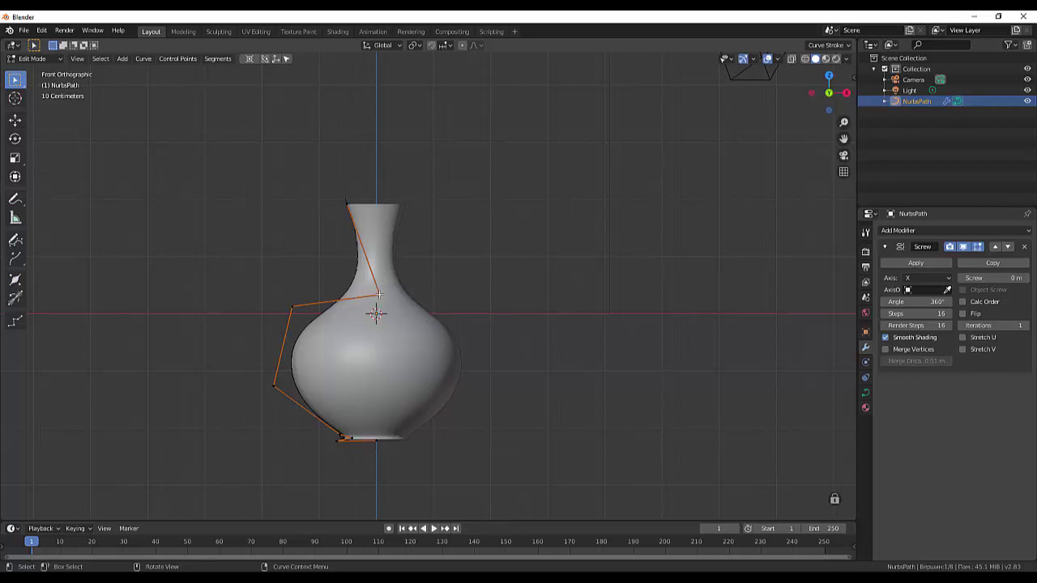
key(g)
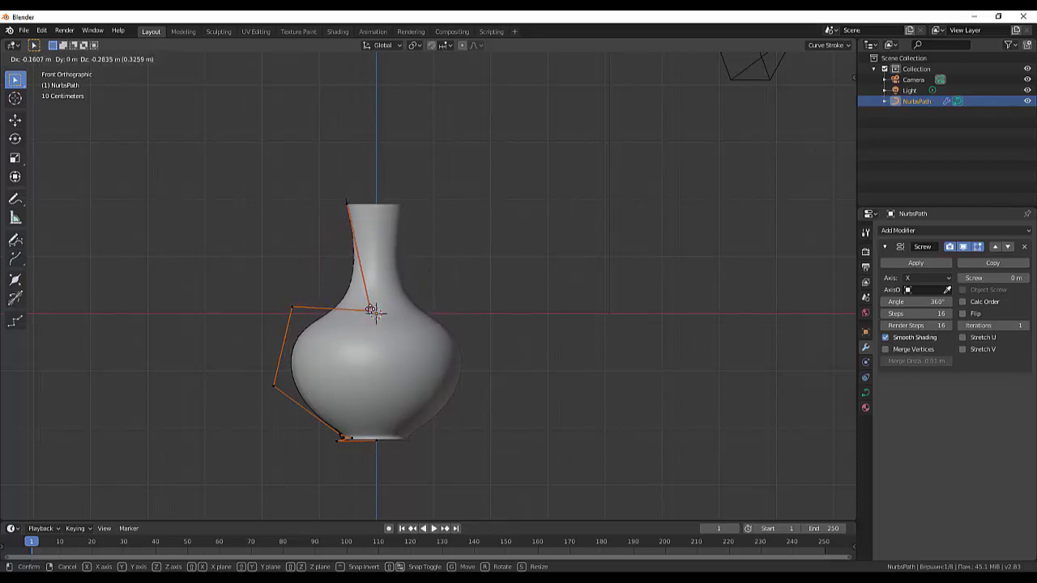
click(371, 300)
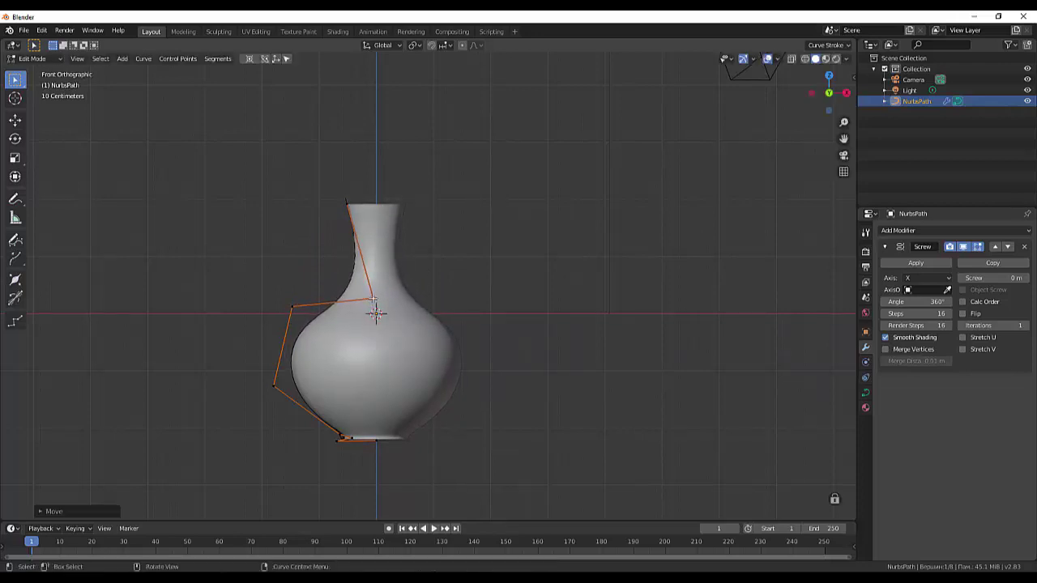
click(346, 207)
key(g)
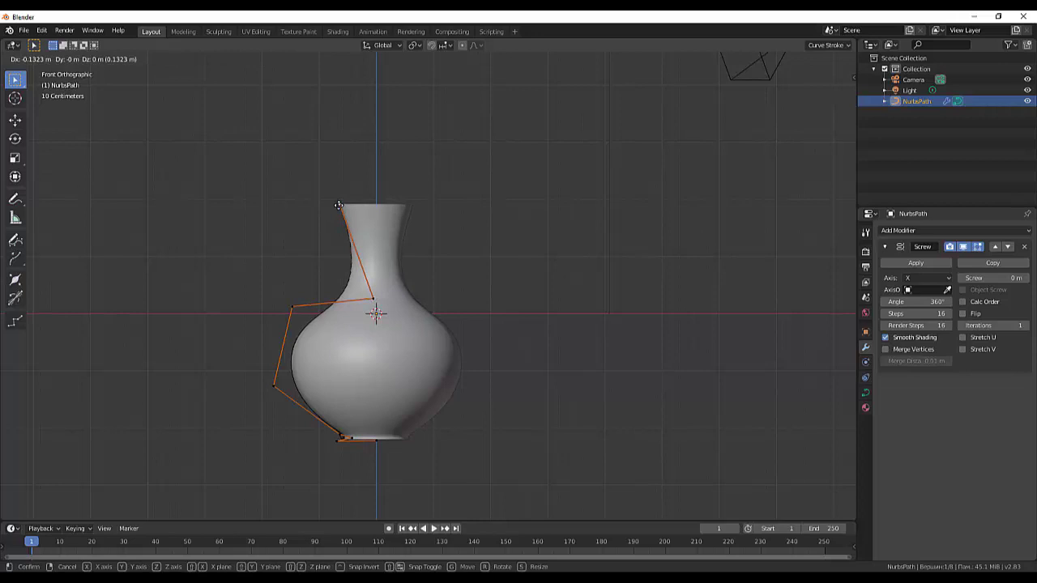
click(339, 206)
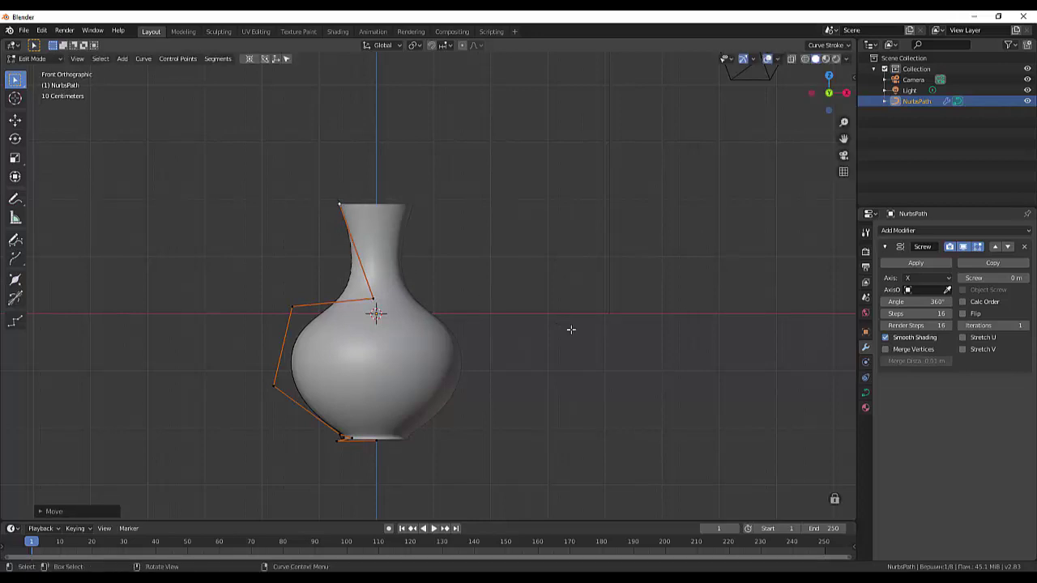
mouse_move(571, 329)
middle_down()
mouse_move(616, 350)
mouse_move(621, 316)
mouse_move(595, 338)
mouse_move(577, 333)
mouse_move(546, 380)
mouse_move(546, 324)
mouse_move(627, 343)
mouse_move(621, 299)
middle_up()
scroll(576, 333, up, 1)
scroll(577, 333, down, 2)
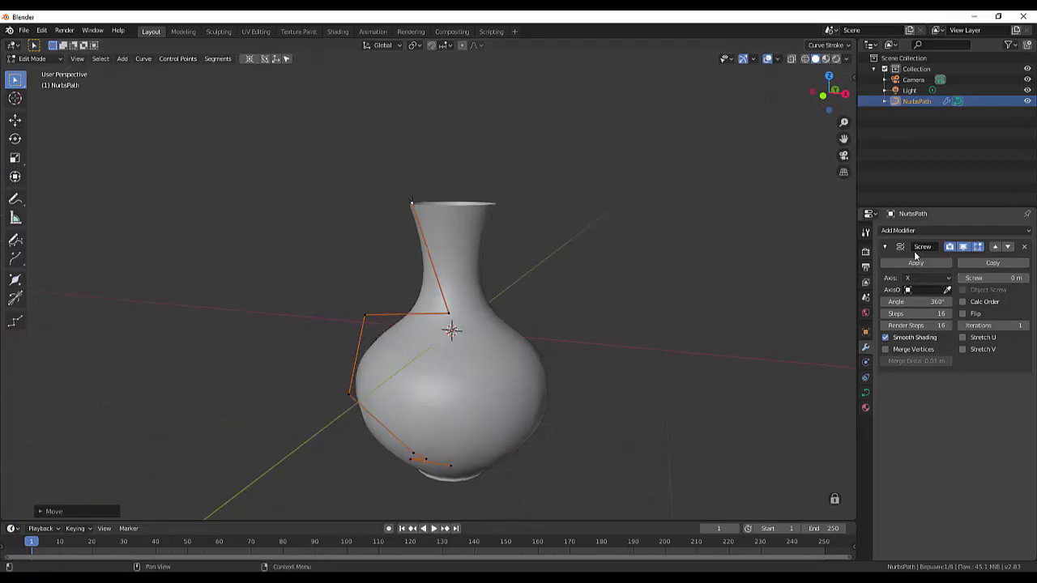
Add a Solidify modifier with Offset -1 and 0.06 m thickness so the walls grow inward
click(898, 230)
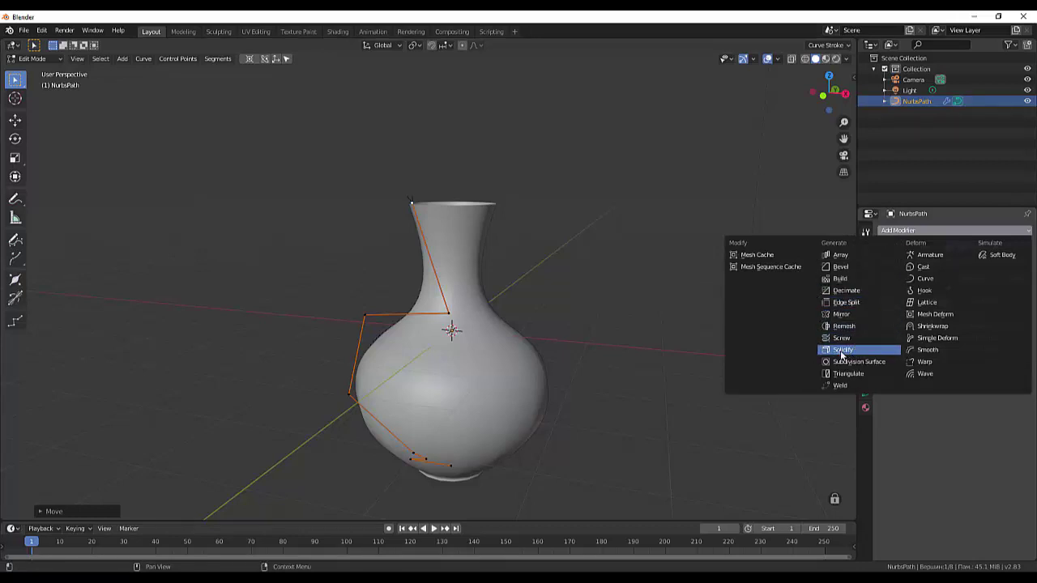
click(842, 350)
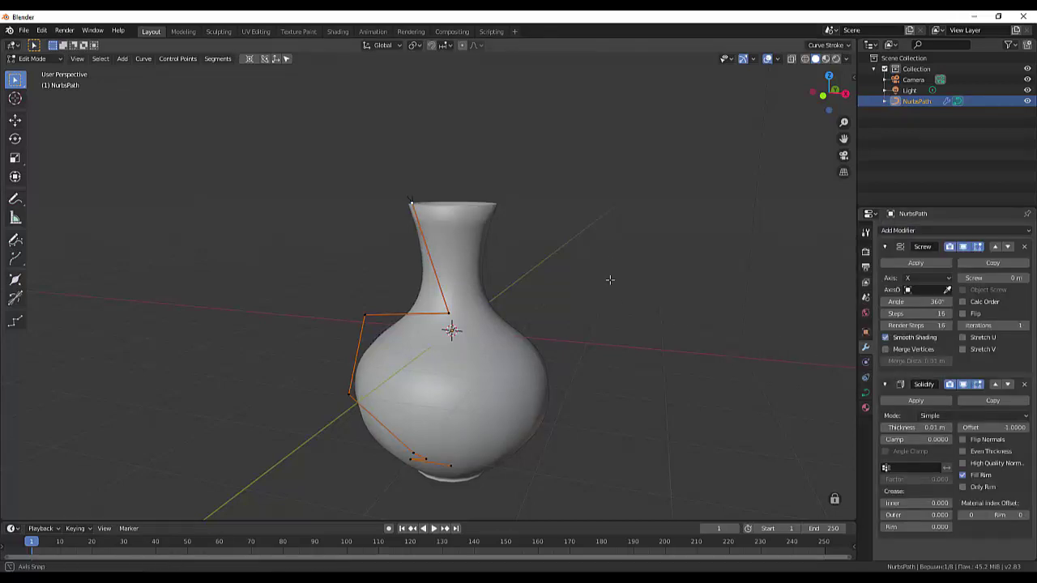
mouse_move(608, 281)
middle_down()
mouse_move(597, 342)
mouse_move(522, 322)
mouse_move(577, 305)
middle_up()
scroll(521, 323, up, 1)
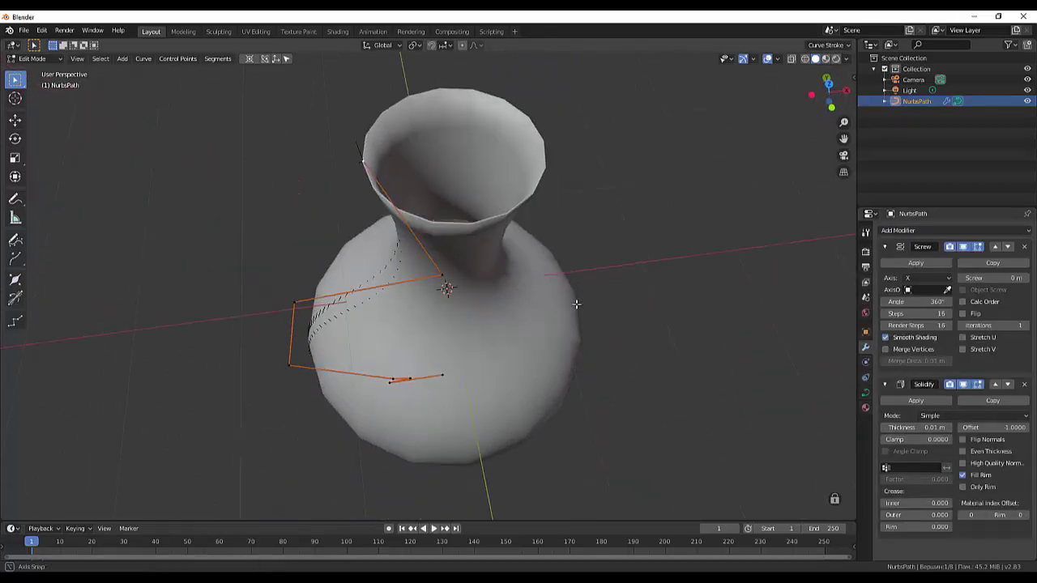
key(minus)
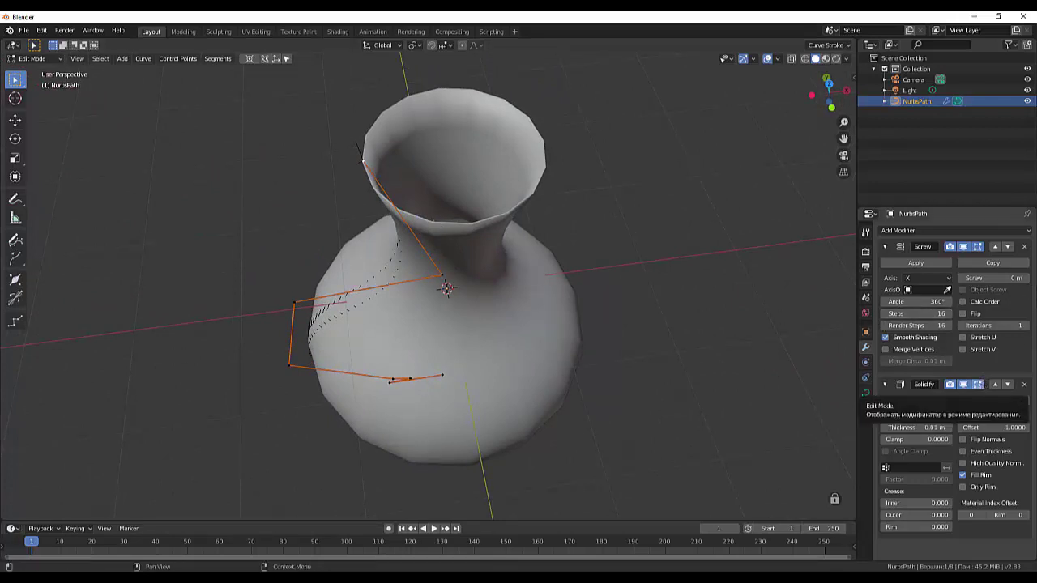
drag(942, 427, 934, 428)
click(940, 428)
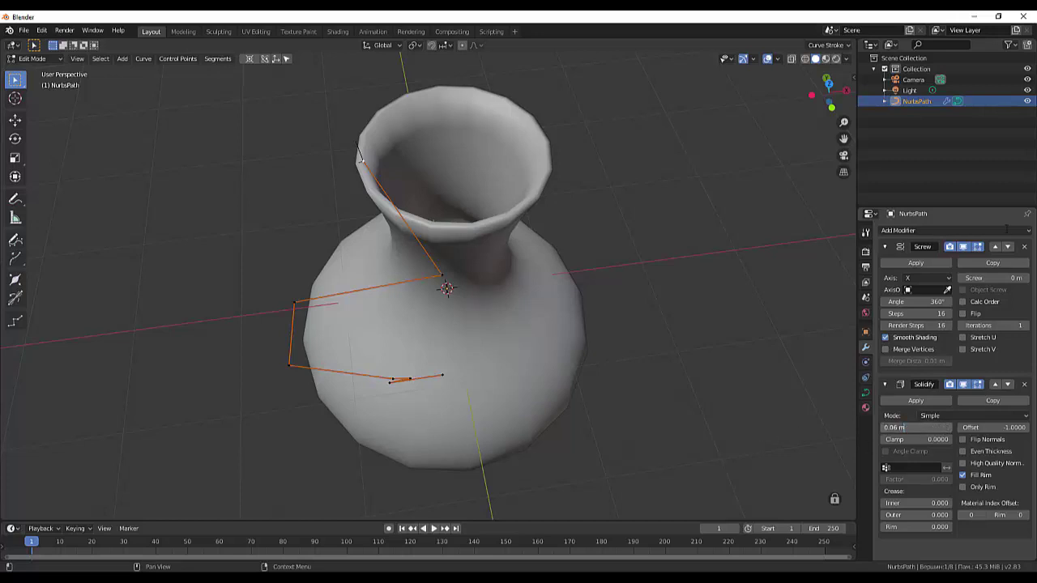
key(Return)
click(899, 231)
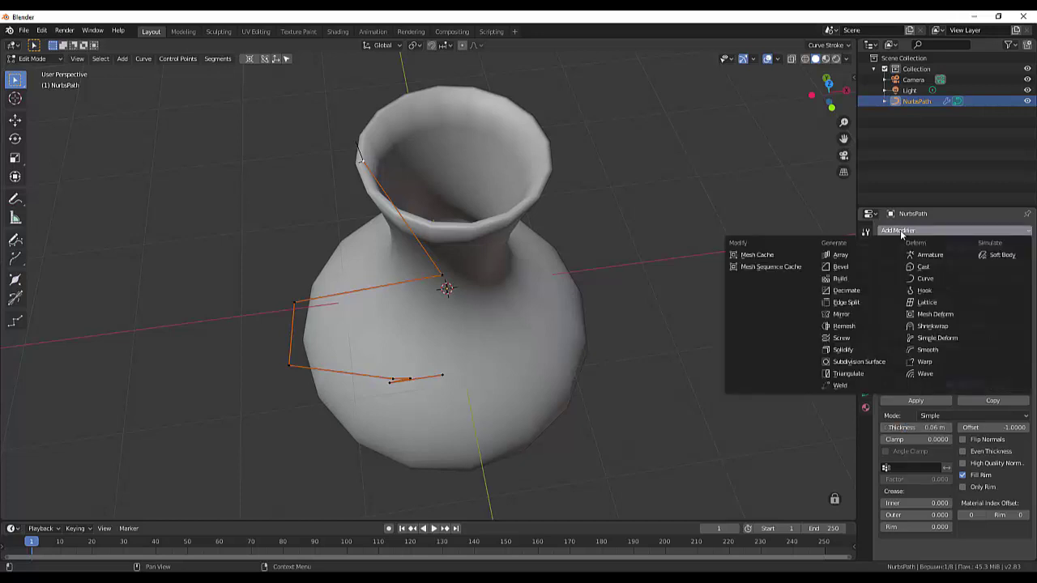
Add a Subdivision Surface modifier and set the Solidify wall thickness to 0.11 m
click(864, 362)
mouse_move(671, 339)
middle_down()
mouse_move(702, 364)
mouse_move(683, 308)
mouse_move(507, 207)
middle_up()
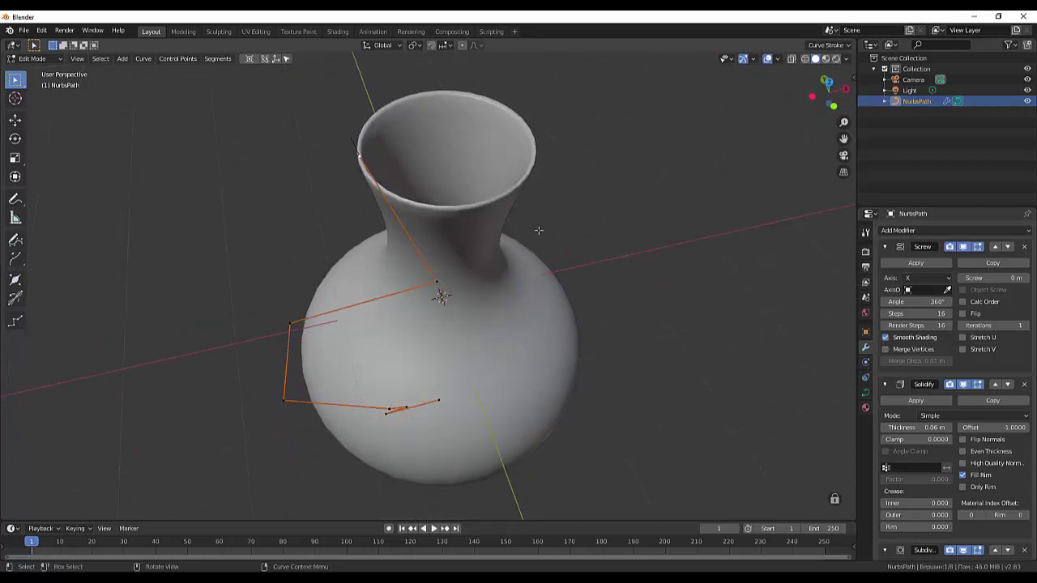
drag(914, 428, 932, 427)
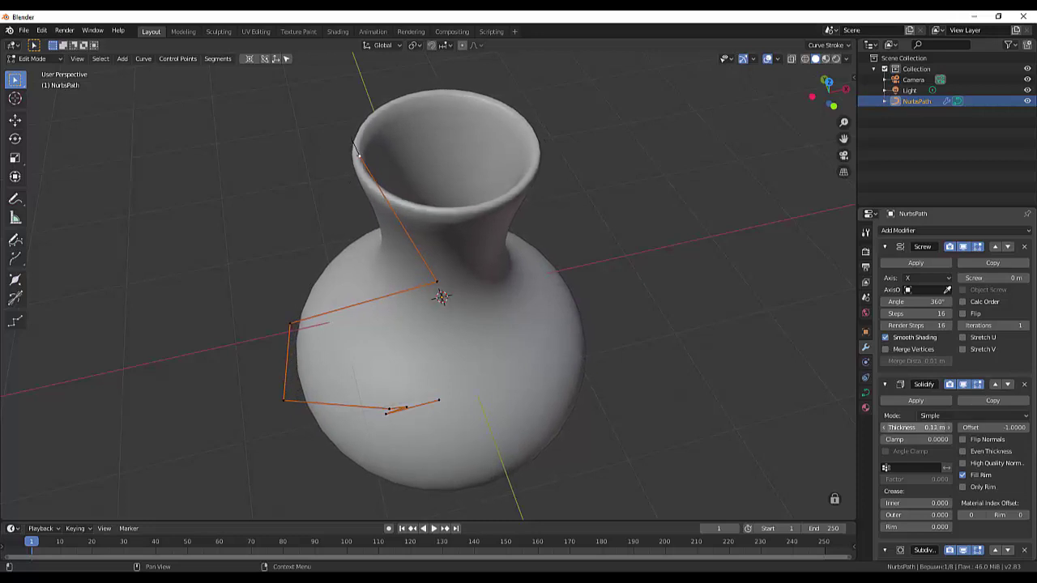
drag(914, 427, 908, 427)
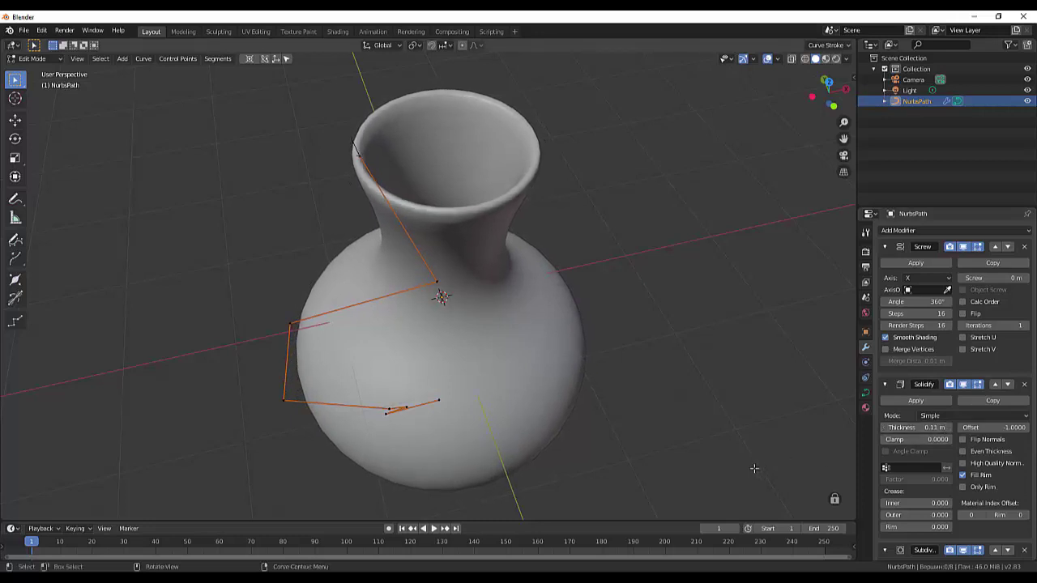
scroll(965, 514, down, 3)
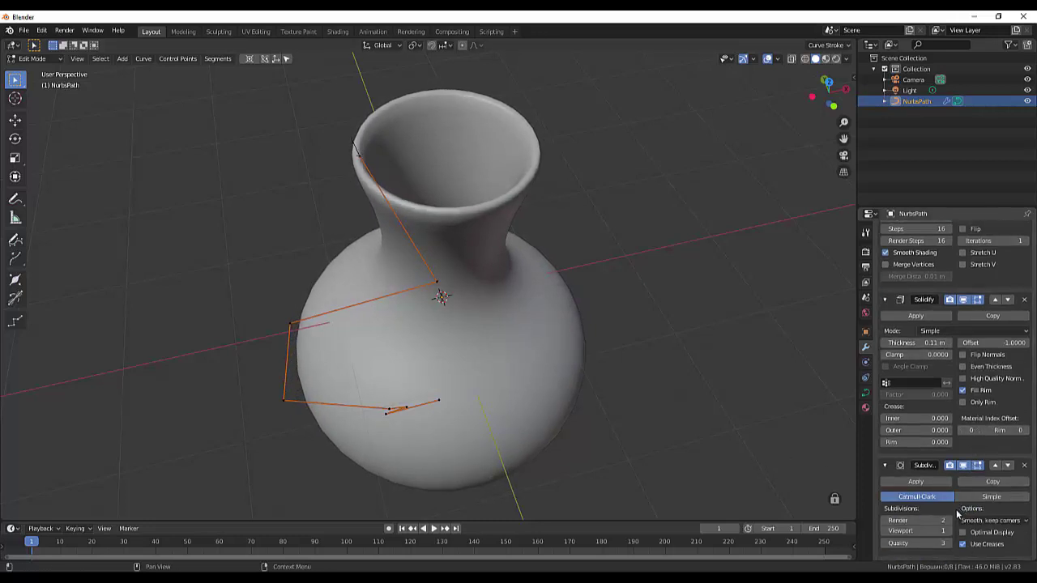
Raise the Subdivision Surface levels to 3 and inspect the smoothed vase
drag(953, 528, 957, 535)
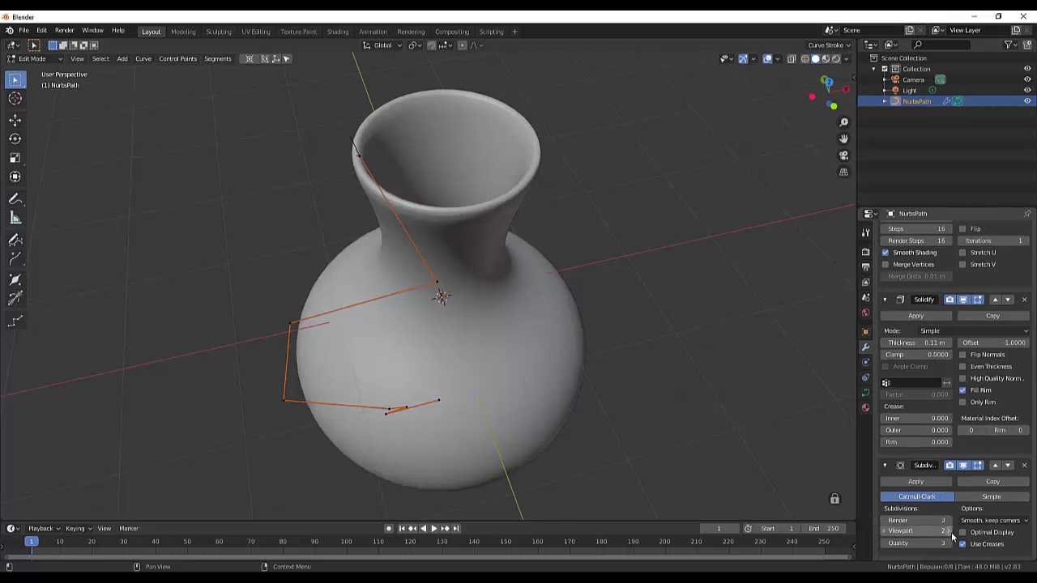
middle_drag(520, 413, 525, 379)
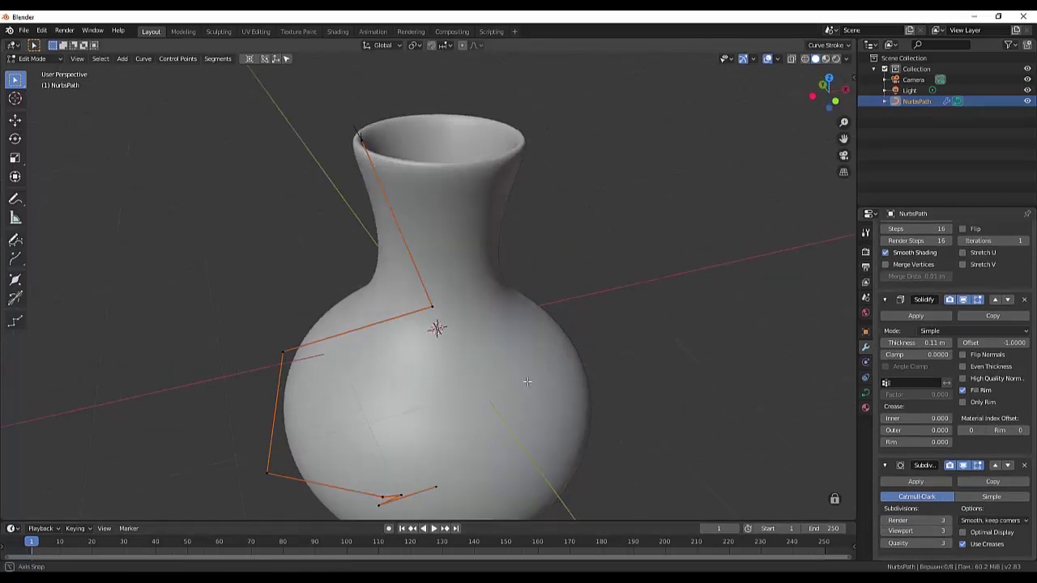
right_click(526, 379)
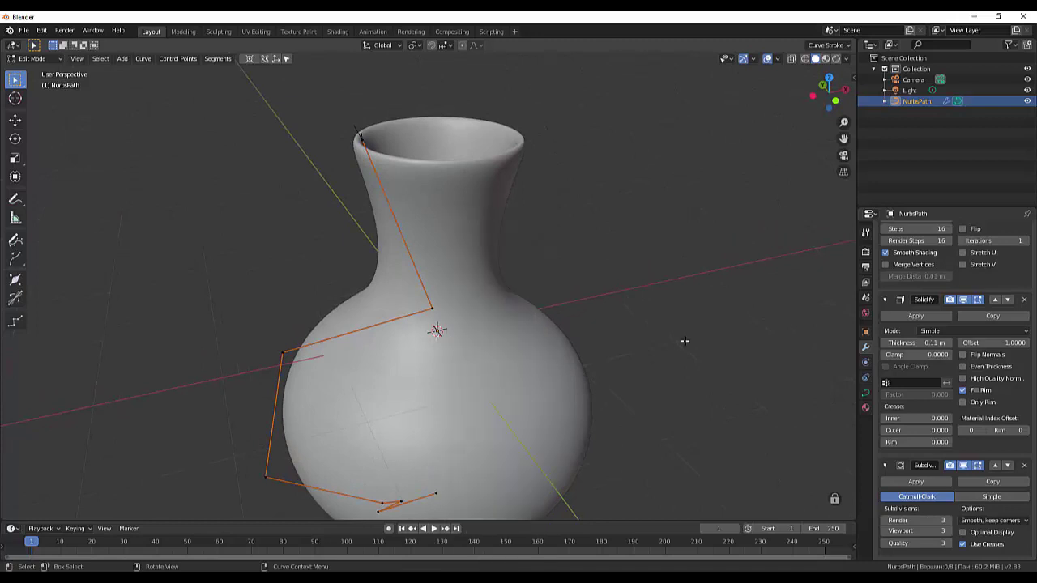
middle_drag(685, 341, 697, 316)
scroll(697, 316, down, 3)
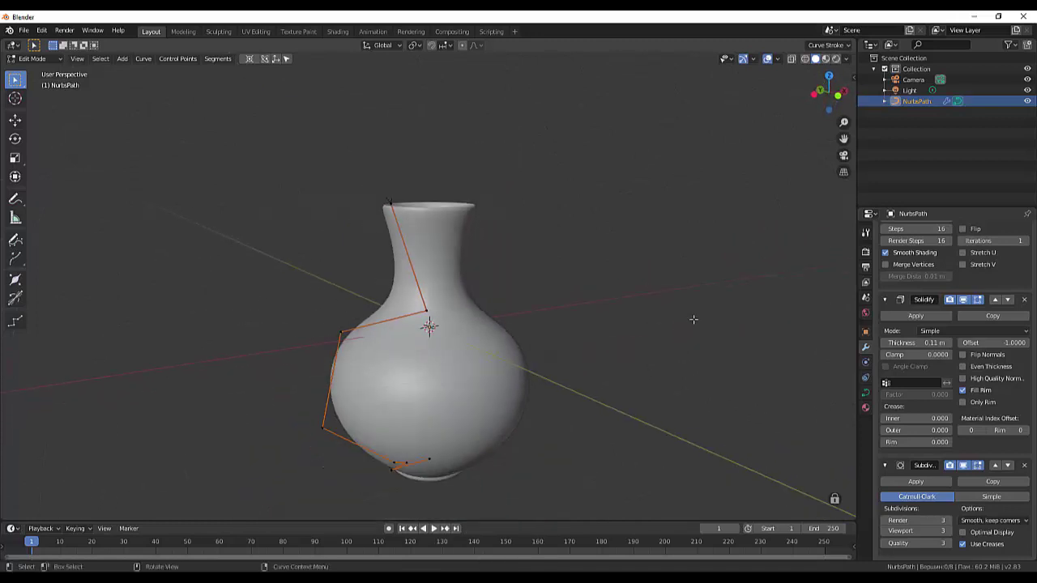
scroll(695, 317, down, 2)
scroll(694, 319, up, 2)
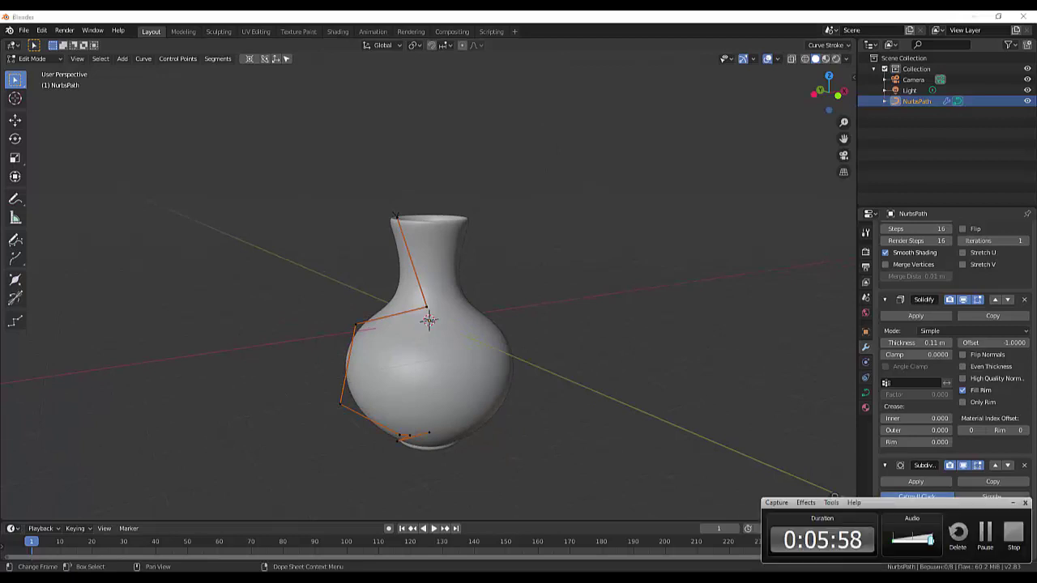
scroll(588, 359, down, 2)
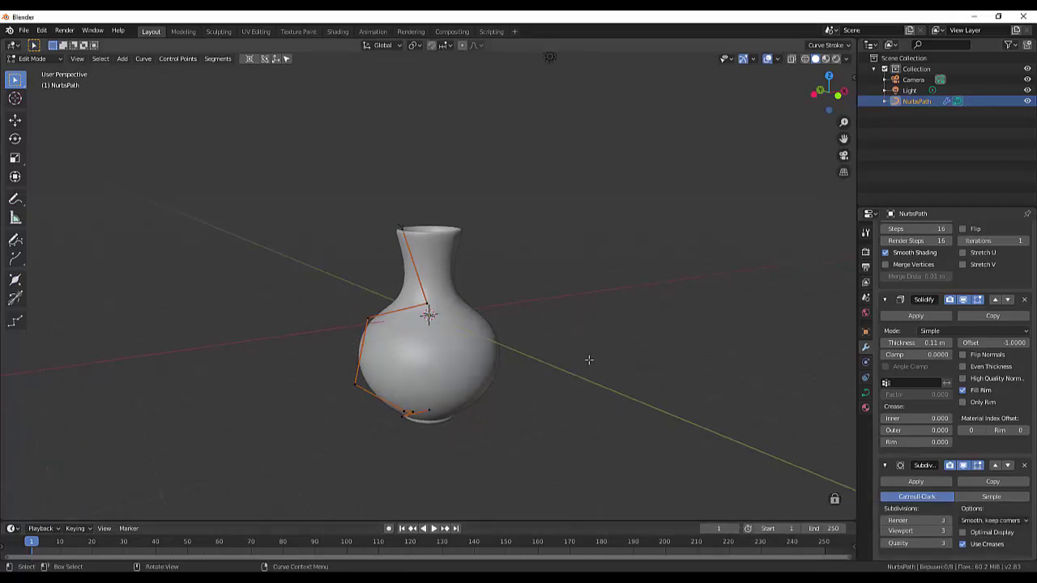
scroll(584, 363, down, 2)
scroll(567, 382, up, 4)
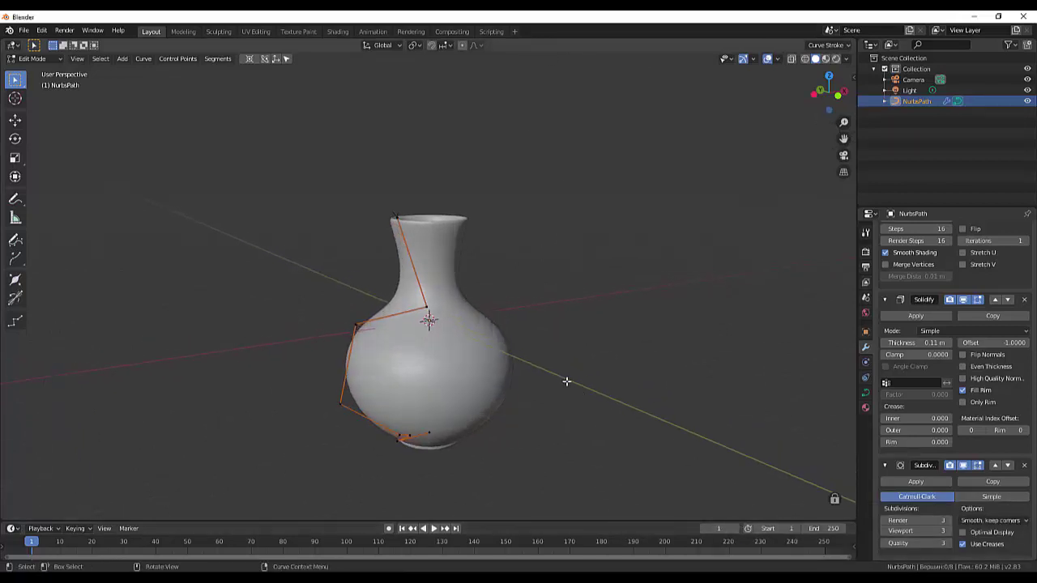
Inspect the vase from several angles, then split the 3D view into two side-by-side viewports
middle_drag(566, 382, 531, 390)
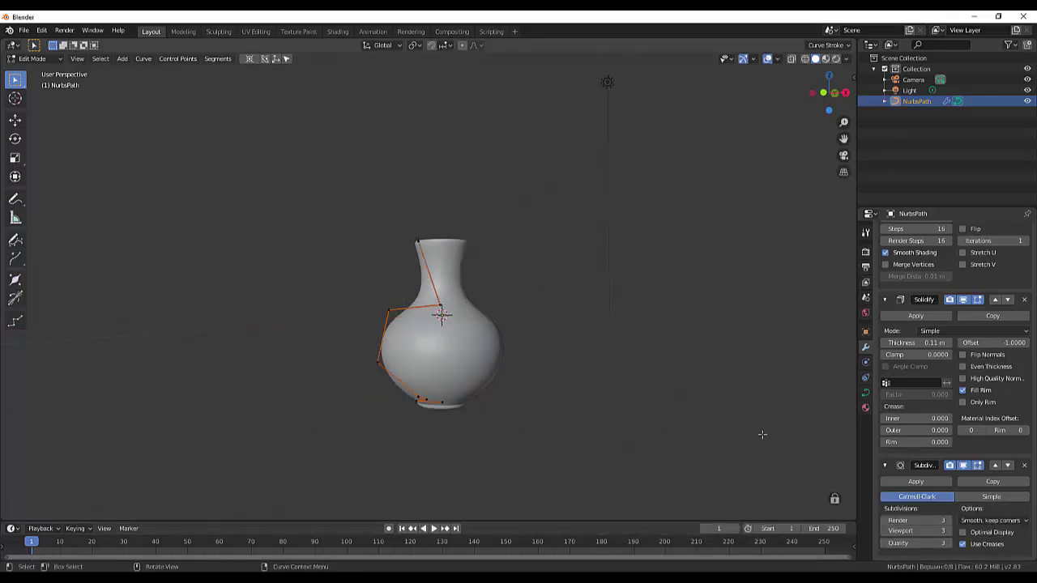
scroll(618, 348, down, 4)
scroll(607, 346, up, 5)
middle_drag(608, 346, 595, 354)
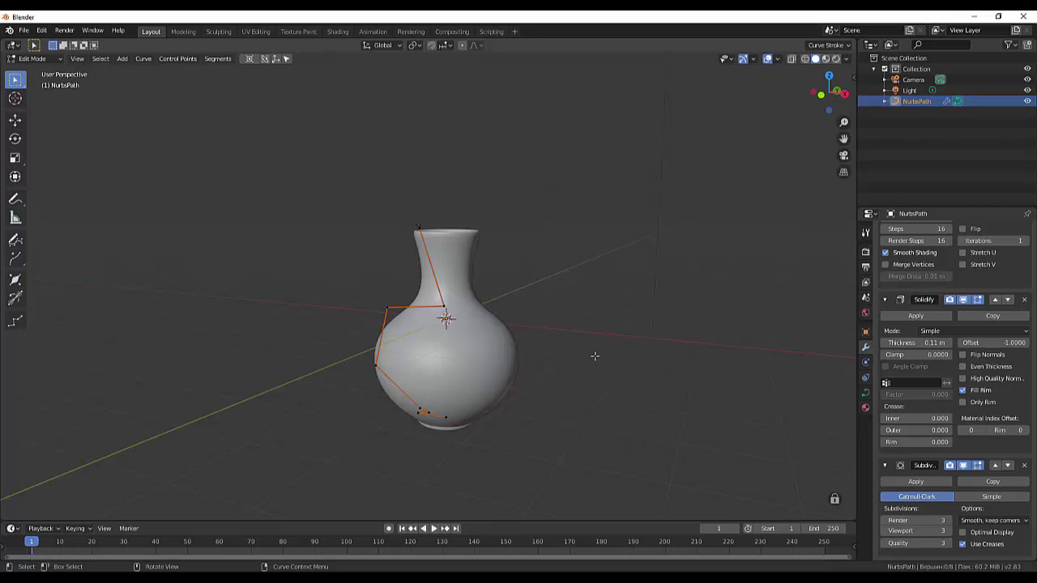
mouse_move(512, 361)
middle_down()
mouse_move(510, 373)
mouse_move(547, 290)
mouse_move(526, 277)
middle_up()
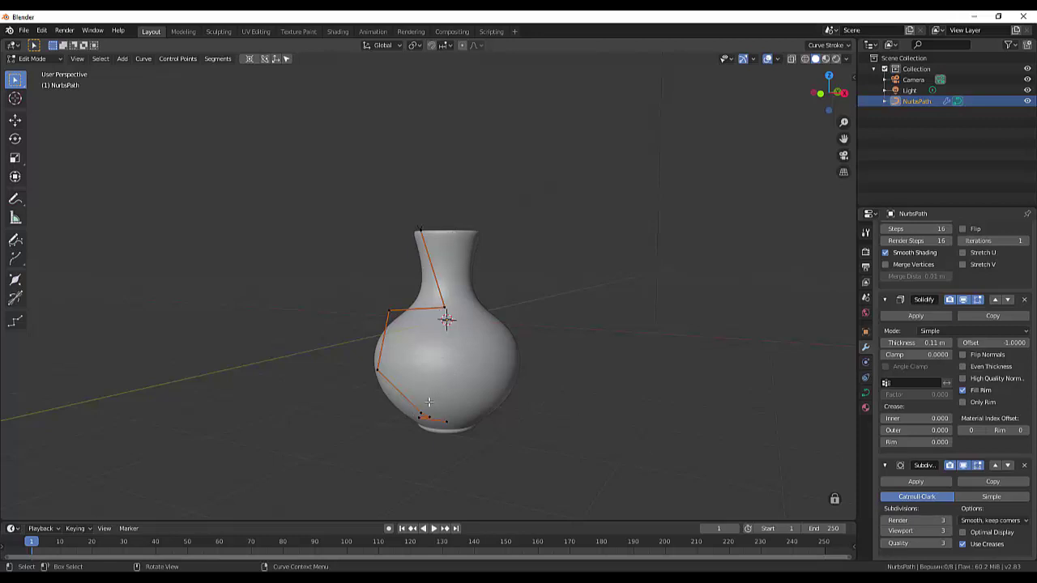
scroll(441, 344, down, 2)
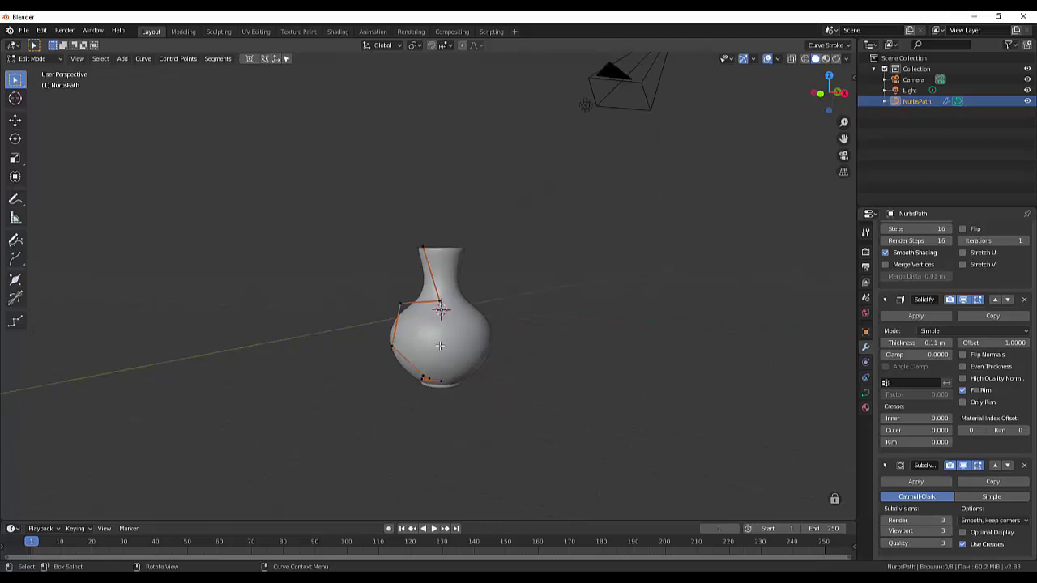
scroll(442, 347, up, 2)
scroll(438, 352, up, 2)
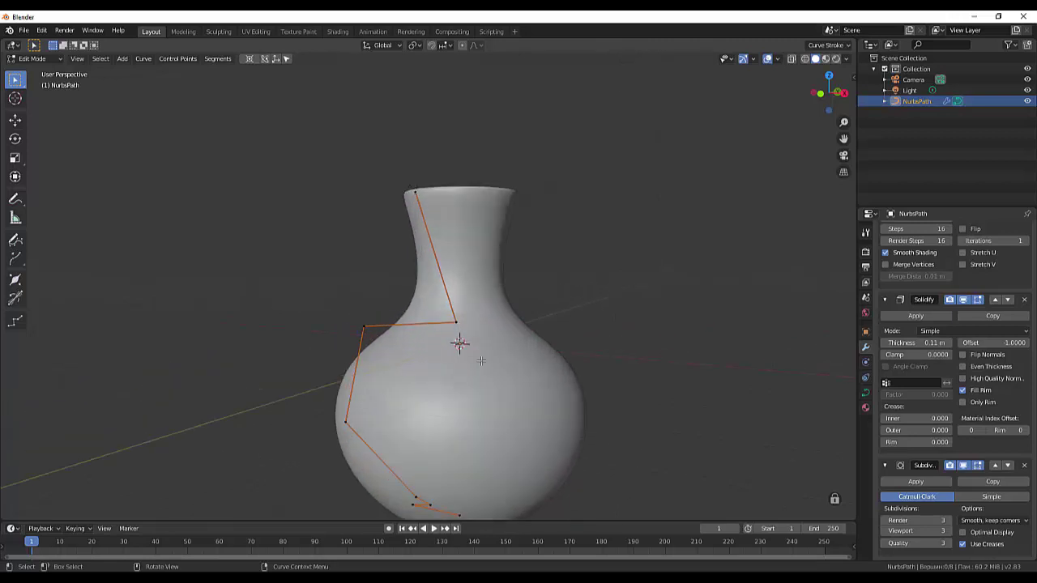
middle_drag(481, 360, 438, 356)
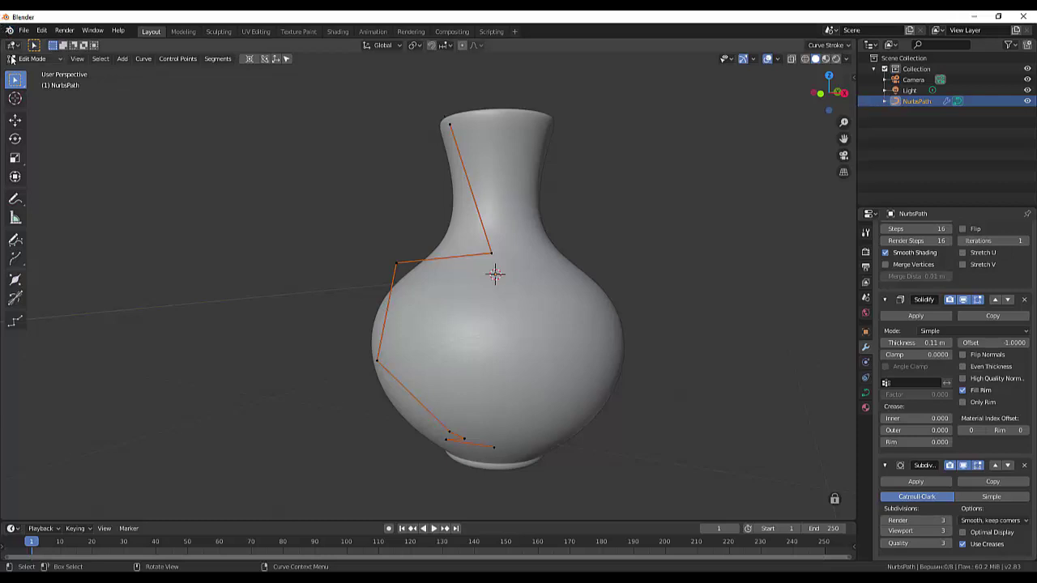
drag(4, 40, 419, 121)
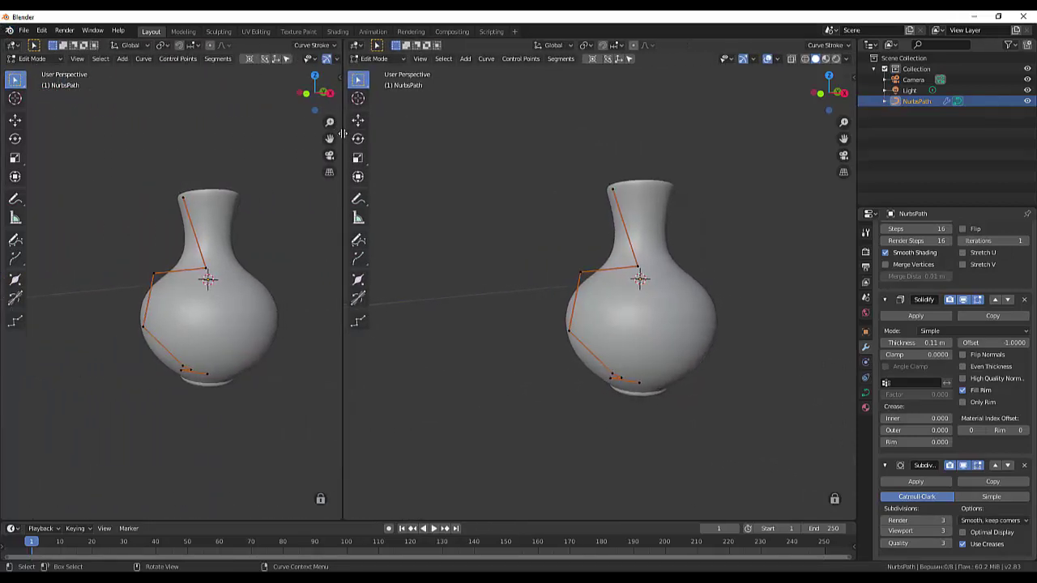
Widen the left view slightly and switch the vase from curve editing to Object Mode
drag(419, 122, 434, 133)
scroll(725, 279, up, 3)
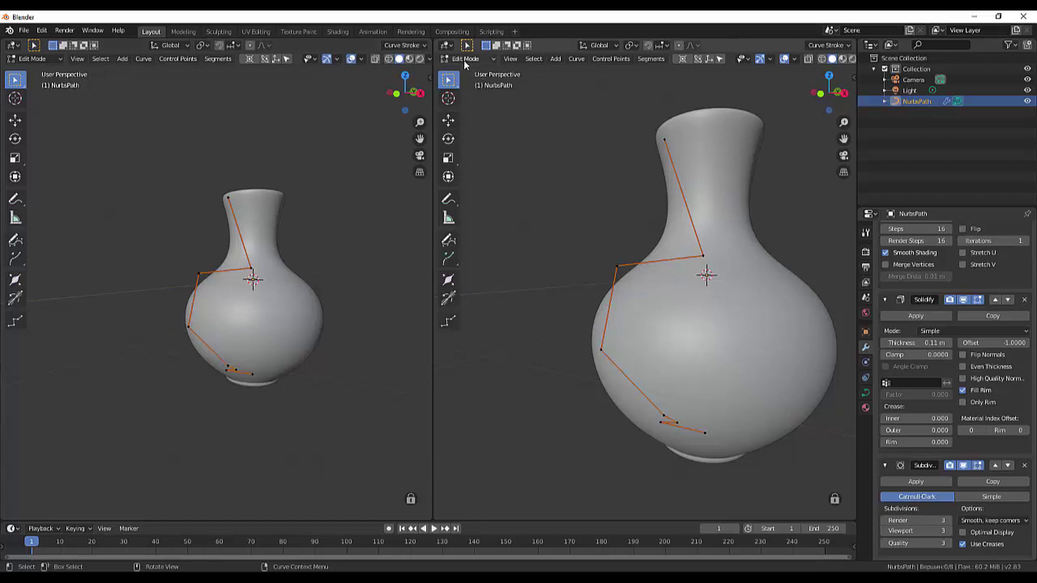
click(464, 60)
click(470, 71)
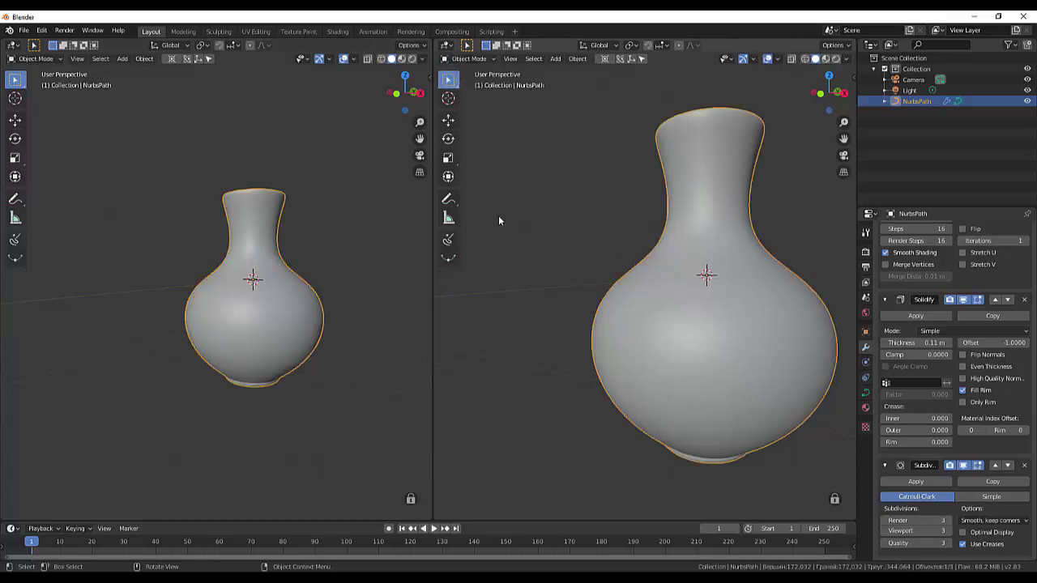
mouse_move(694, 250)
middle_down()
mouse_move(709, 267)
mouse_move(656, 291)
mouse_move(517, 278)
middle_up()
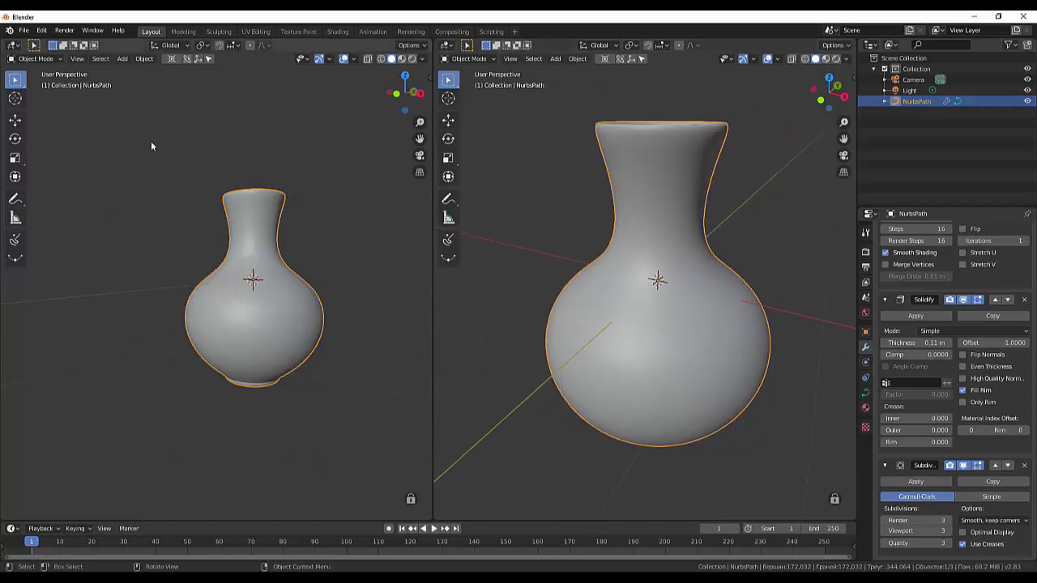
Deselect the vase and turn the left view into the Shader Editor
click(118, 131)
click(13, 45)
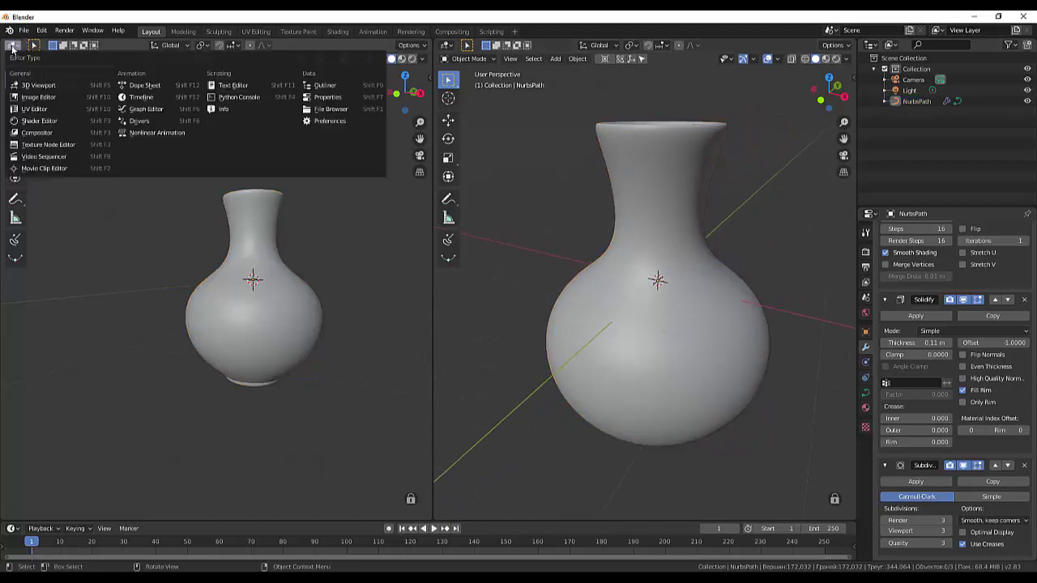
click(42, 121)
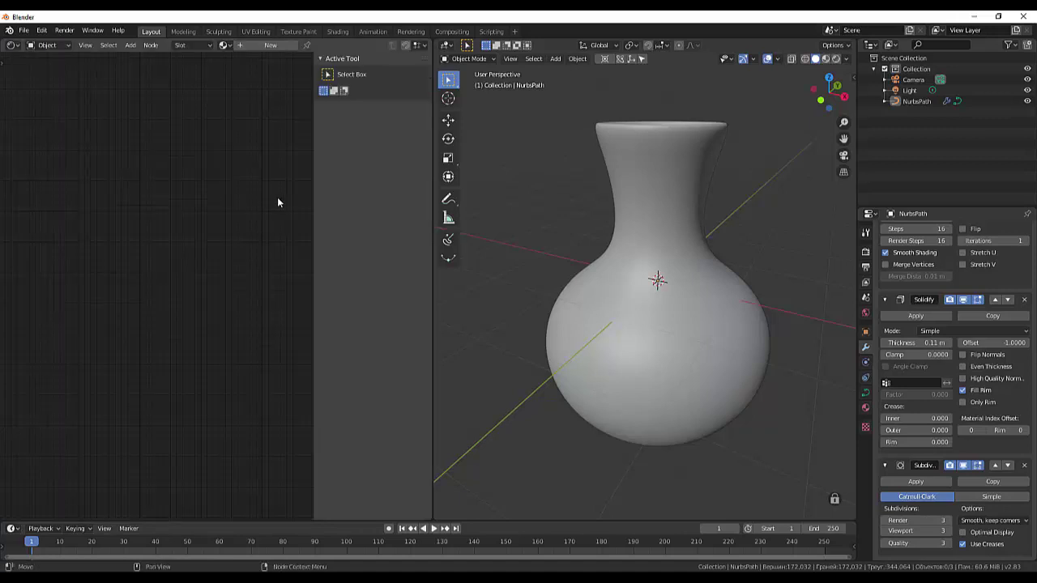
Hide the Shader Editor sidebar and preview Rendered shading before returning to Solid
key(n)
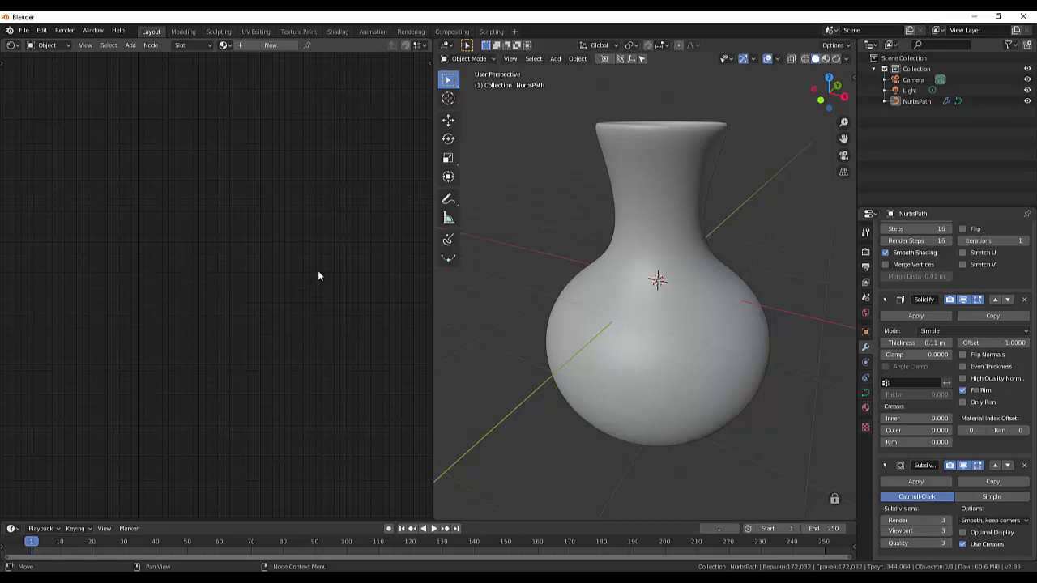
click(836, 60)
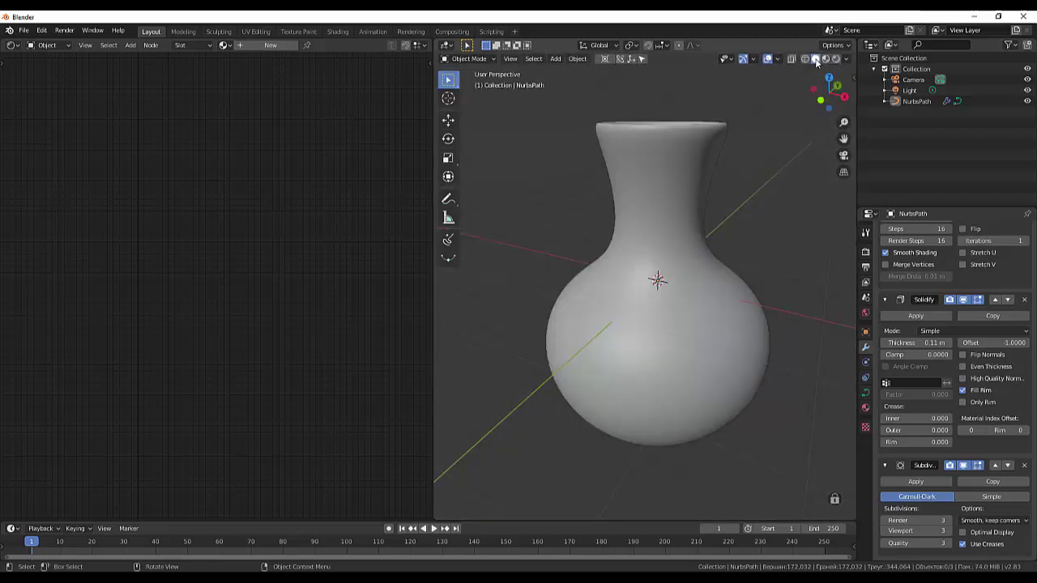
click(816, 60)
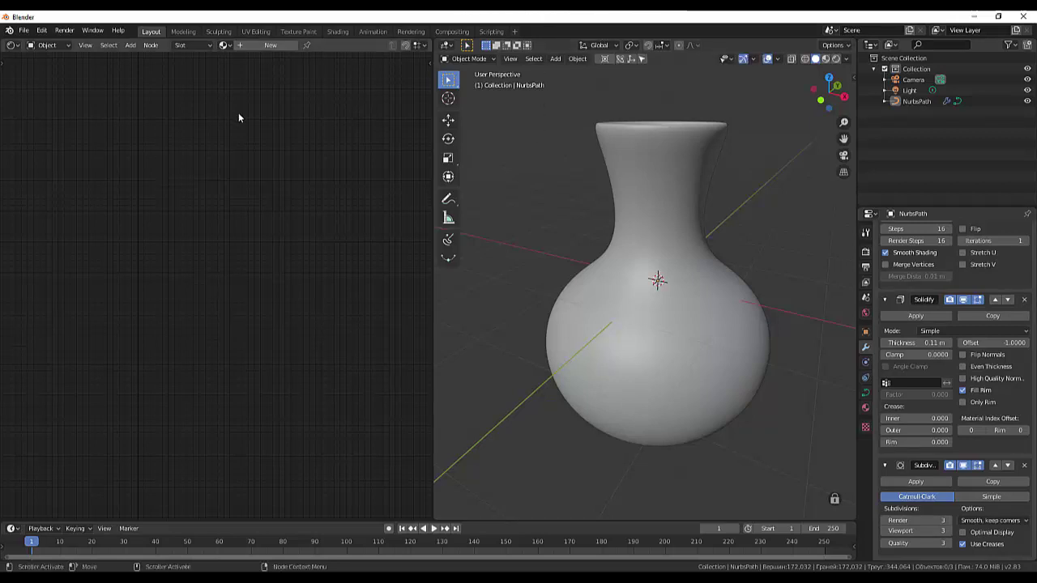
Create Material.001 and frame its Principled BSDF and Material Output nodes in view
click(264, 47)
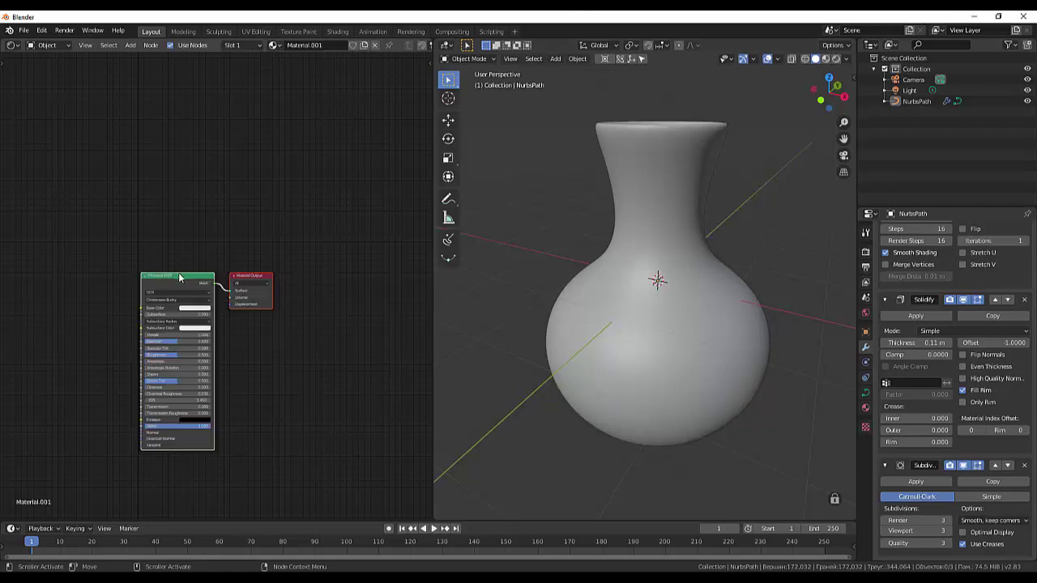
drag(179, 276, 289, 166)
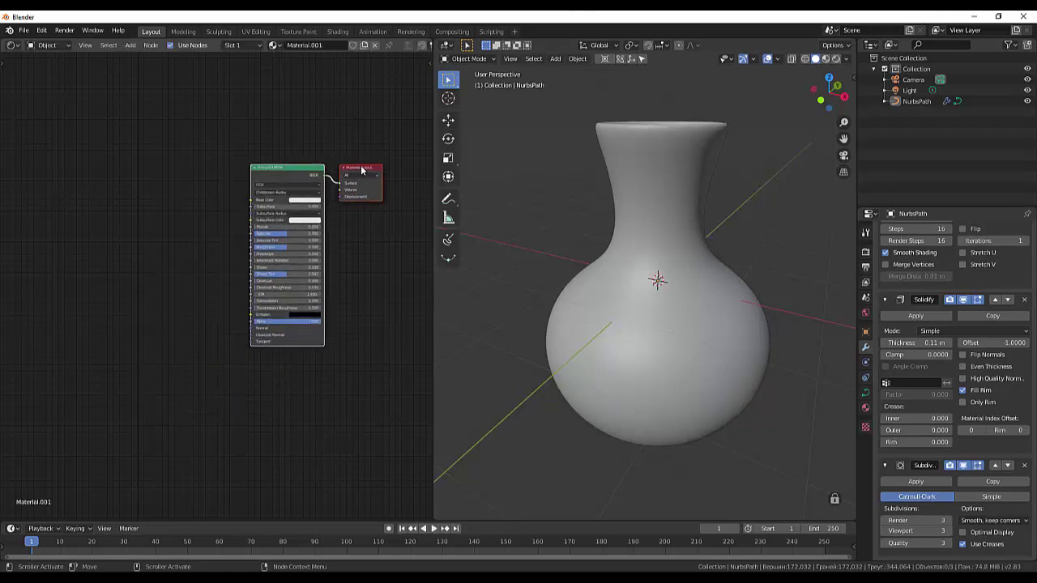
mouse_move(362, 172)
mouse_down()
mouse_move(363, 129)
mouse_move(376, 143)
mouse_move(2, 154)
mouse_up()
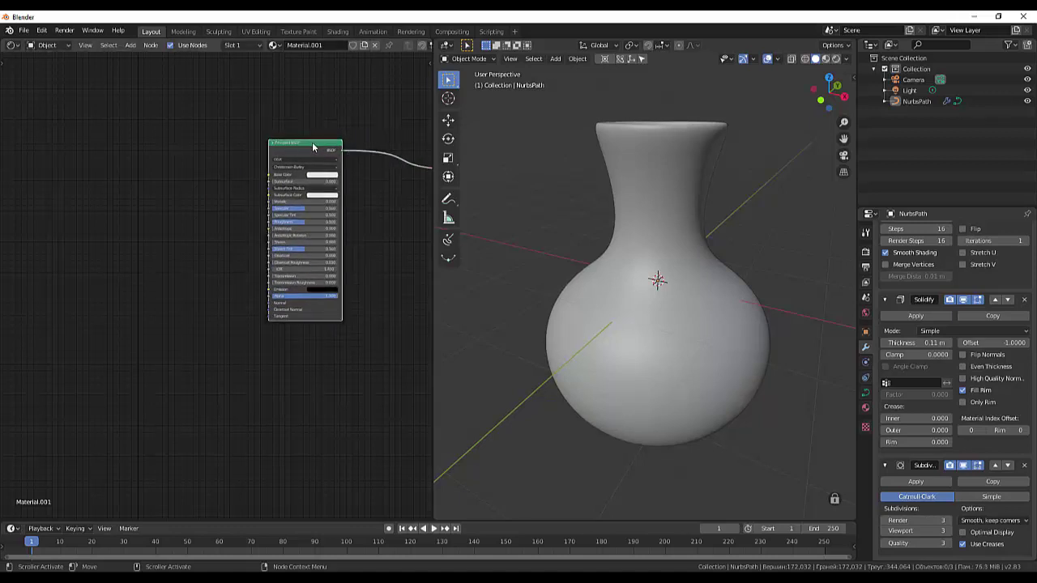
mouse_move(312, 141)
mouse_down()
mouse_move(338, 147)
mouse_move(310, 130)
mouse_up()
scroll(274, 203, up, 1)
scroll(274, 210, up, 1)
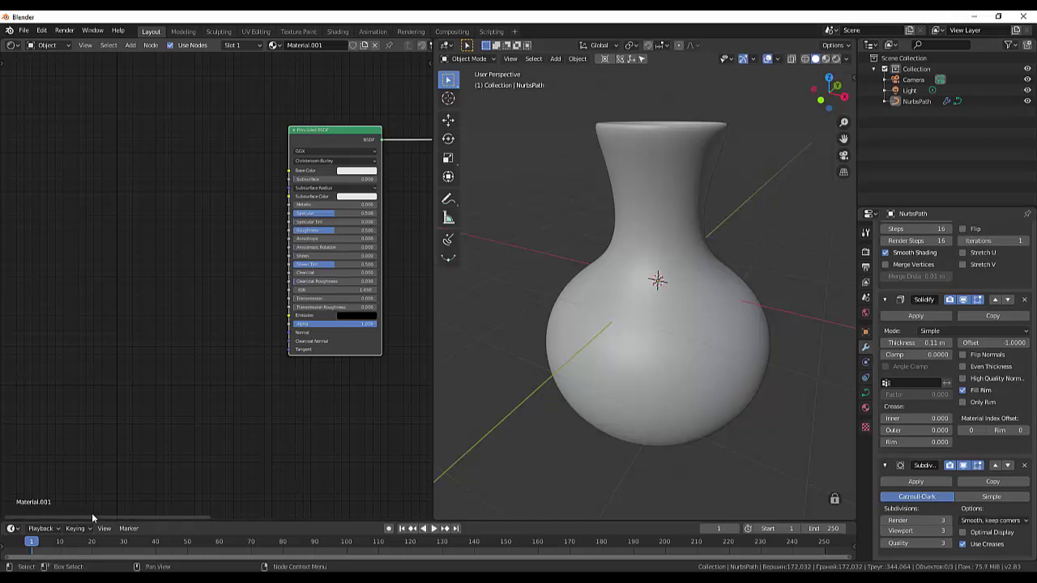
Open File Explorer and go to the Desktop folder holding podskazka.psd
key(super+e)
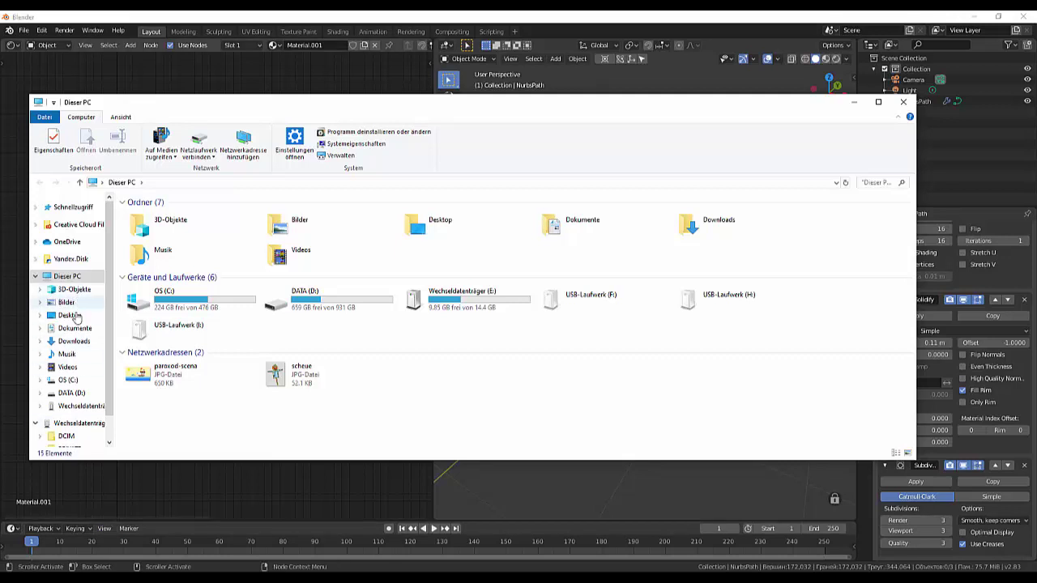
click(69, 319)
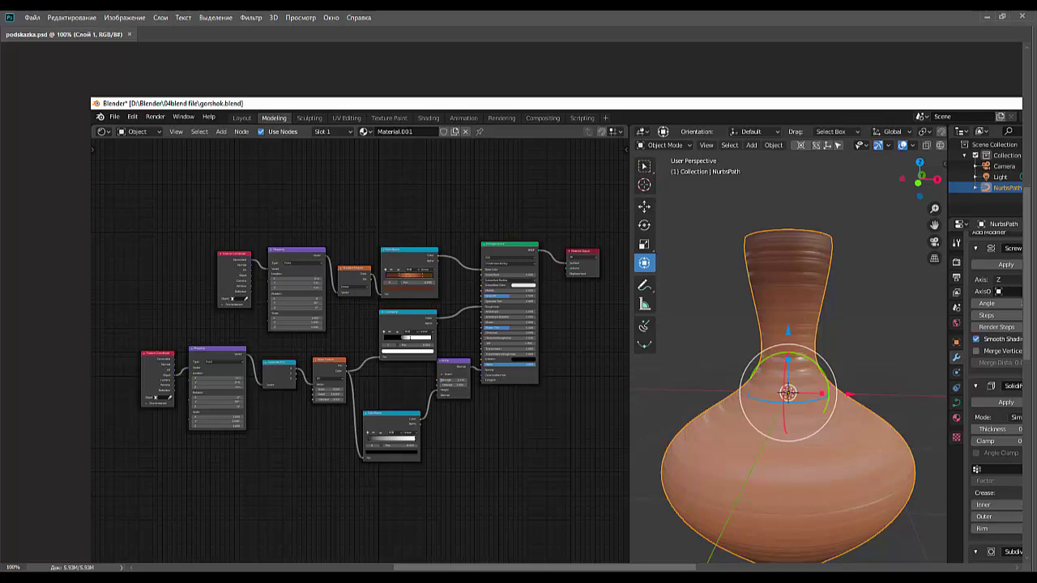
Switch to the podskazka.psd reference in Photoshop to study the finished node tree
key(alt+Tab)
key(alt+Tab)
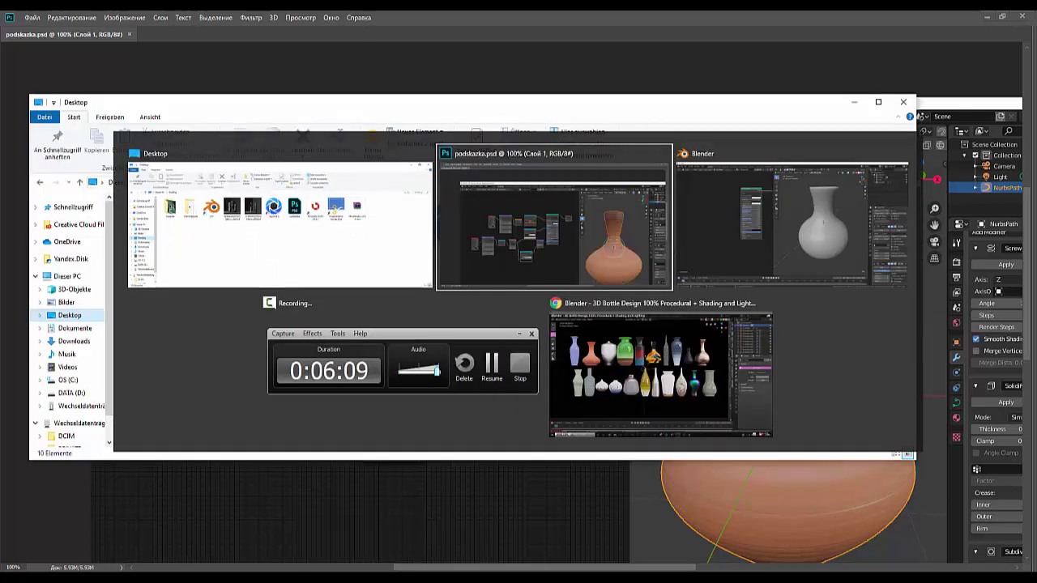
key(alt+Tab)
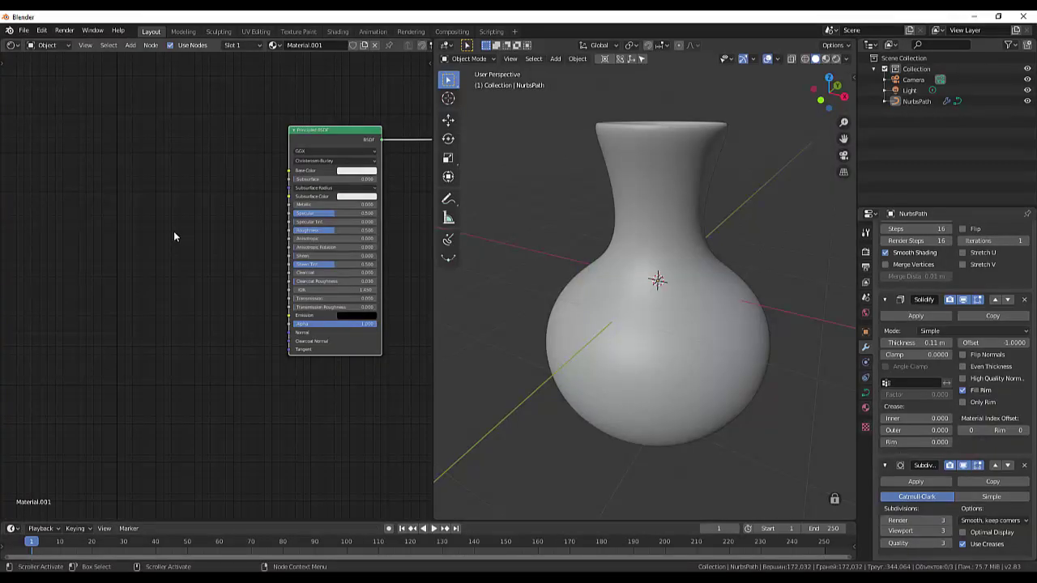
Search for 'col' and place a ColorRamp node left of the Principled BSDF
click(131, 46)
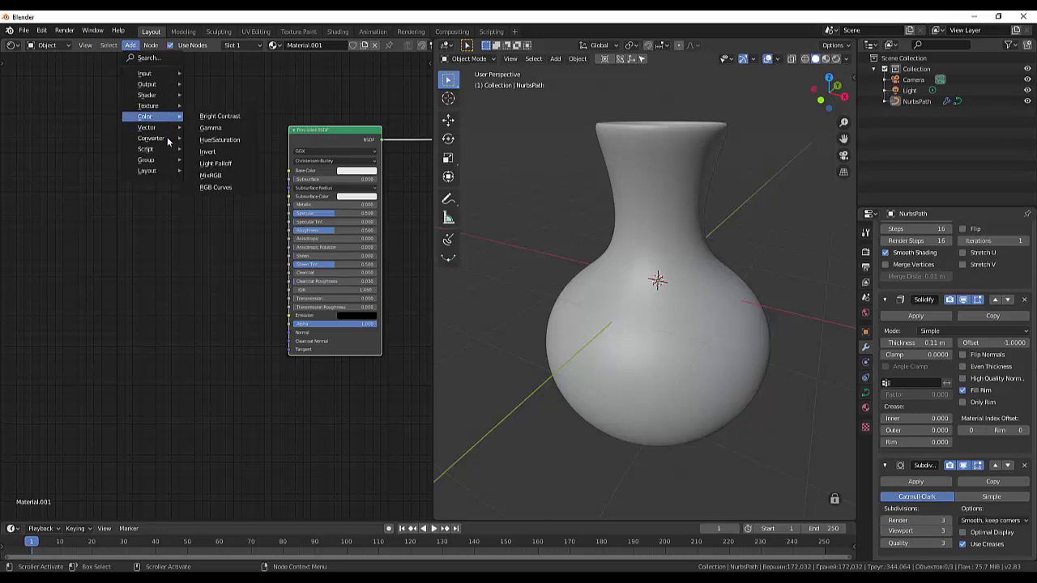
mouse_move(151, 137)
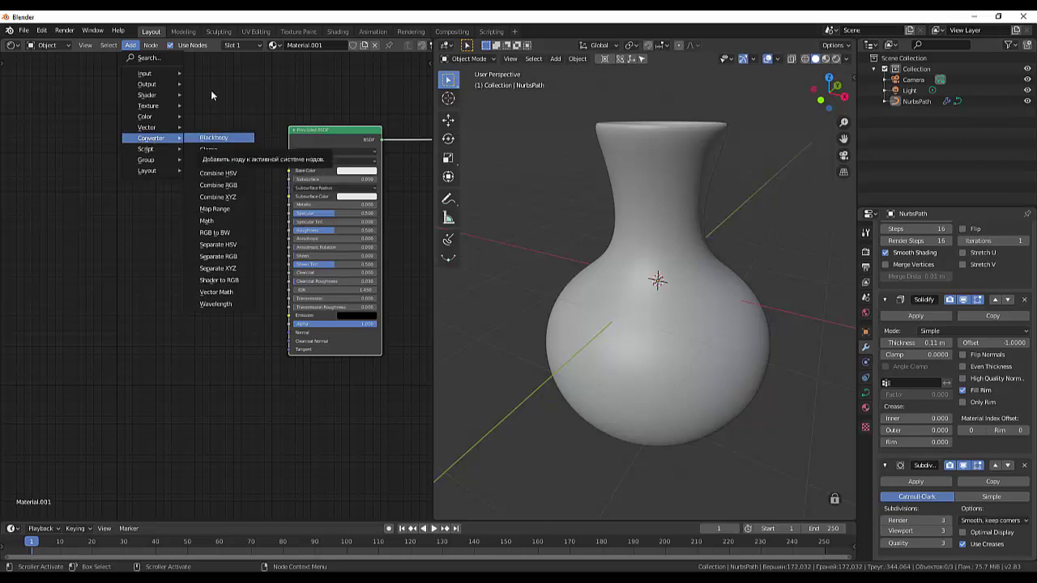
click(151, 59)
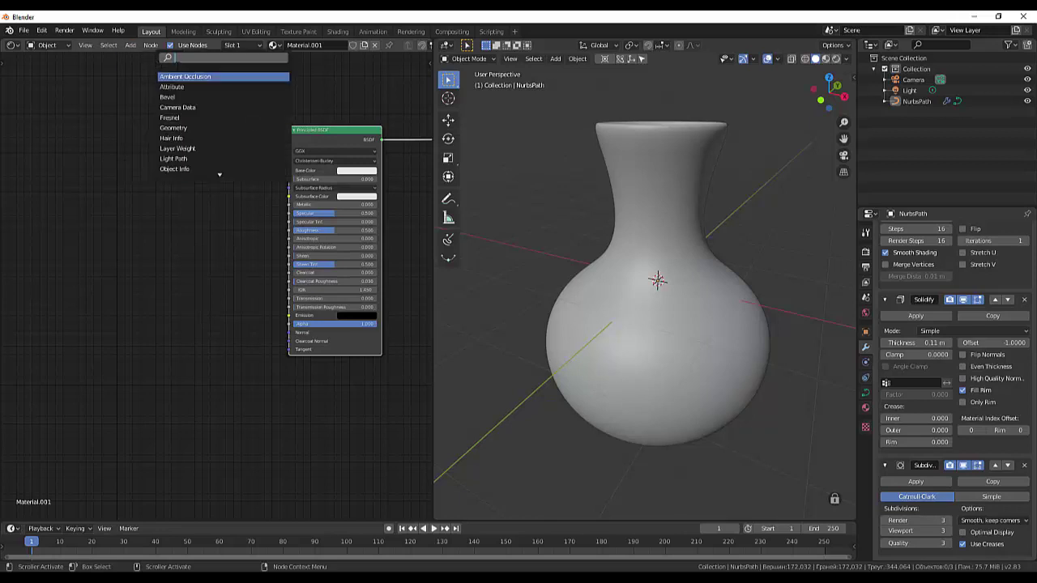
text(colo)
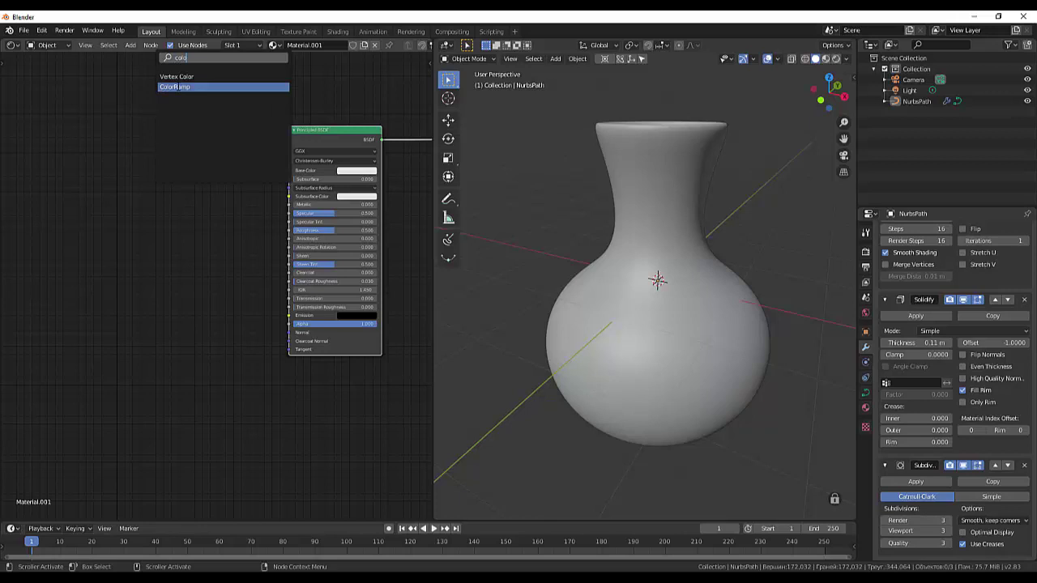
click(175, 87)
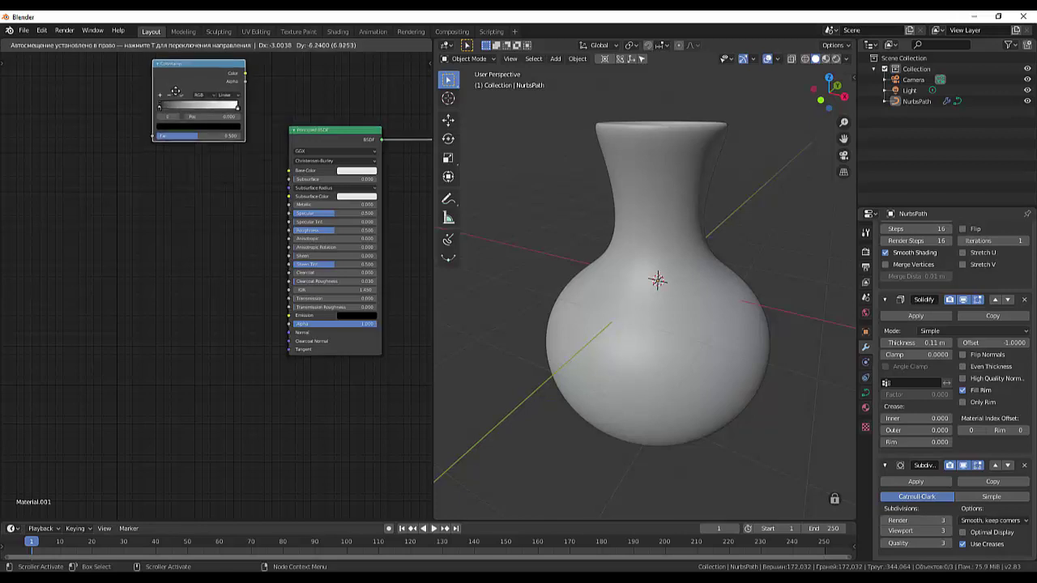
click(156, 102)
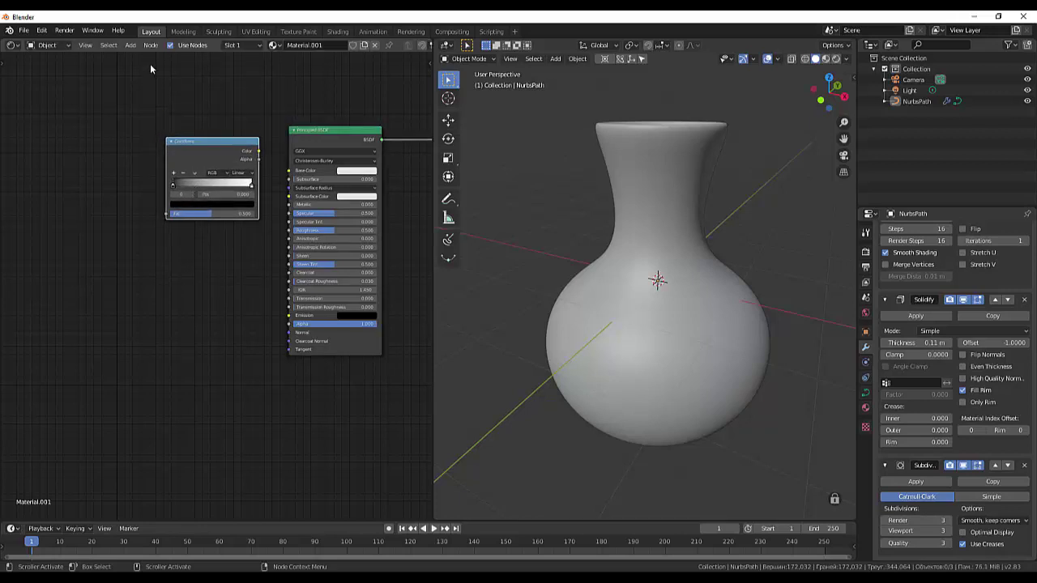
Connect the ColorRamp Color to Base Color and enter a new hex value for its black stop
click(132, 45)
mouse_move(259, 152)
mouse_down()
mouse_move(276, 176)
mouse_move(288, 174)
mouse_up()
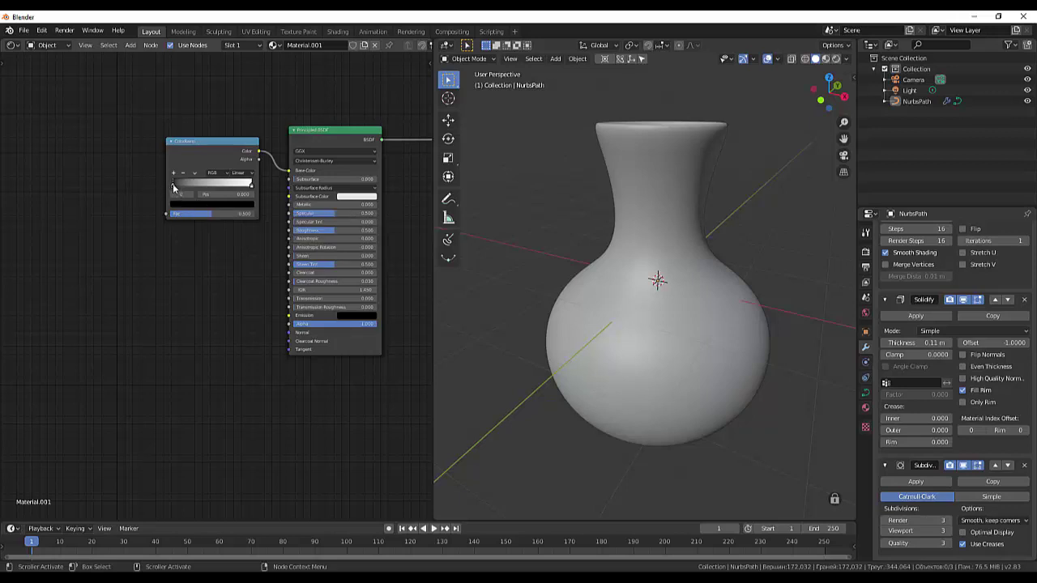
click(210, 204)
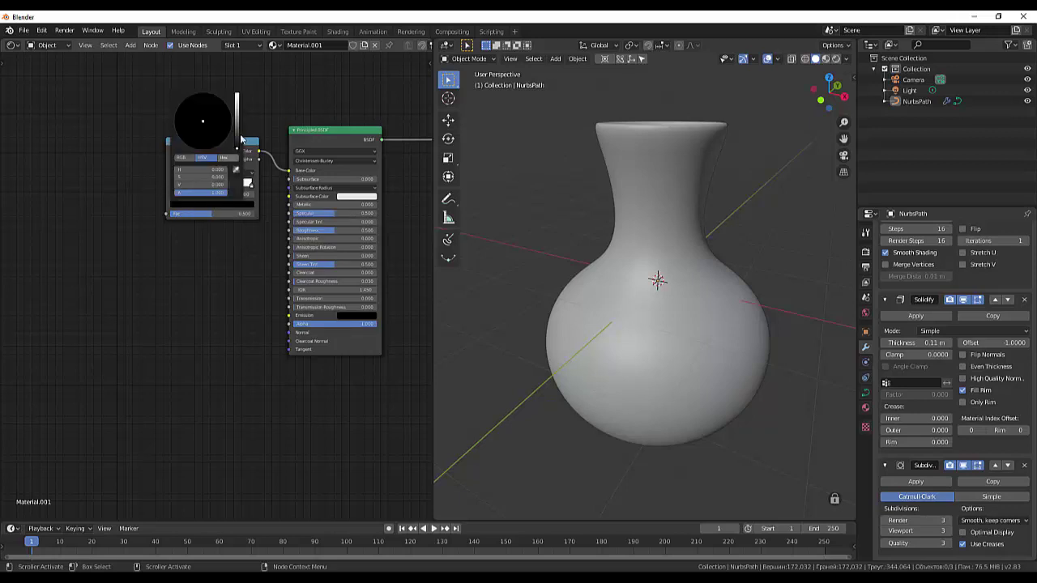
click(203, 131)
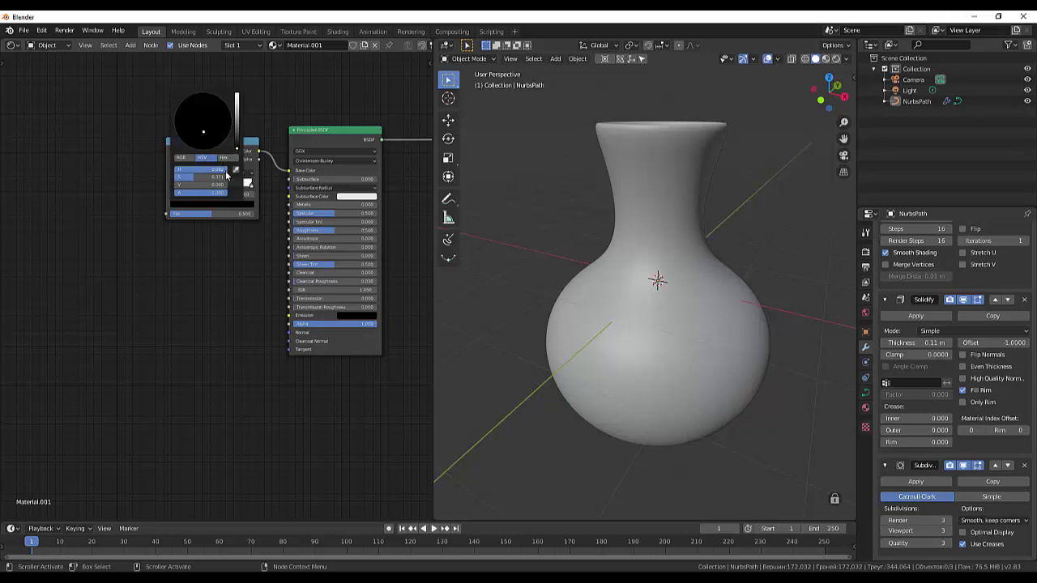
click(224, 158)
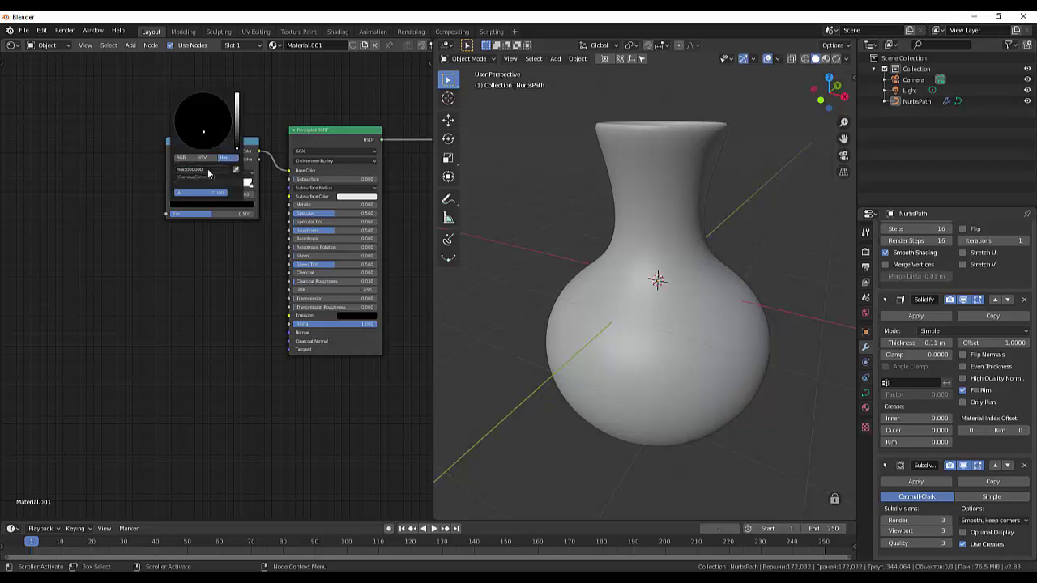
click(209, 169)
text(55112)
key(Return)
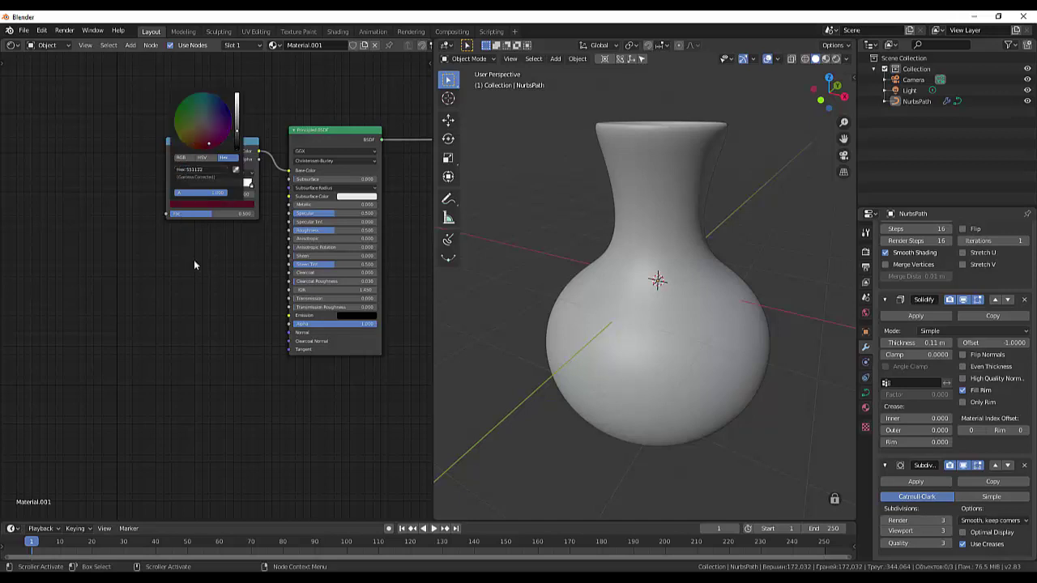
Adjust the stop's hex code and hue toward a dark reddish brown
click(201, 172)
key(BackSpace)
key(BackSpace)
key(Return)
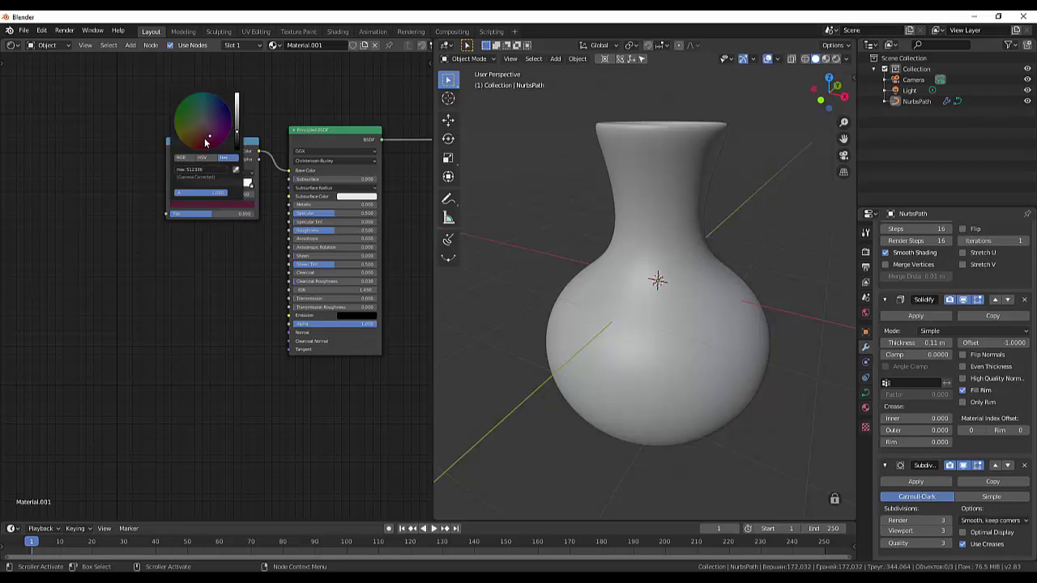
drag(209, 135, 199, 149)
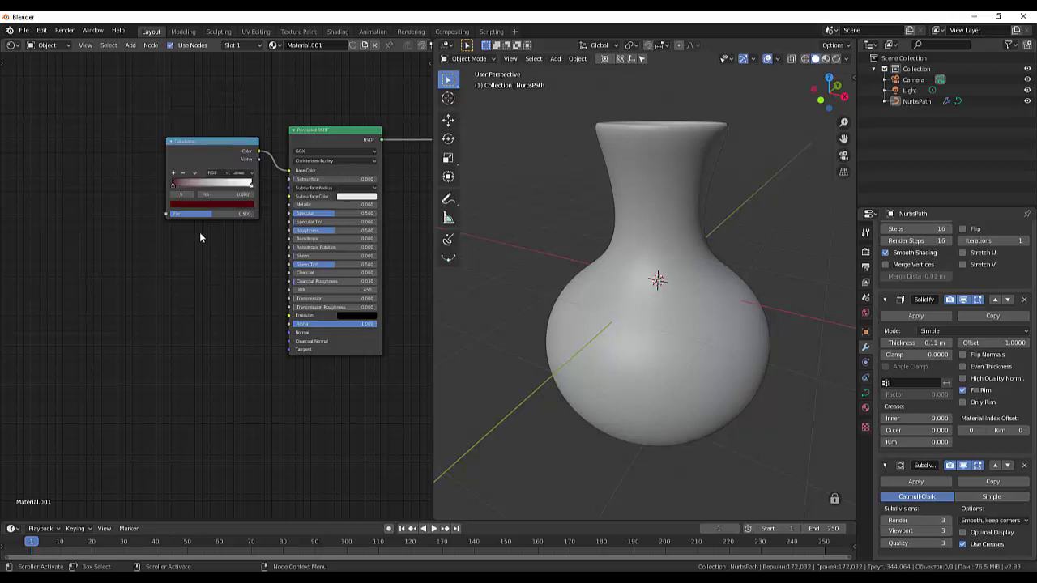
click(205, 208)
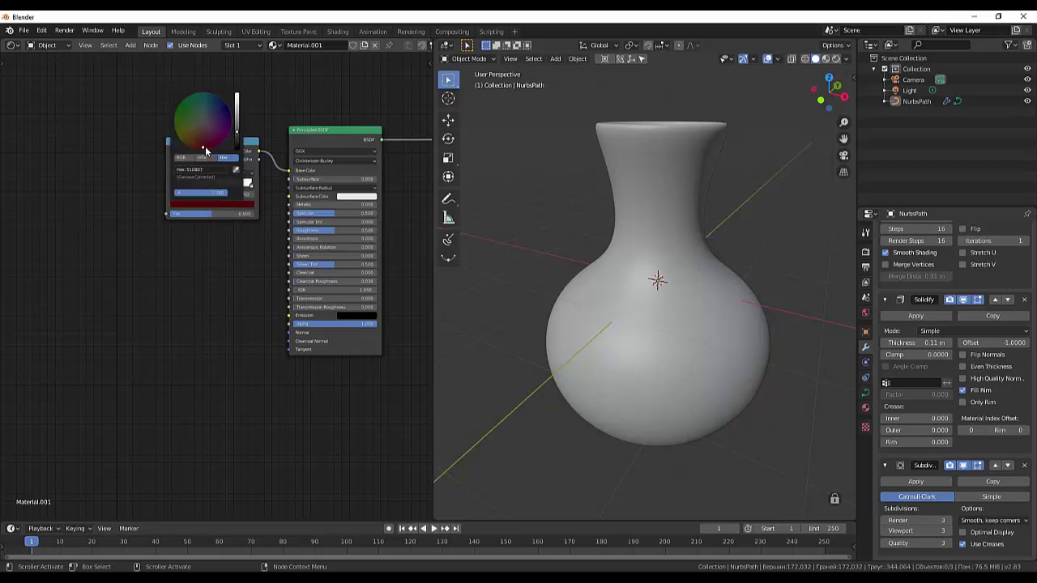
drag(205, 149, 189, 147)
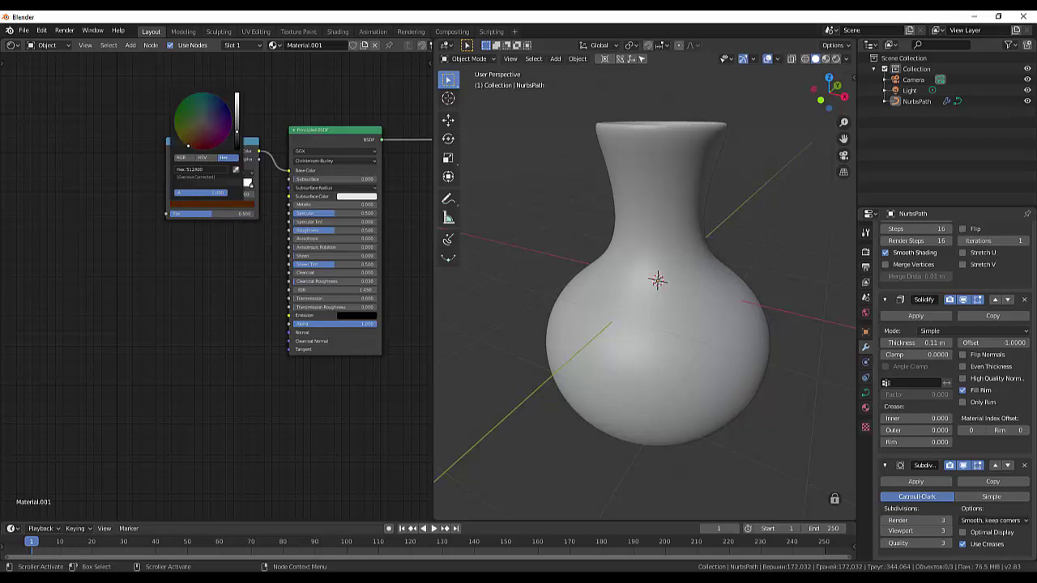
drag(188, 146, 187, 146)
Re-edit the stop's hex colour, then undo to restore hex 512000
click(184, 208)
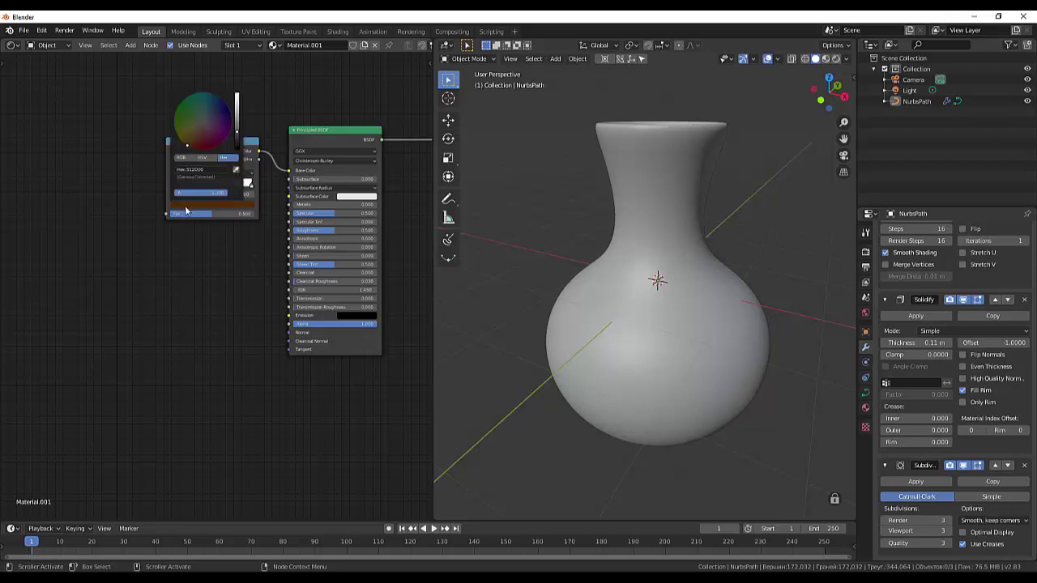
click(210, 171)
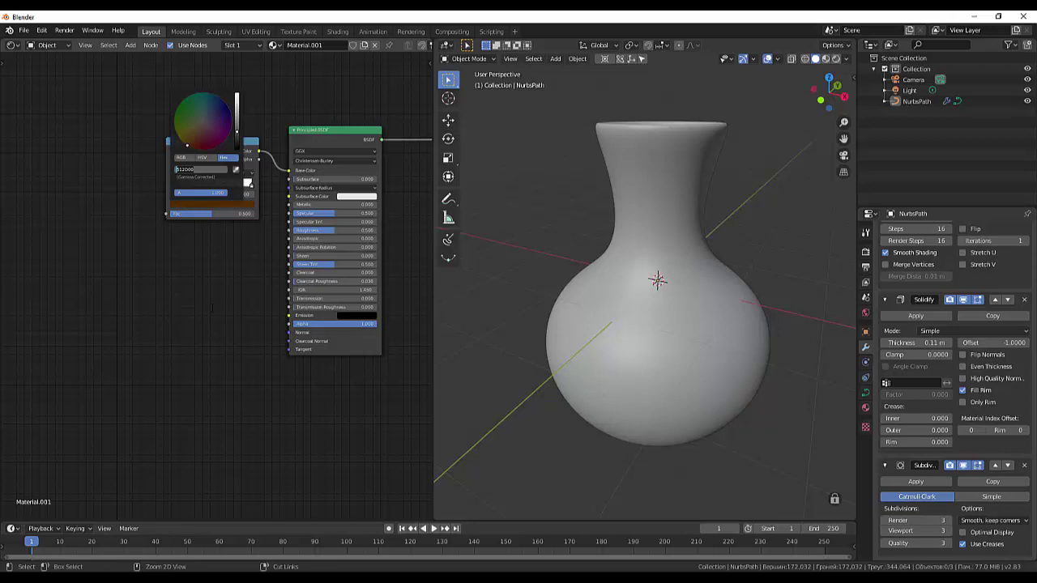
key(Return)
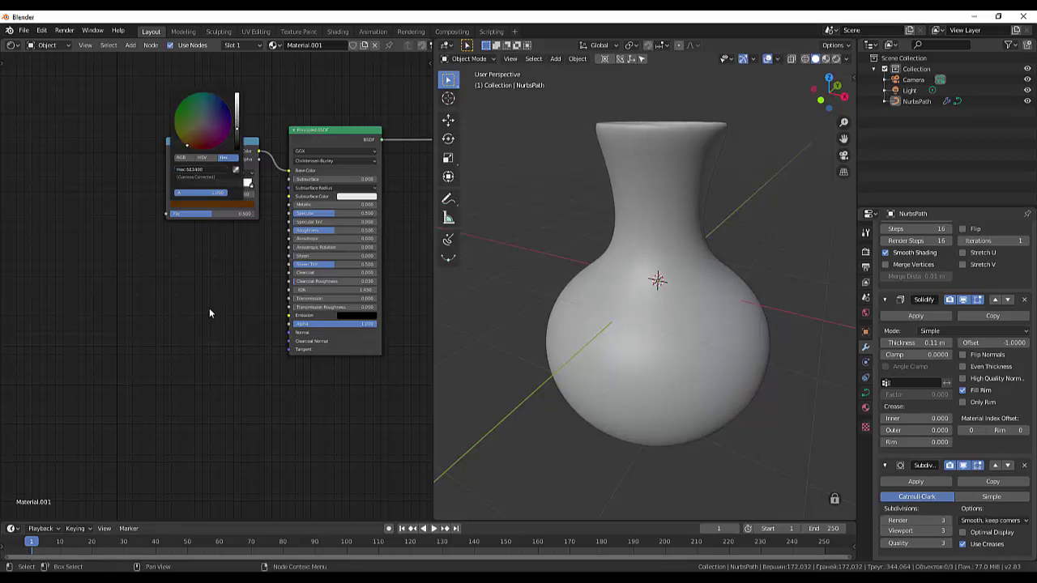
key(ctrl+z)
key(ctrl+z)
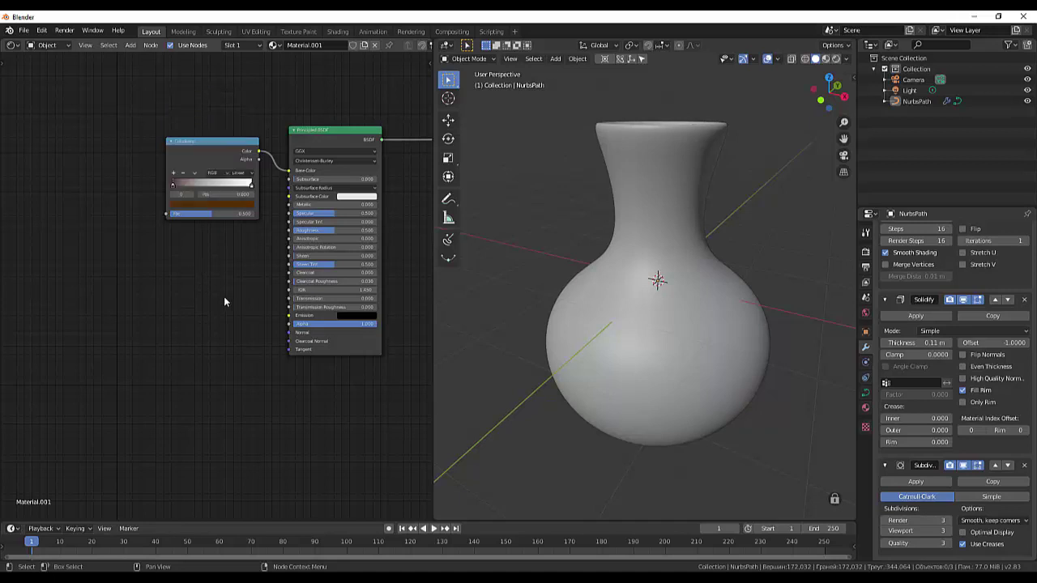
scroll(261, 214, up, 1)
Set the ColorRamp's right colour stop to dark brown hex 512D00
scroll(261, 213, up, 1)
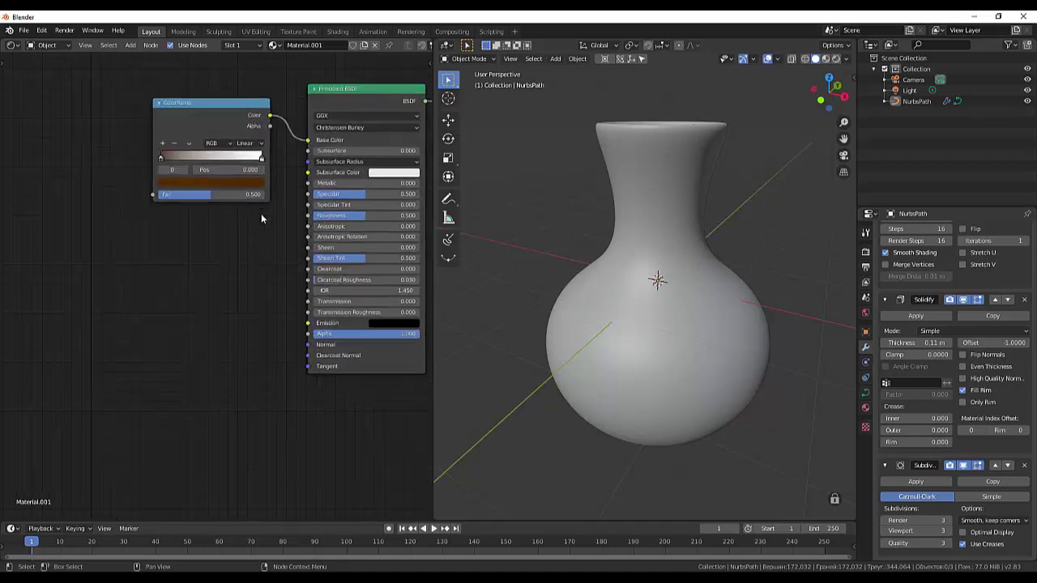
scroll(262, 214, up, 1)
middle_drag(262, 213, 222, 336)
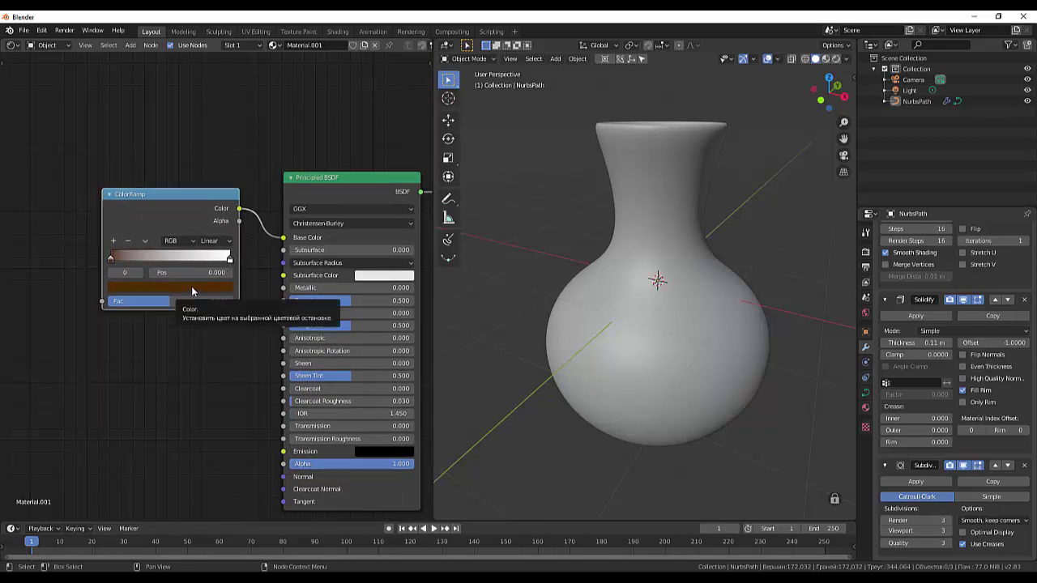
click(230, 259)
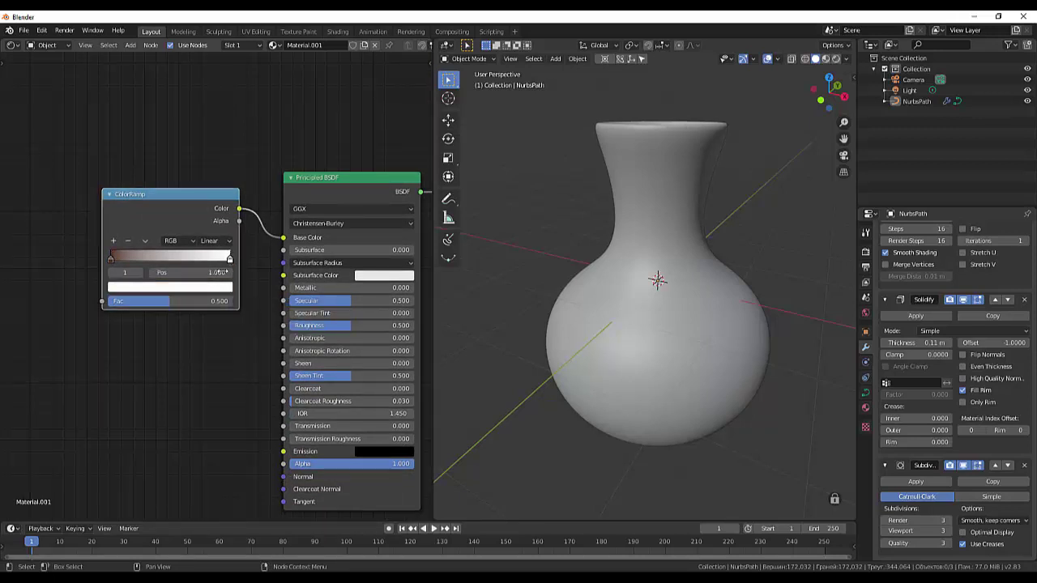
click(199, 287)
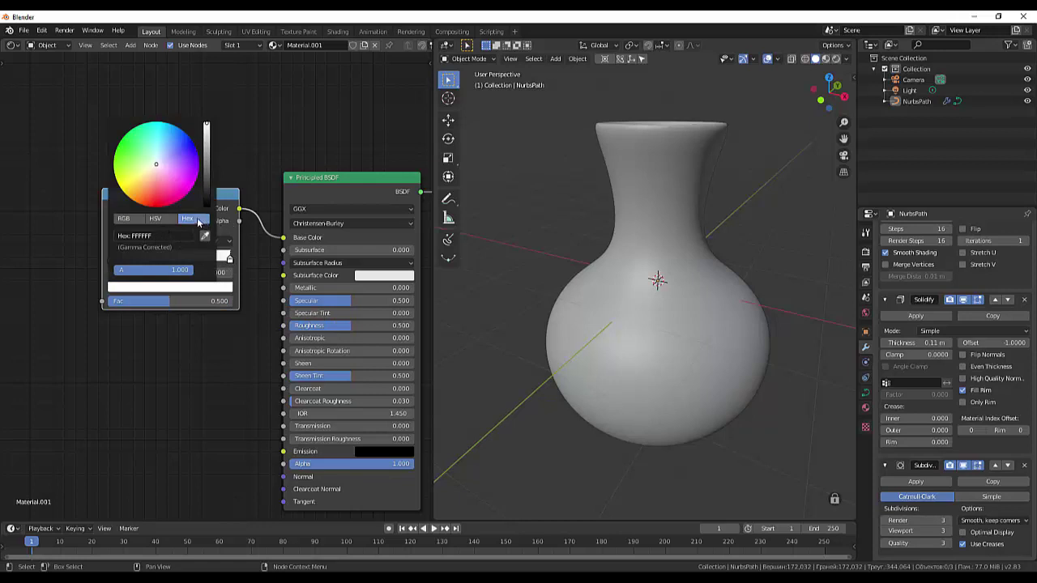
click(159, 236)
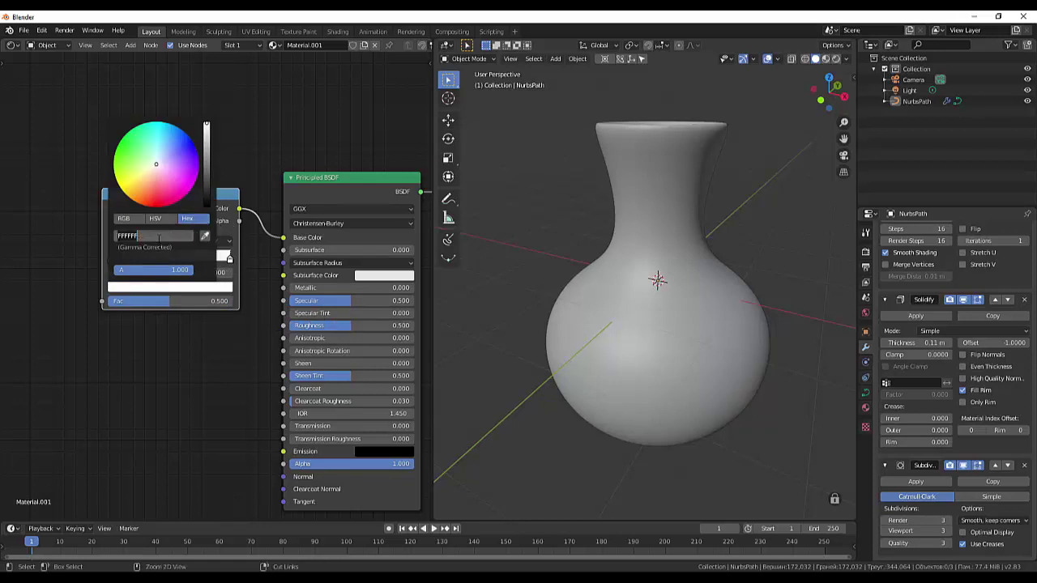
text(512D00)
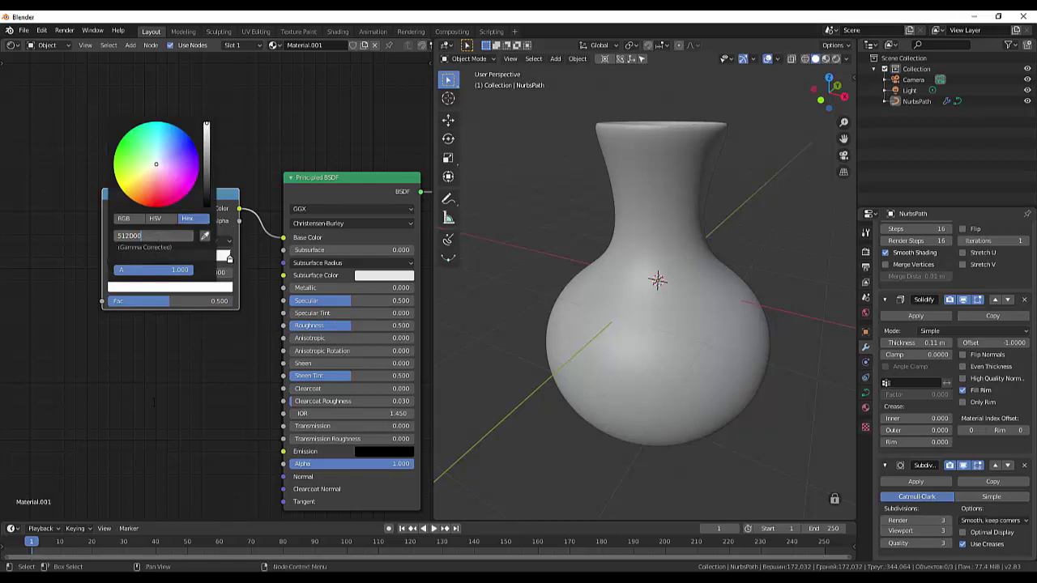
key(Return)
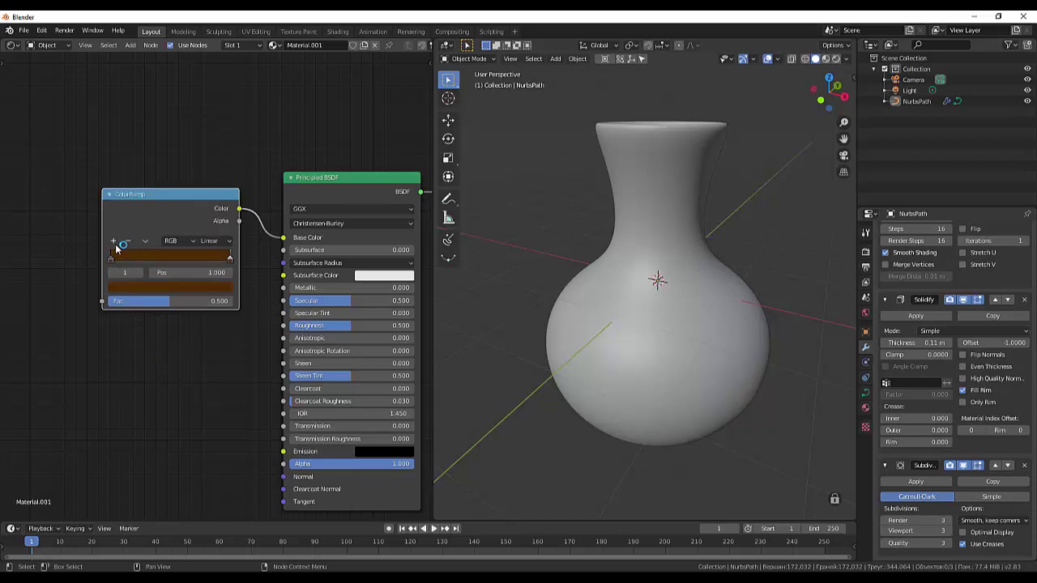
Brighten that stop to orange D17400 and move the left stop to 0.150
click(173, 288)
drag(207, 188, 207, 142)
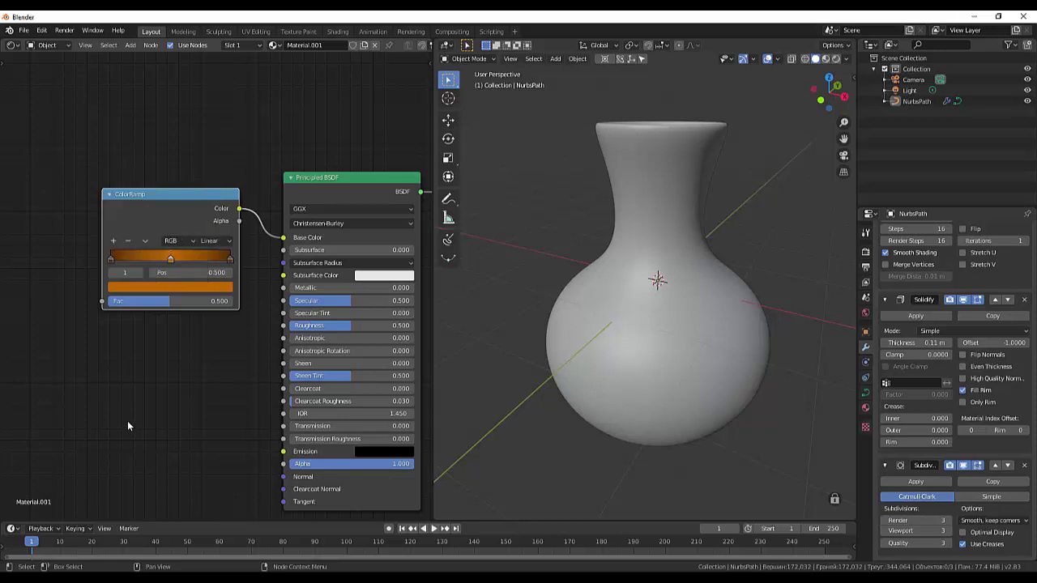
click(115, 260)
mouse_move(217, 272)
mouse_down()
mouse_move(227, 265)
mouse_move(204, 266)
mouse_up()
click(224, 266)
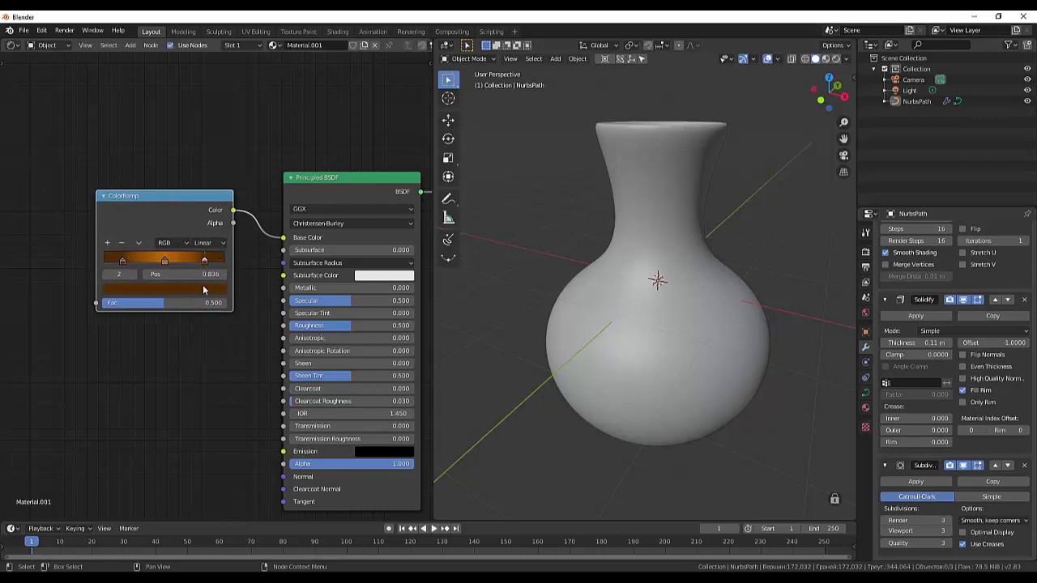
Switch the viewport to Material Preview to show the vase in its orange material
click(826, 59)
click(836, 59)
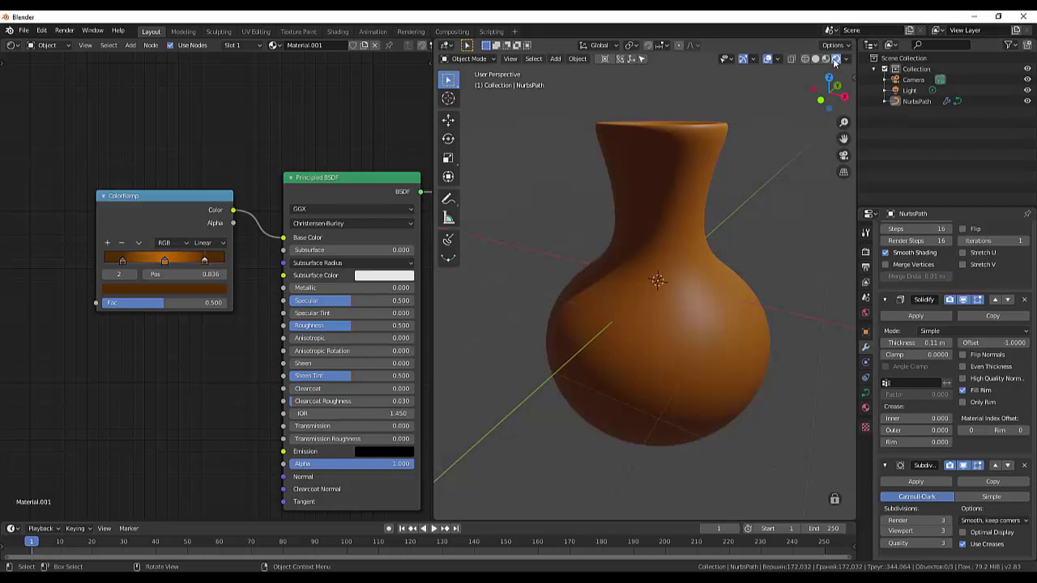
click(826, 59)
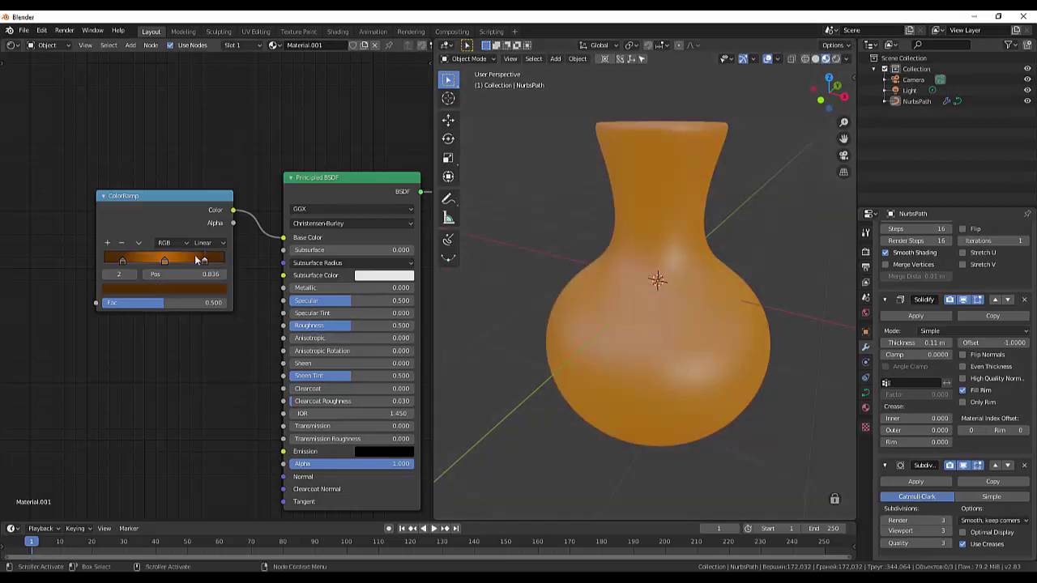
Change a ColorRamp stop colour to warm orange BD4E00 and slide the left stop to 0.223
click(167, 269)
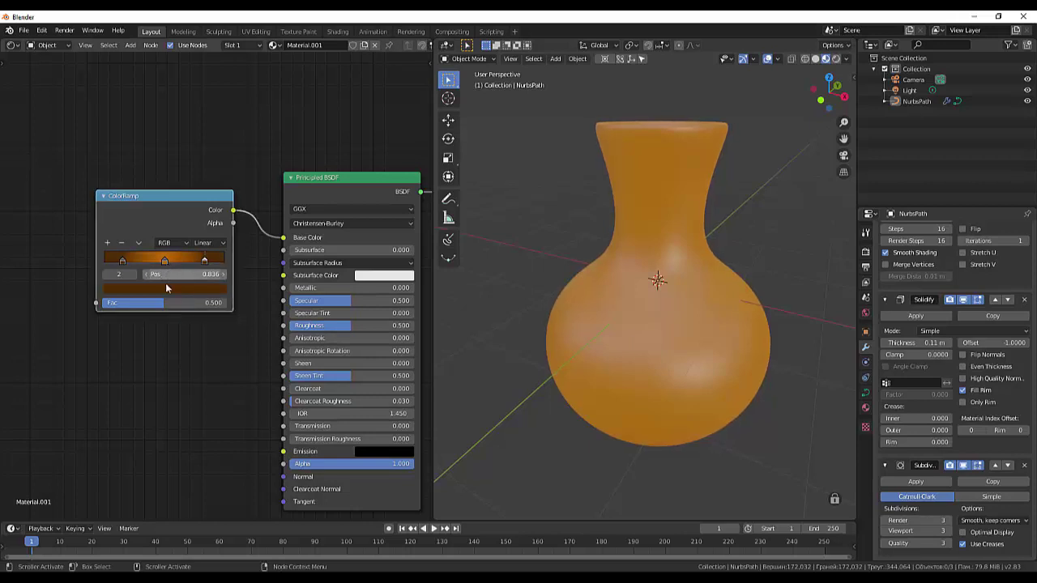
click(165, 286)
drag(200, 184, 200, 169)
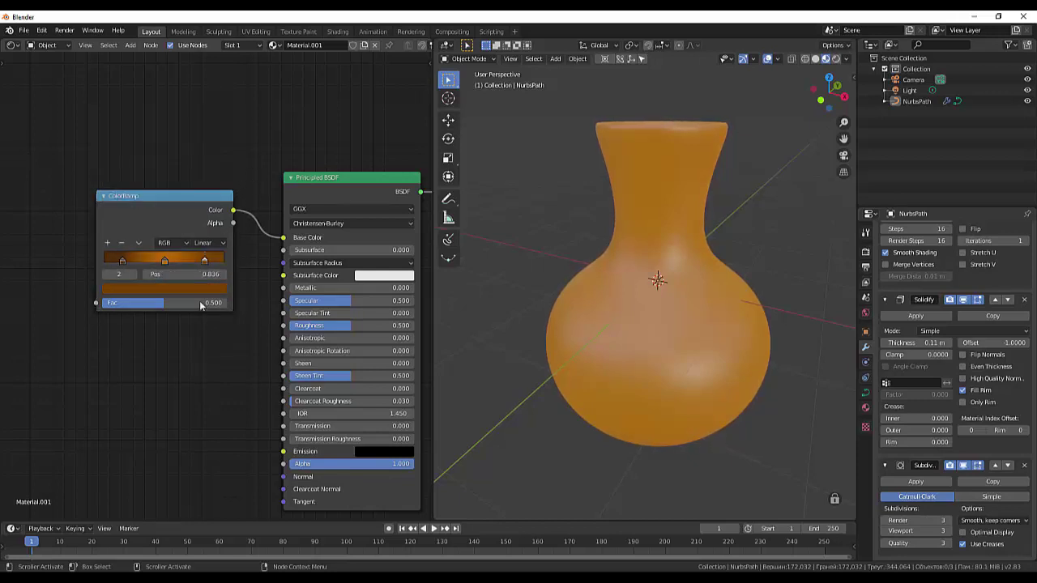
scroll(180, 375, down, 1)
scroll(180, 375, down, 1)
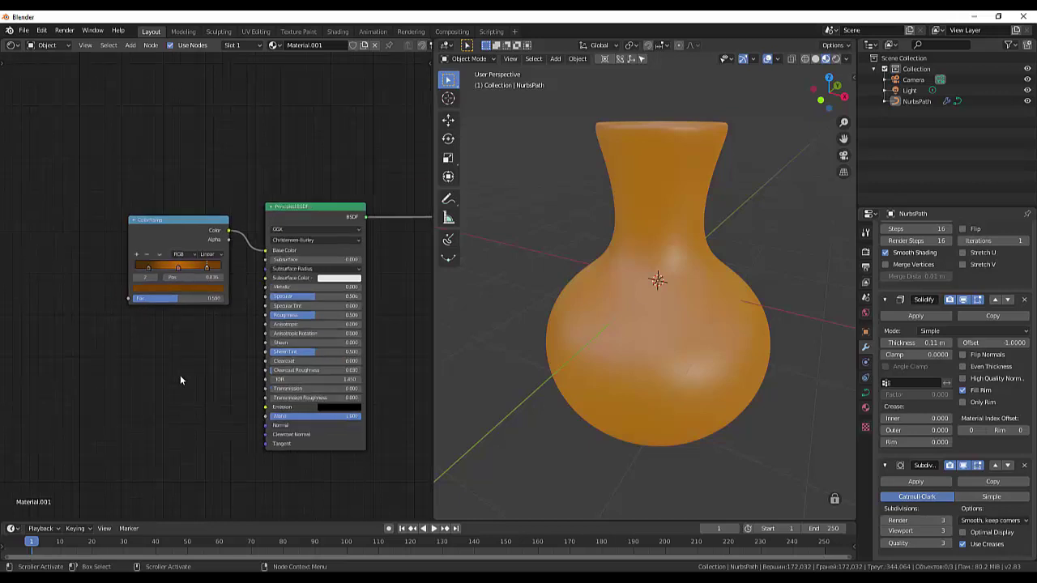
scroll(180, 375, down, 1)
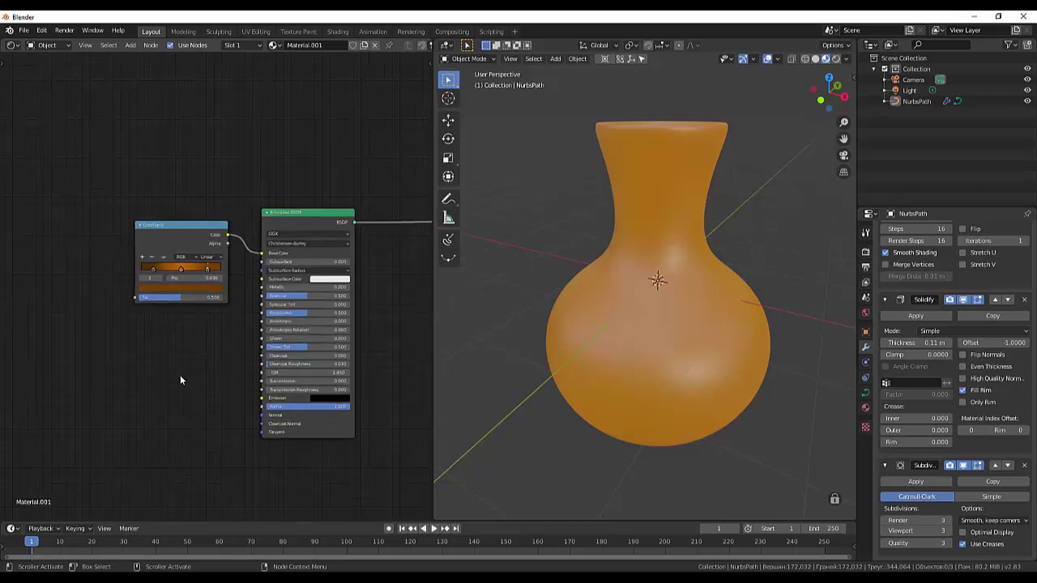
click(155, 270)
drag(156, 271, 160, 271)
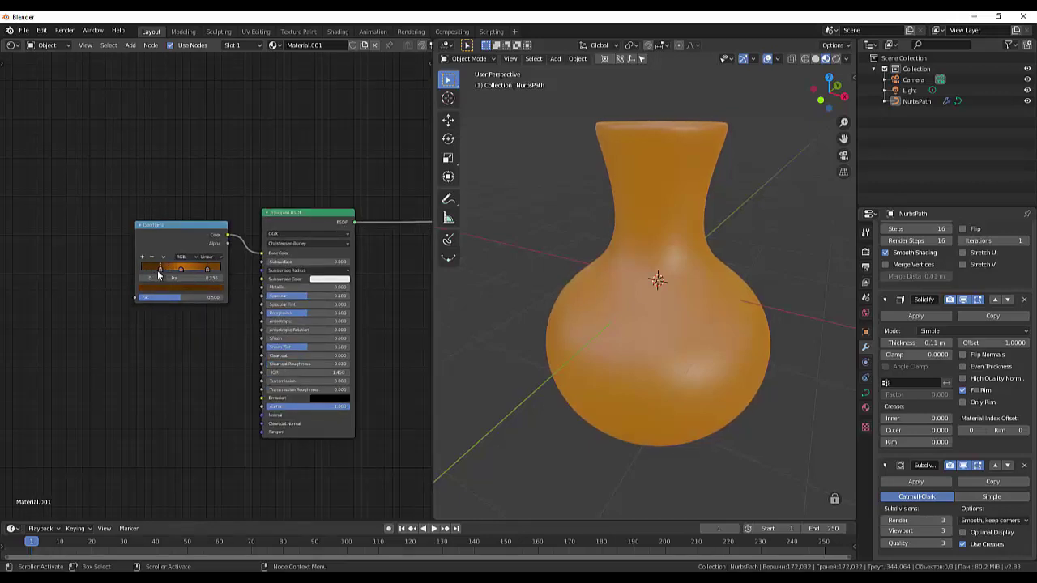
Shift the ColorRamp node slightly up and right and bring up the Add > Texture node list
drag(189, 225, 201, 218)
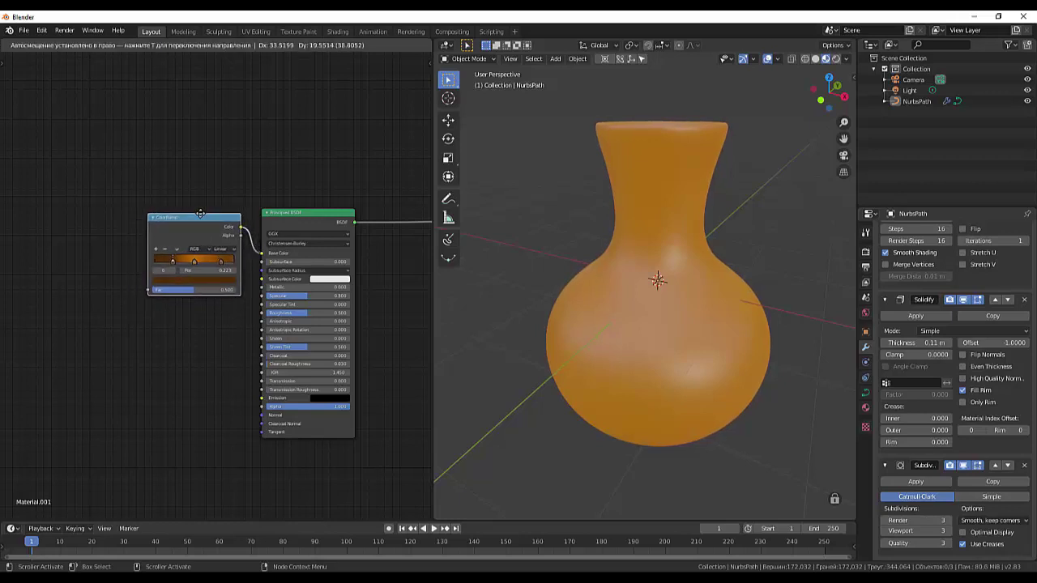
right_click(66, 245)
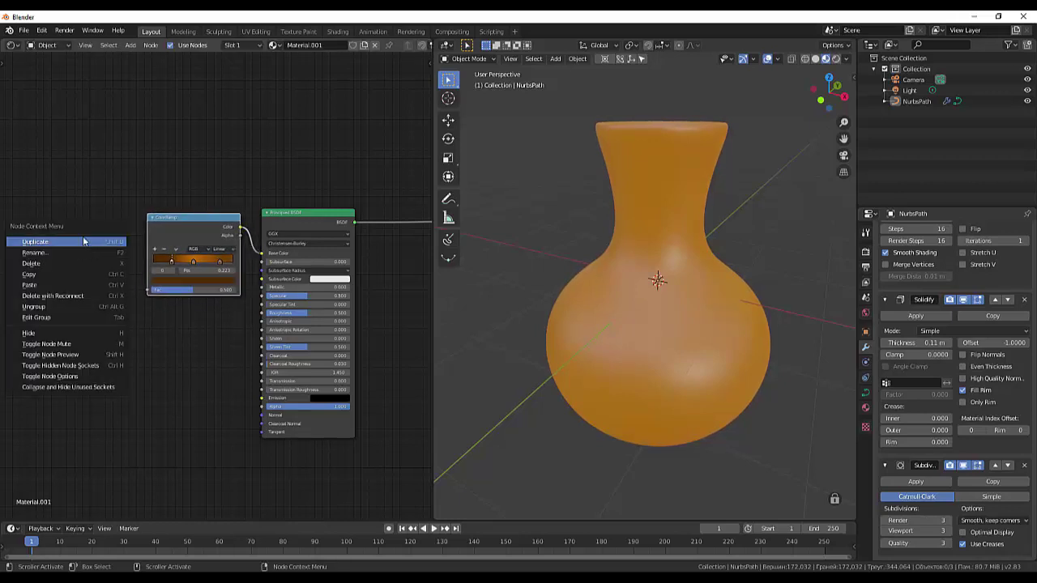
click(138, 45)
mouse_move(149, 106)
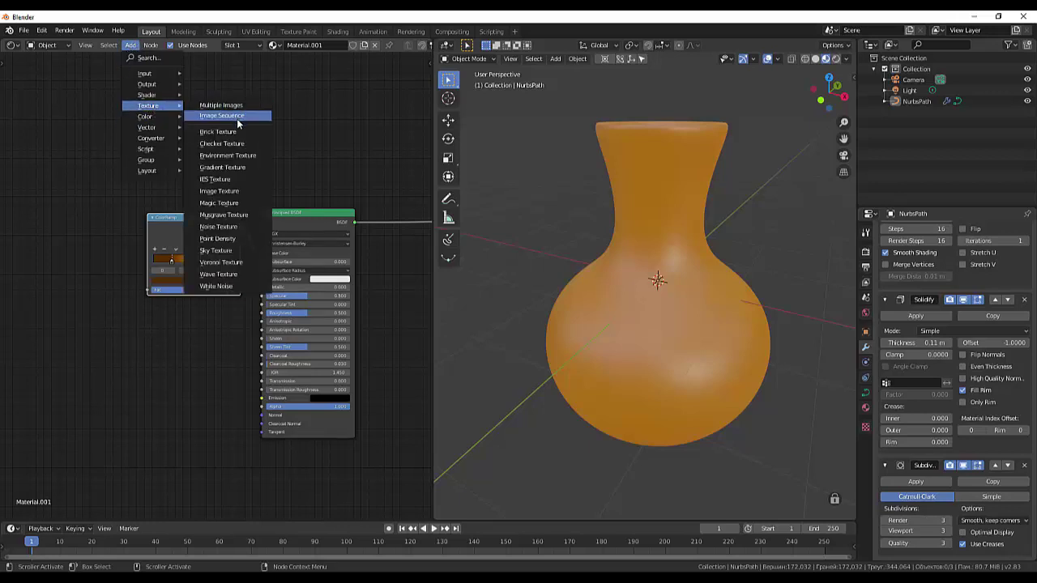
Place a Gradient Texture left of the ColorRamp, wire its Color into Fac, and slide a ramp stop
click(226, 167)
click(65, 231)
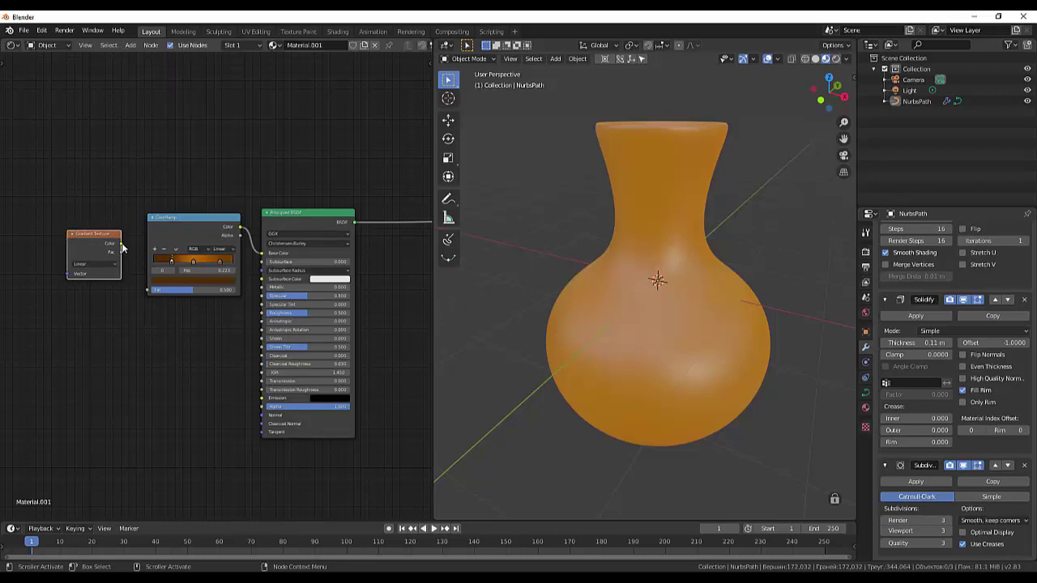
drag(121, 244, 146, 291)
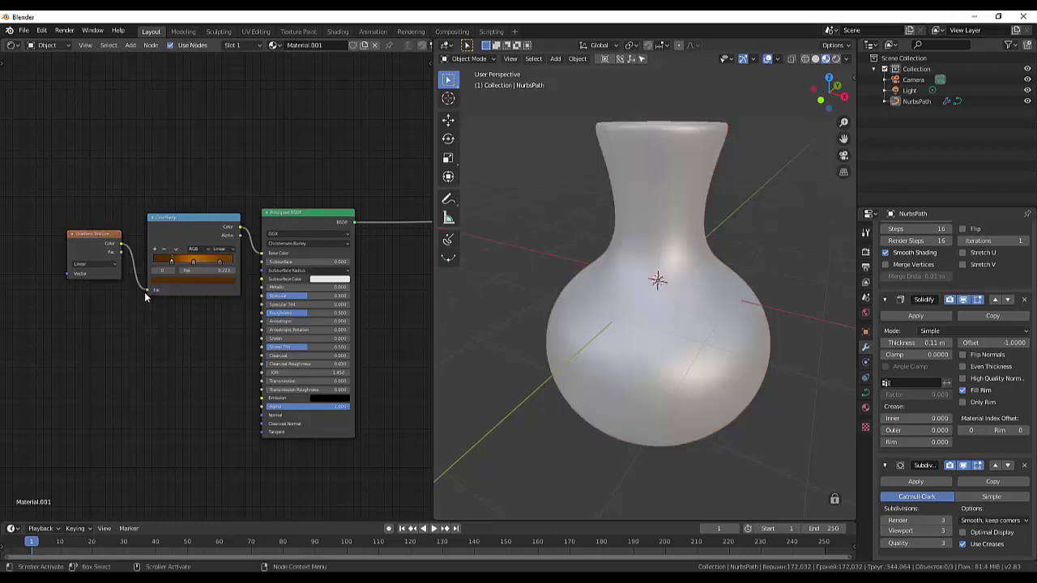
mouse_move(585, 258)
middle_down()
mouse_move(726, 245)
mouse_move(722, 236)
middle_up()
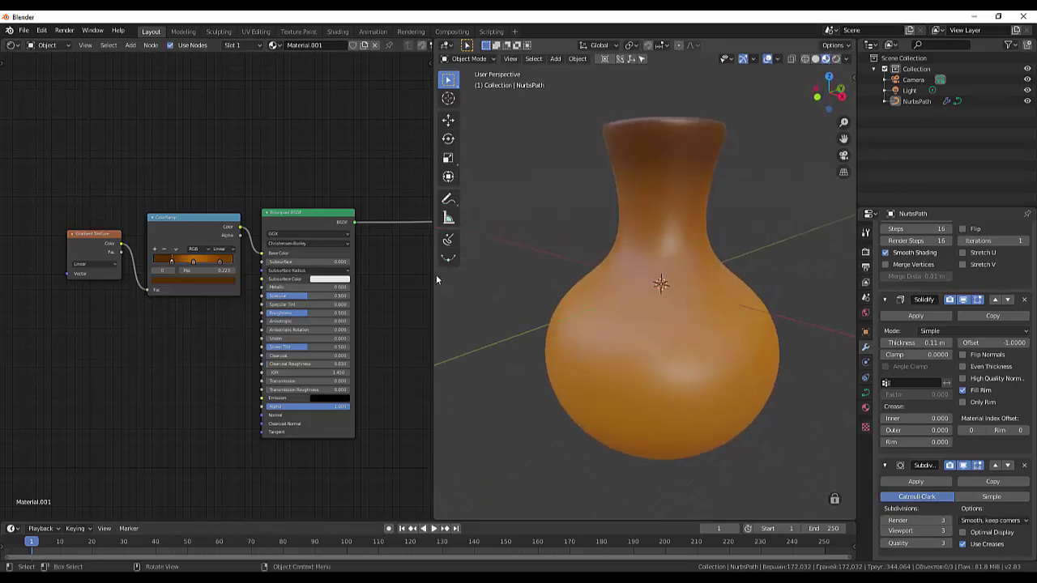
drag(220, 268, 217, 266)
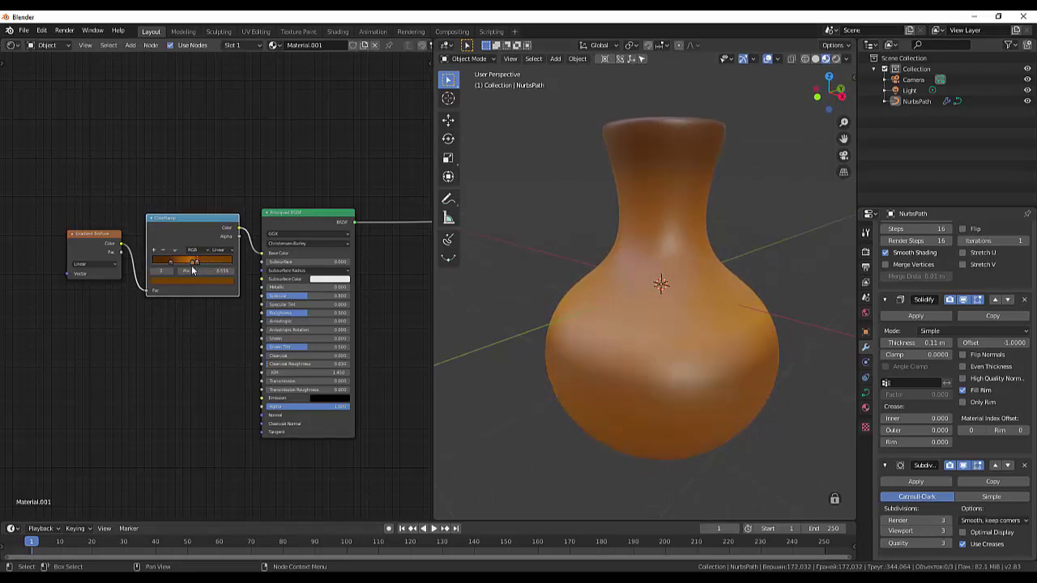
mouse_move(217, 266)
mouse_down()
mouse_move(167, 267)
mouse_move(212, 268)
mouse_move(191, 270)
mouse_up()
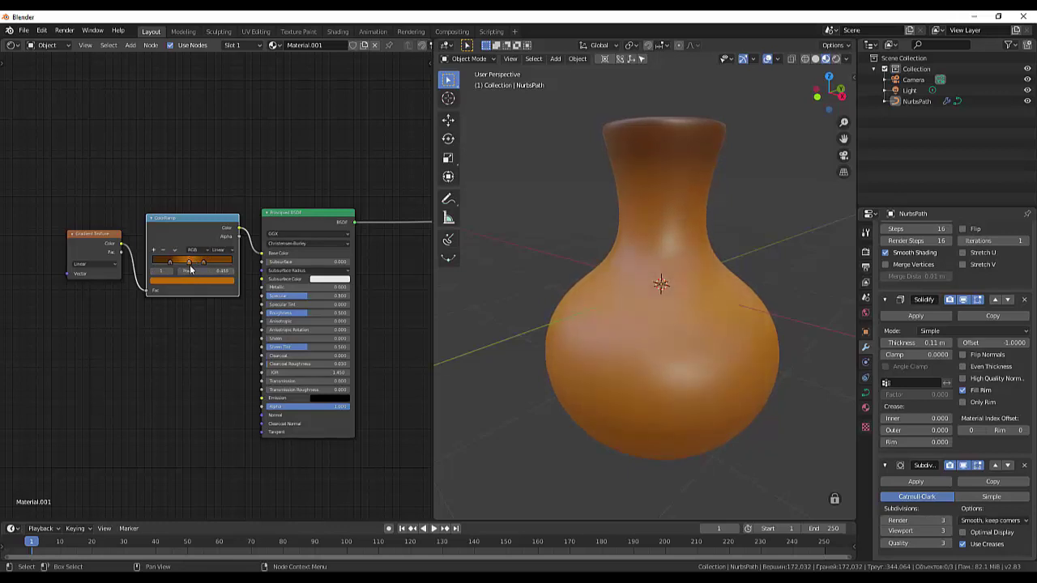
Select the Principled BSDF node and move it higher up
scroll(191, 352, down, 2)
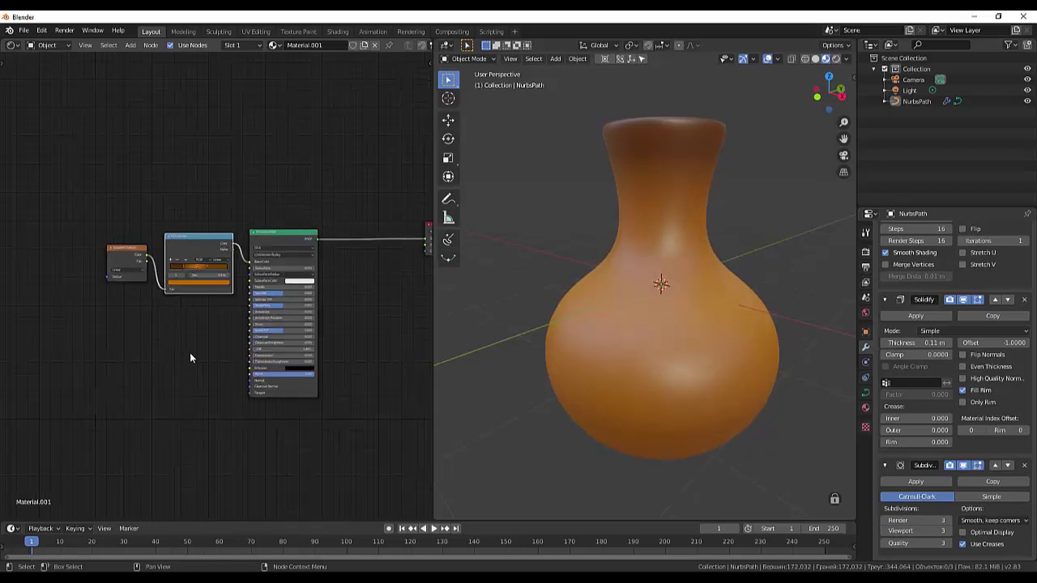
scroll(190, 351, down, 1)
scroll(190, 357, down, 2)
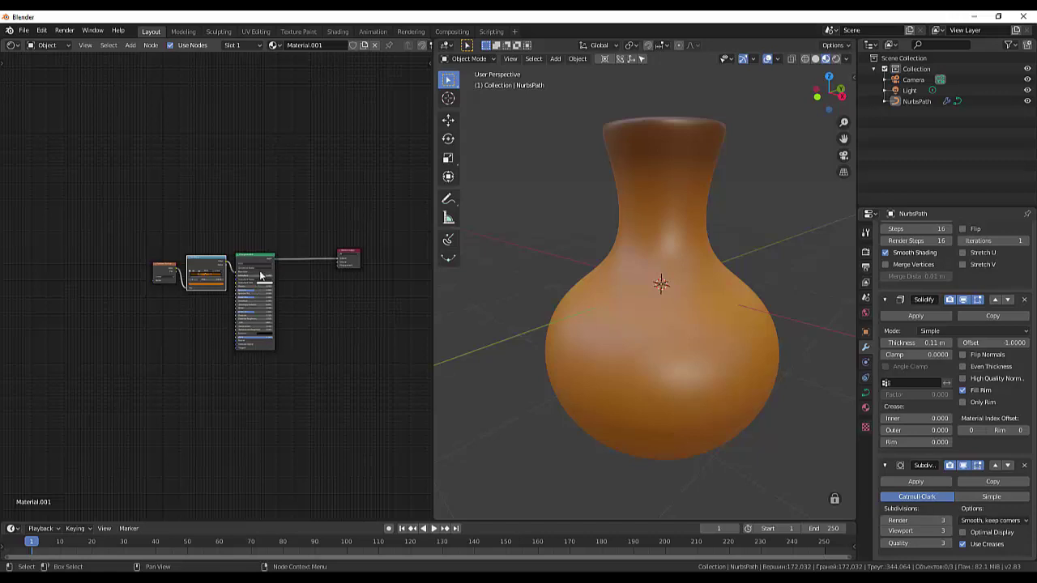
drag(388, 223, 133, 420)
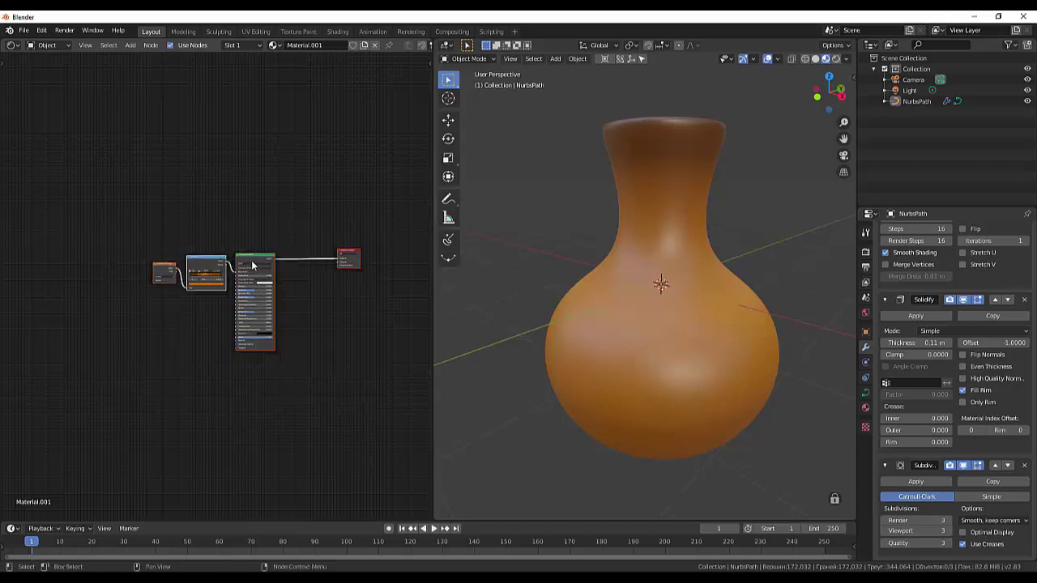
drag(256, 252, 261, 222)
drag(254, 258, 265, 155)
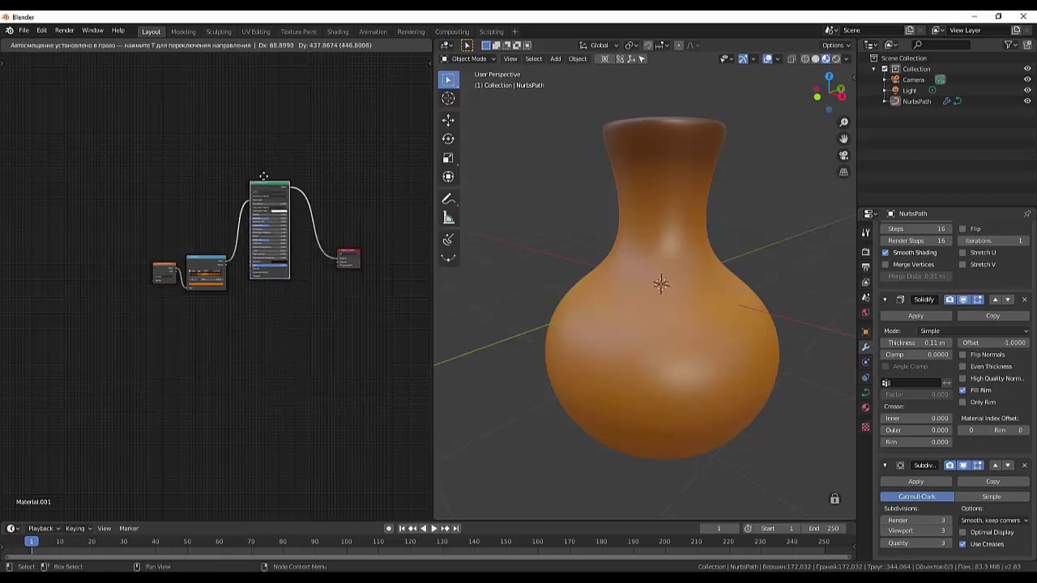
Move the ColorRamp and Gradient Texture nodes up near the Principled BSDF
drag(334, 253, 322, 158)
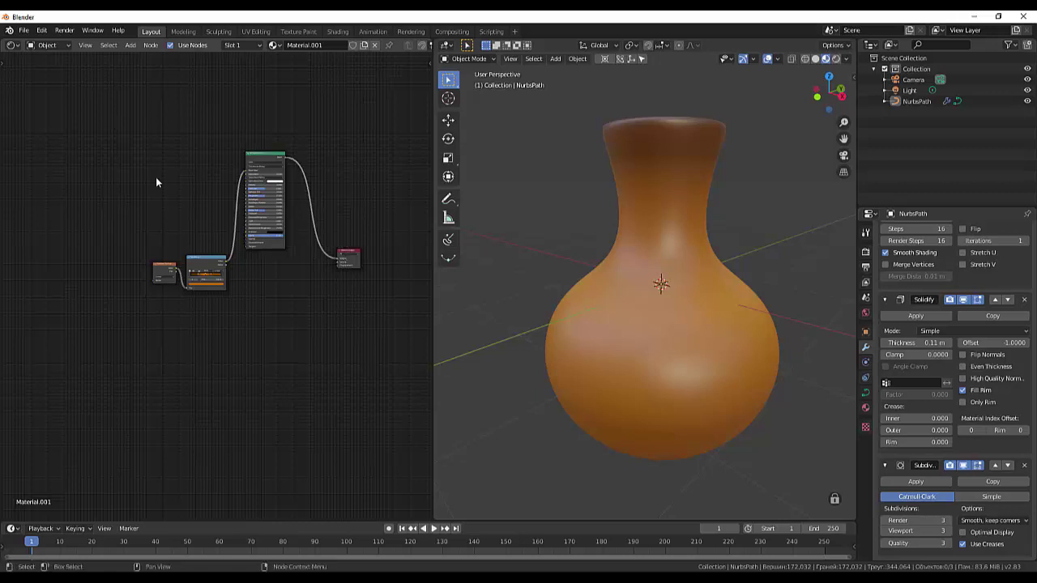
mouse_move(85, 109)
mouse_down()
mouse_move(269, 367)
mouse_move(245, 334)
mouse_up()
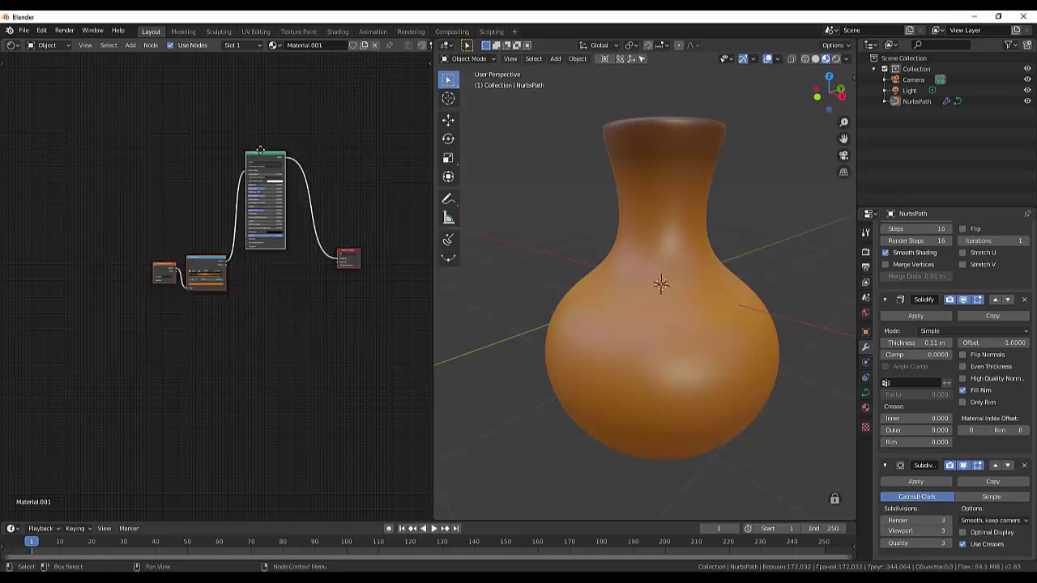
scroll(251, 290, up, 2)
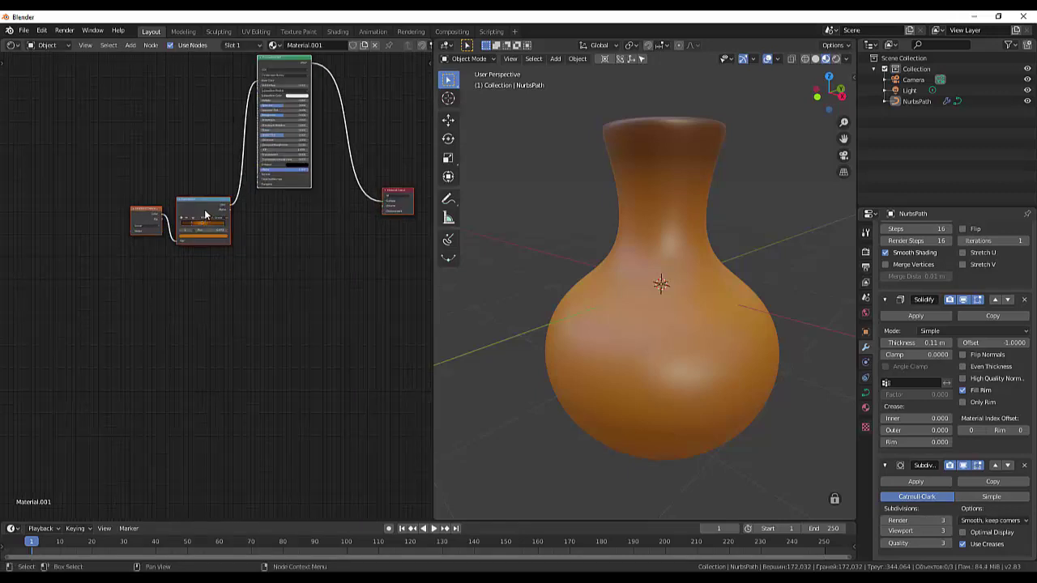
drag(206, 216, 191, 88)
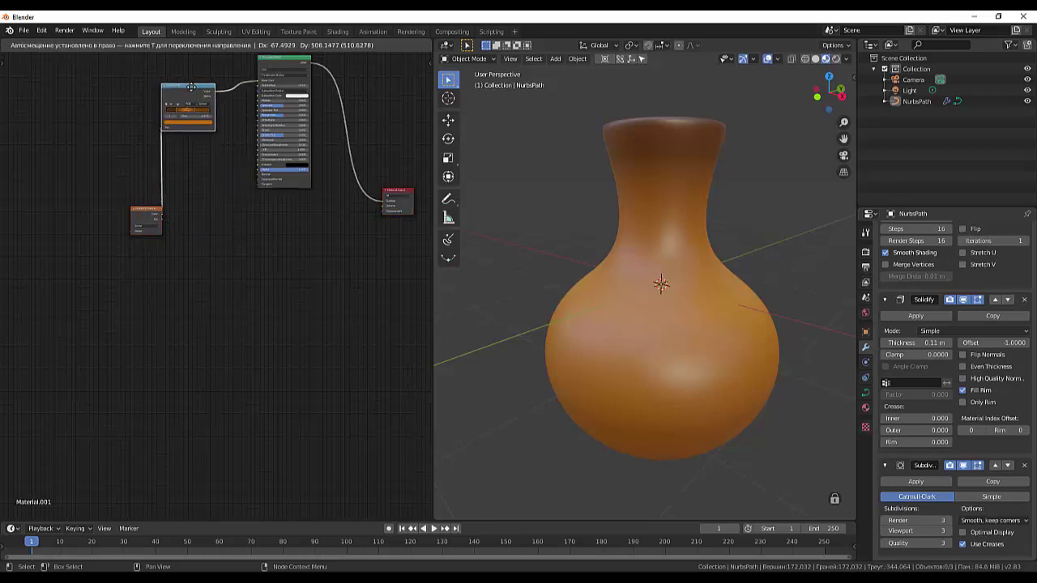
drag(142, 211, 116, 94)
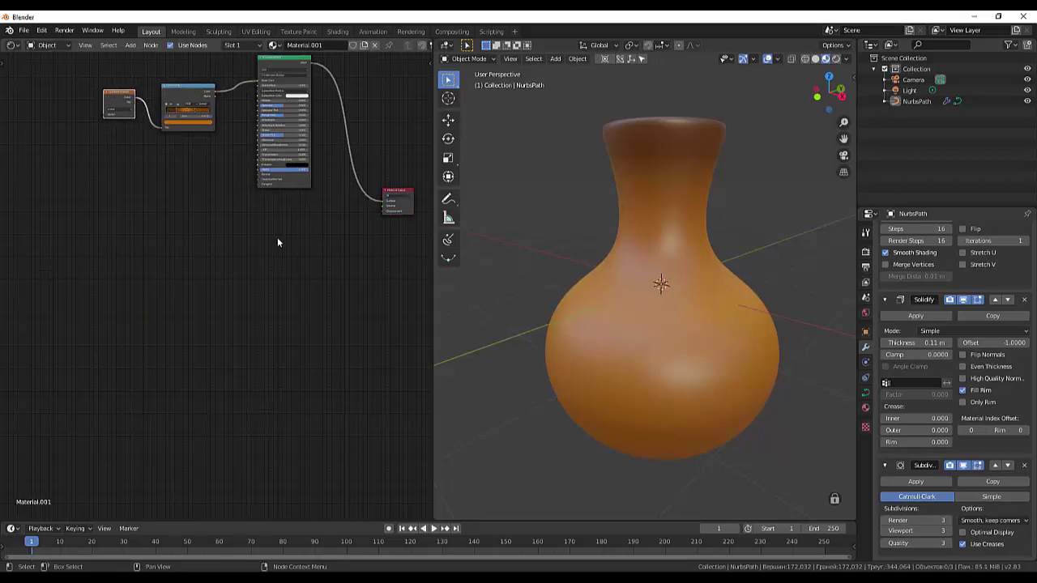
Move the Principled BSDF down and right, then frame the Gradient Texture and ColorRamp nodes
click(282, 74)
drag(286, 58, 292, 82)
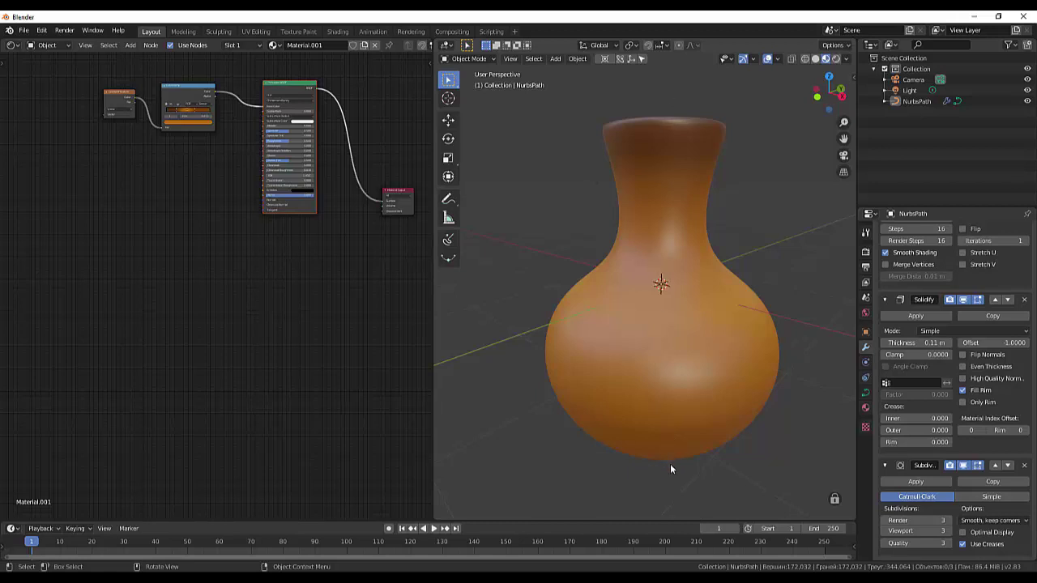
click(117, 96)
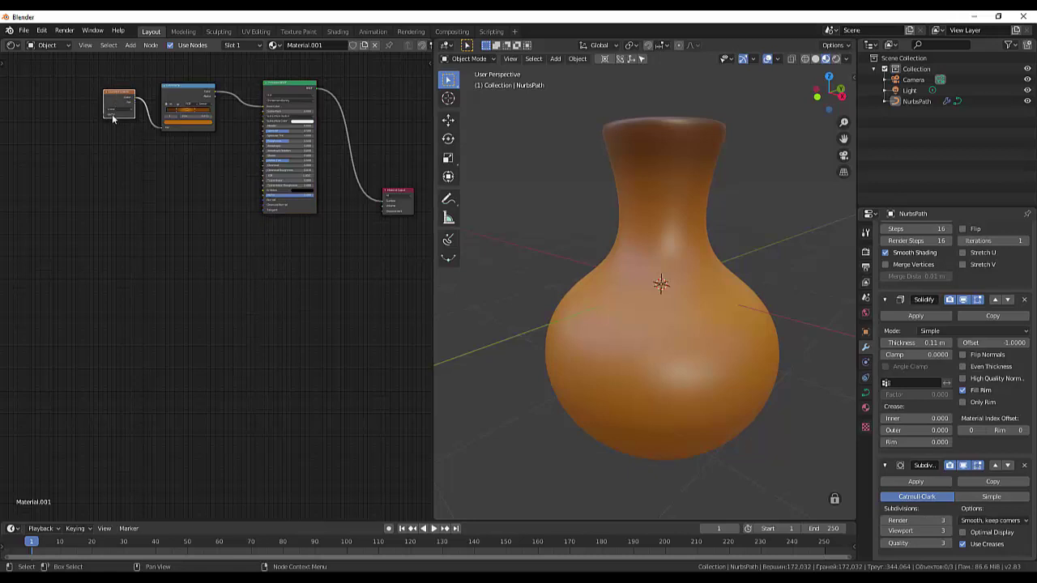
scroll(117, 95, up, 2)
scroll(176, 183, down, 3)
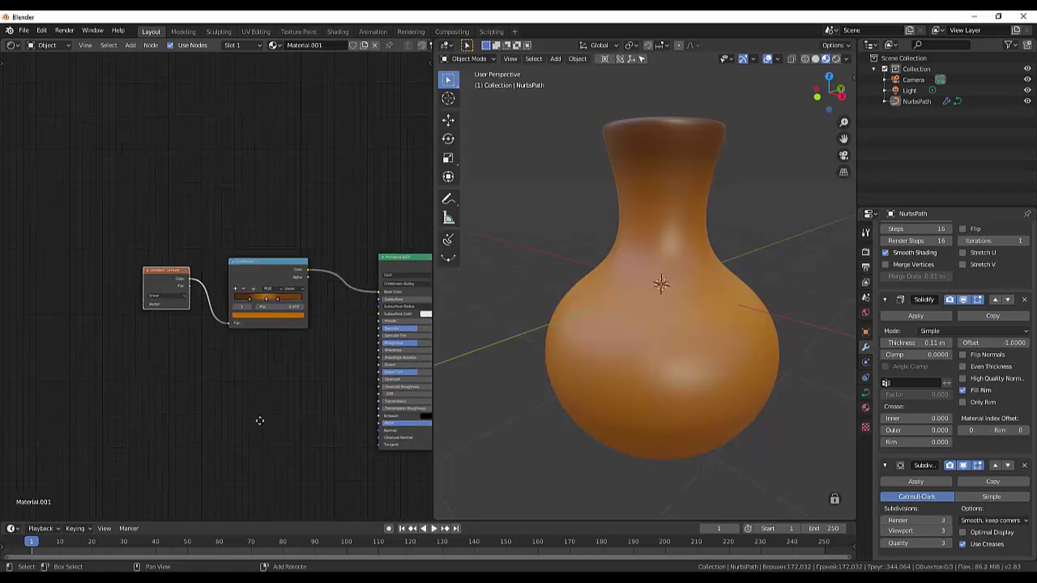
middle_drag(259, 424, 335, 354)
scroll(333, 349, up, 1)
scroll(325, 344, up, 2)
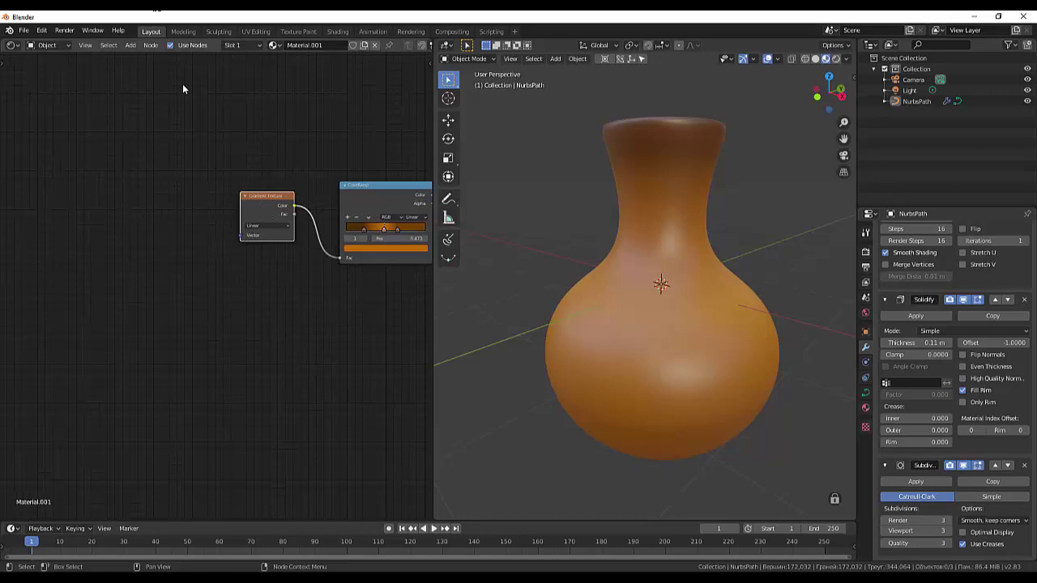
Add Texture Coordinate and Mapping nodes feeding the Gradient Texture with Node Wrangler's Ctrl+T
key(ctrl+t)
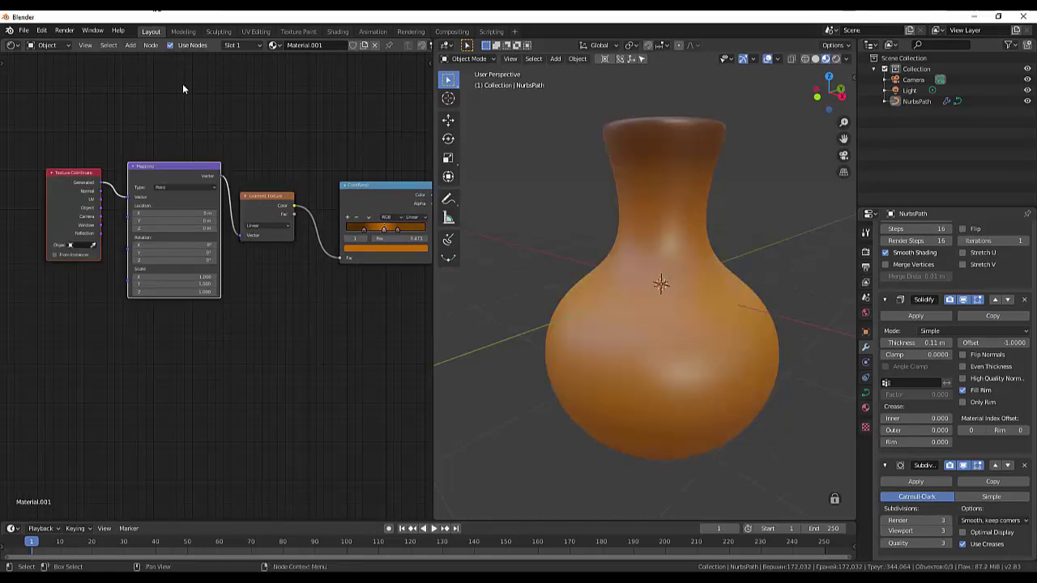
key(alt+a)
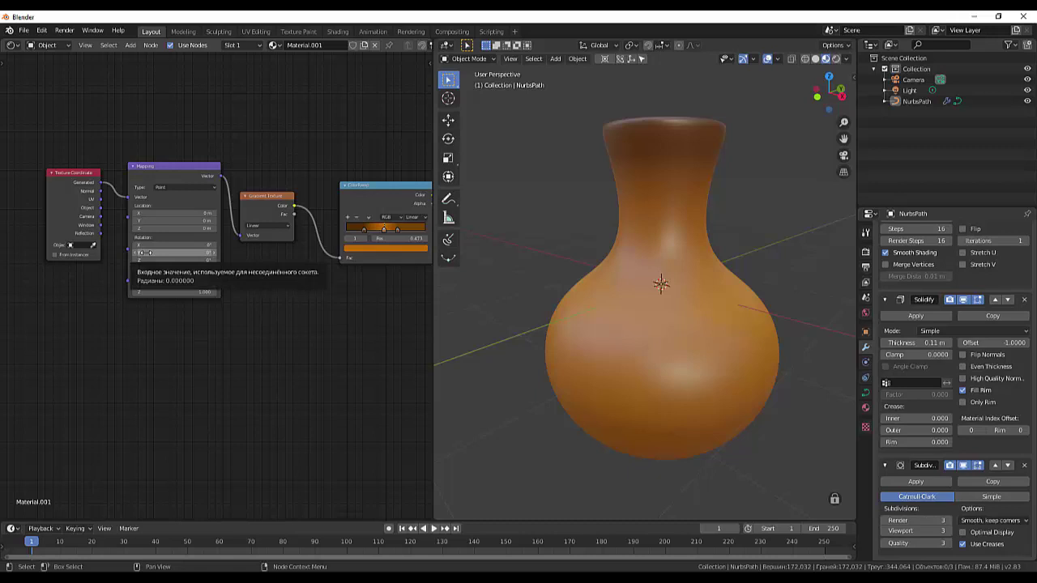
click(147, 252)
text(90)
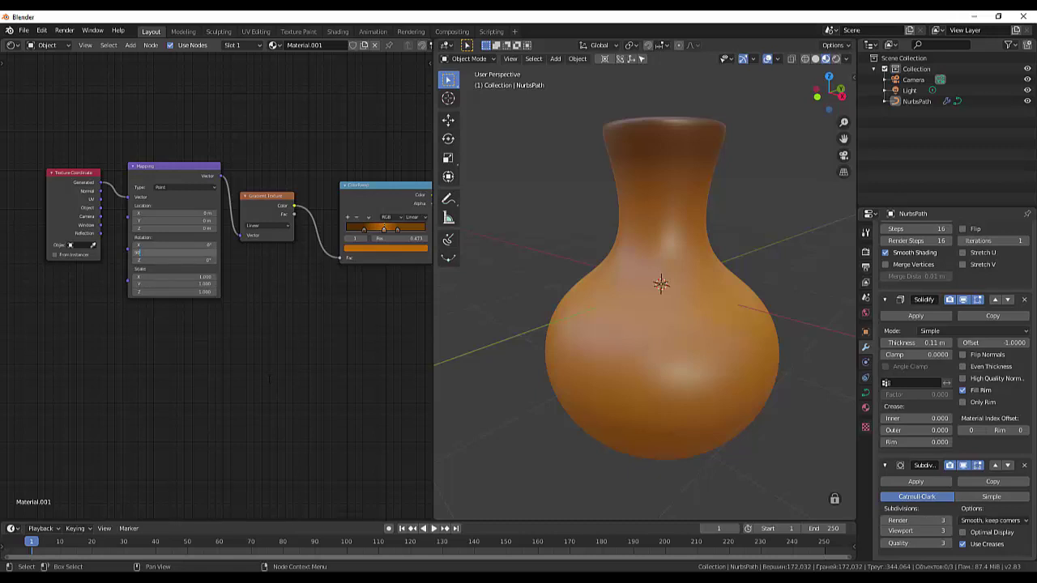
key(Return)
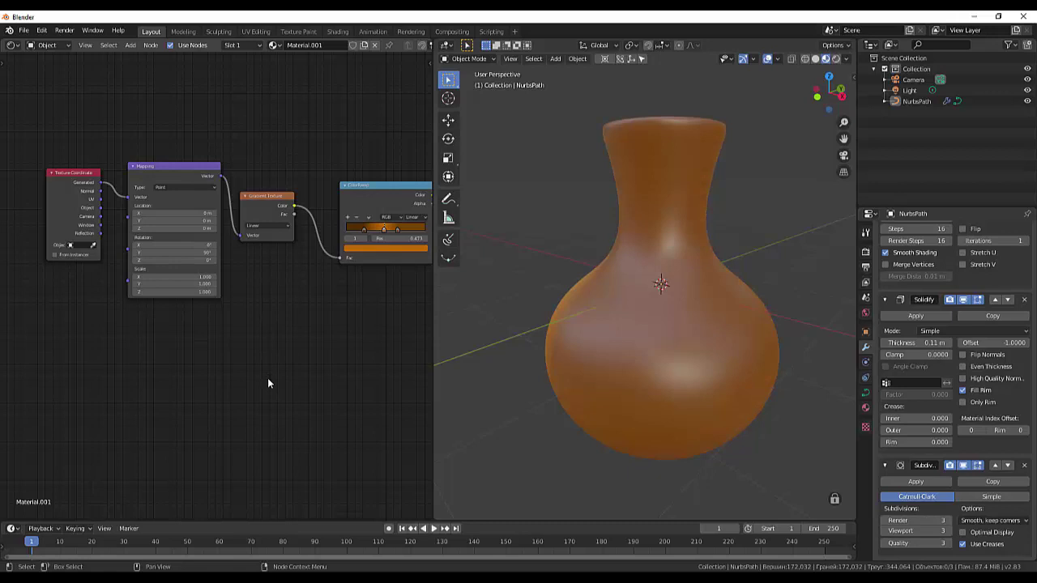
Set the Mapping node's Y rotation to 90°
mouse_move(609, 328)
middle_down()
mouse_move(723, 316)
mouse_move(780, 322)
mouse_move(655, 316)
middle_up()
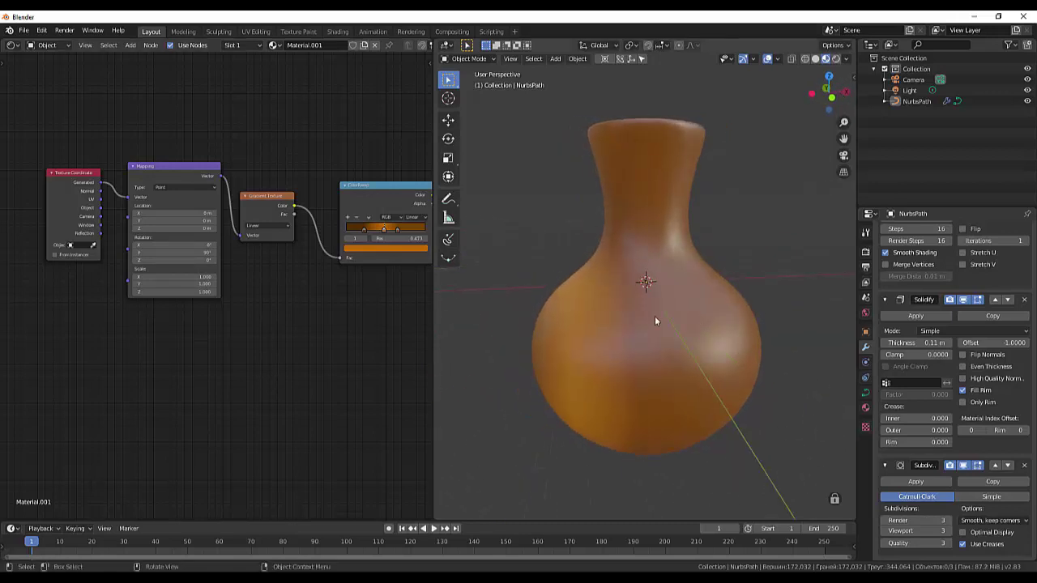
click(207, 253)
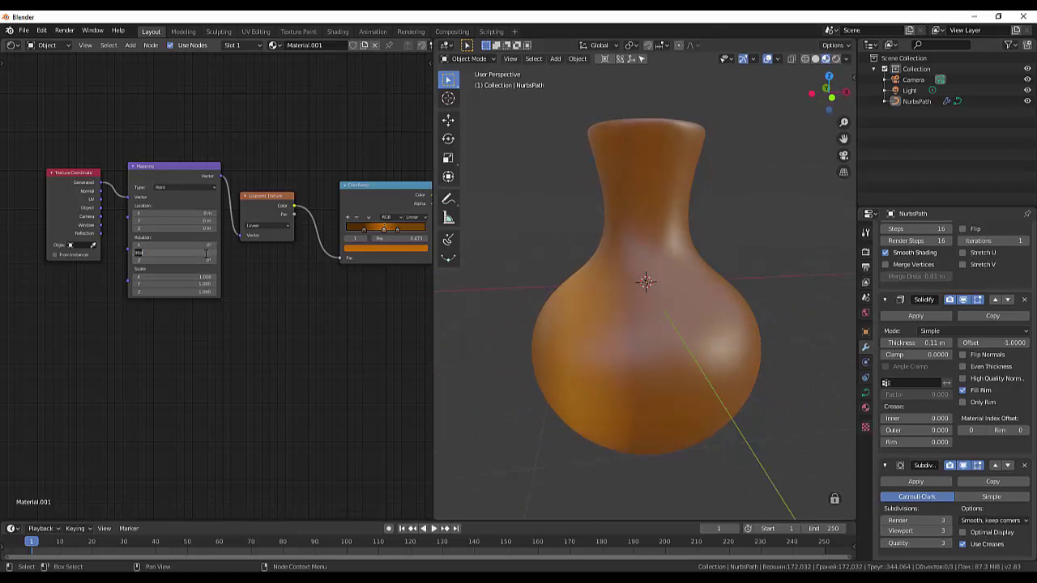
text(90)
key(Return)
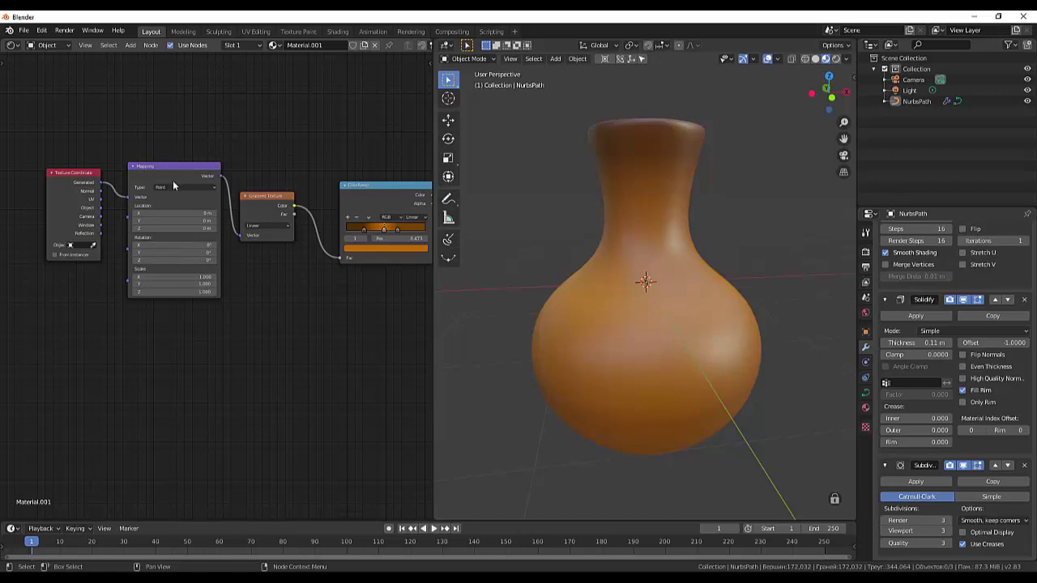
click(171, 167)
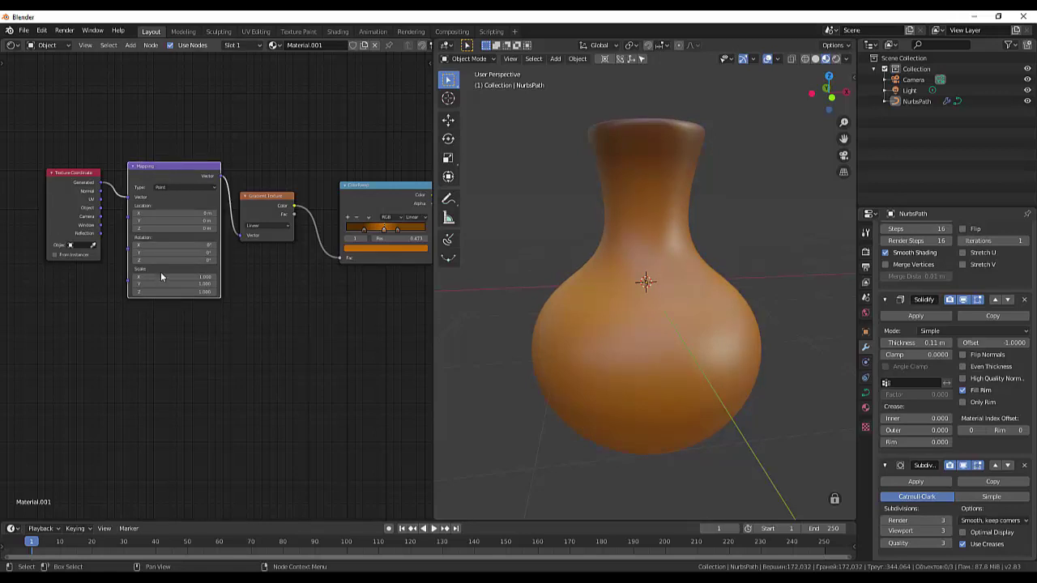
scroll(171, 283, down, 3)
Zoom and pan the node editor until the whole Principled BSDF is visible, then select it
mouse_move(273, 349)
middle_down()
mouse_move(208, 268)
mouse_move(241, 266)
middle_up()
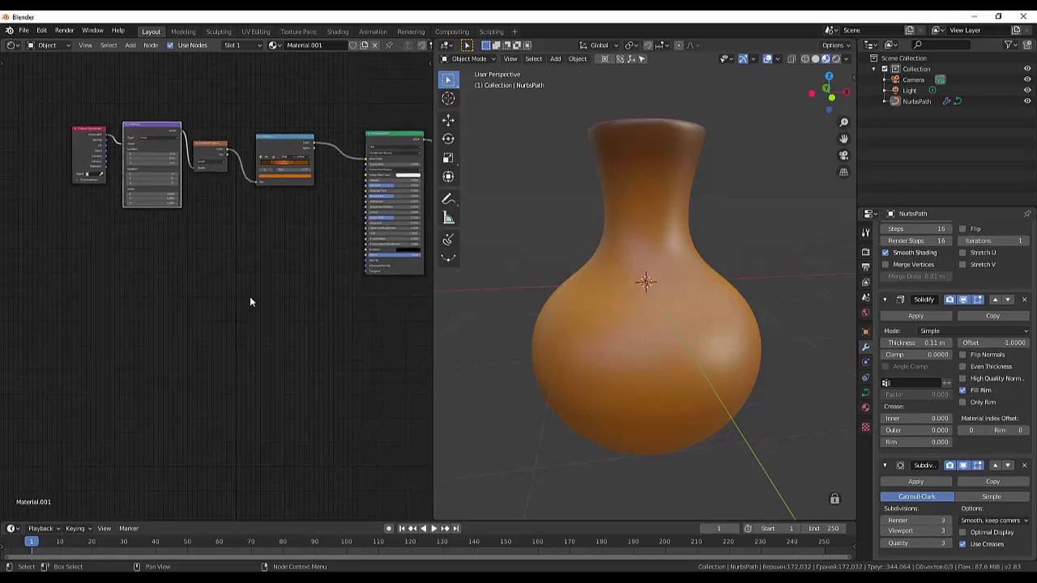
scroll(249, 296, up, 2)
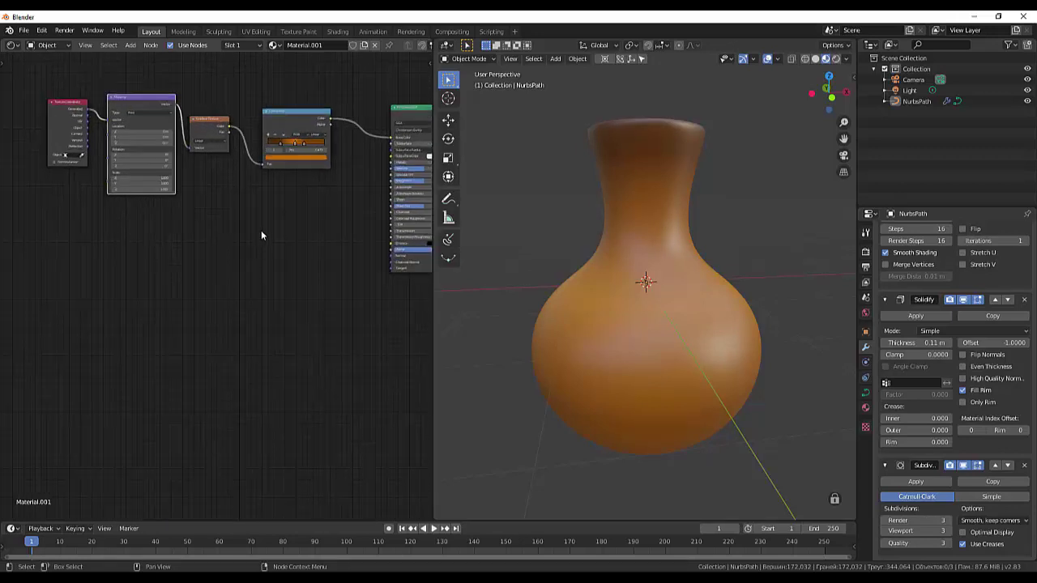
mouse_move(261, 230)
middle_down()
mouse_move(170, 251)
mouse_move(207, 256)
middle_up()
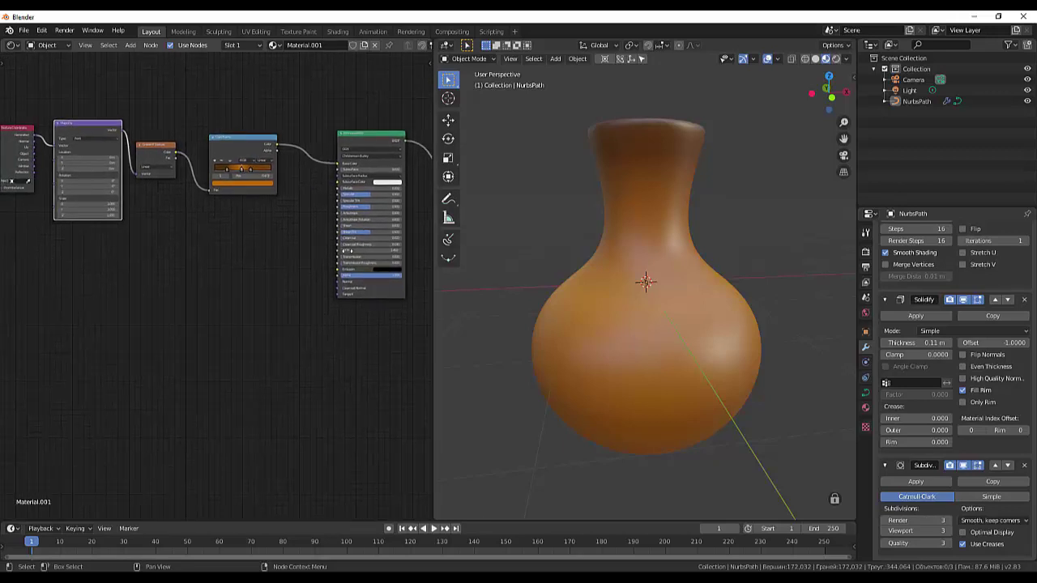
scroll(345, 240, up, 1)
scroll(345, 240, up, 1)
scroll(342, 234, up, 1)
scroll(333, 242, up, 1)
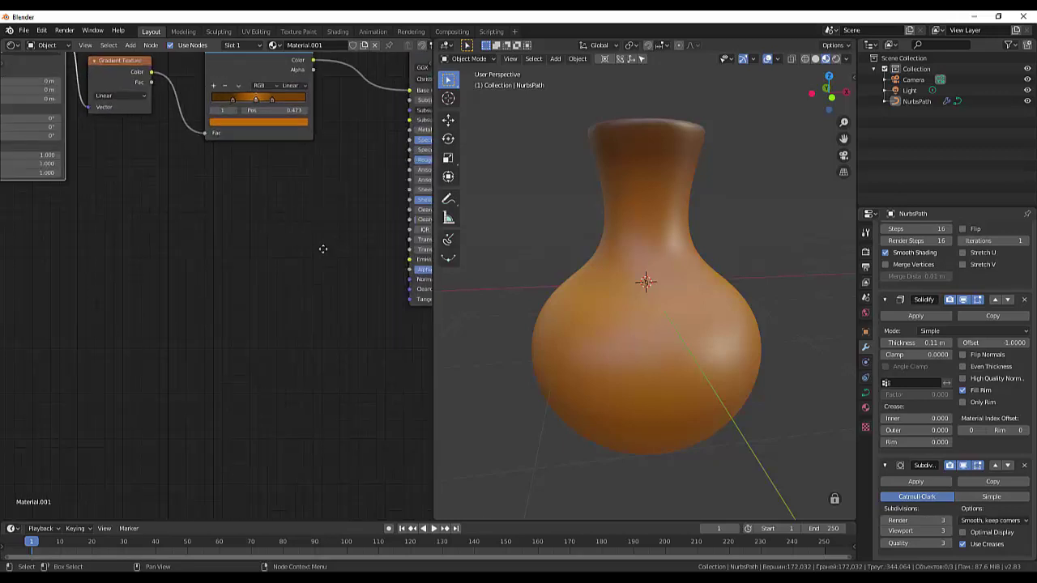
mouse_move(322, 249)
middle_down()
mouse_move(259, 268)
mouse_move(252, 256)
middle_up()
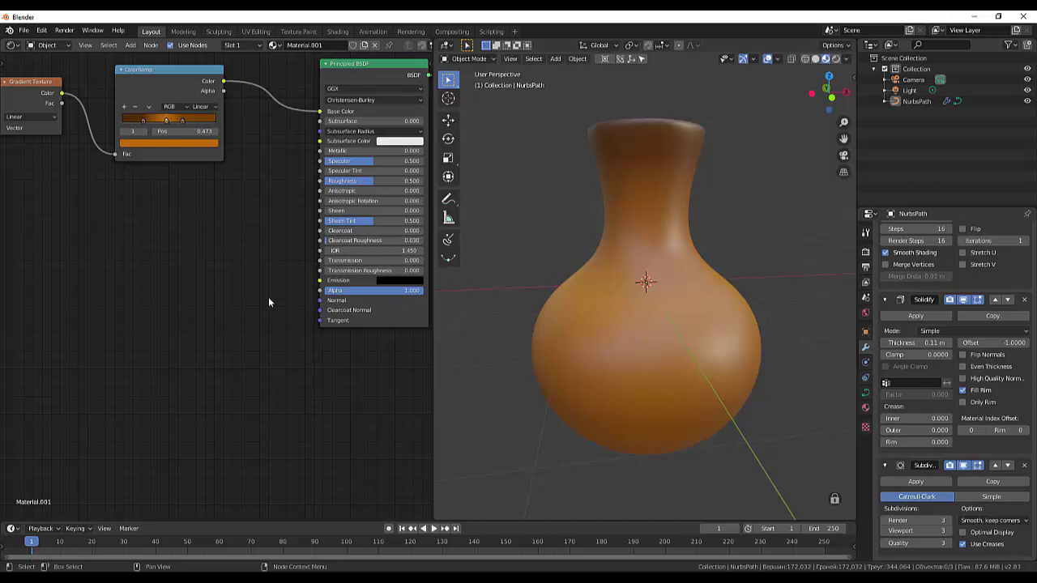
click(343, 299)
Add a Bump node left of the Principled BSDF and connect its Normal to the BSDF Normal input
key(shift+a)
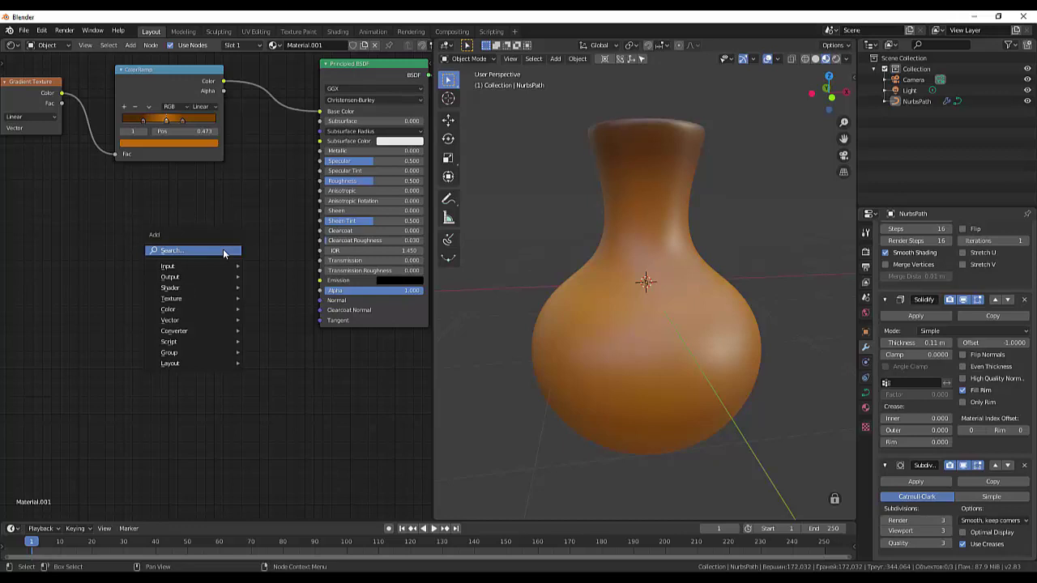
click(225, 253)
text(b)
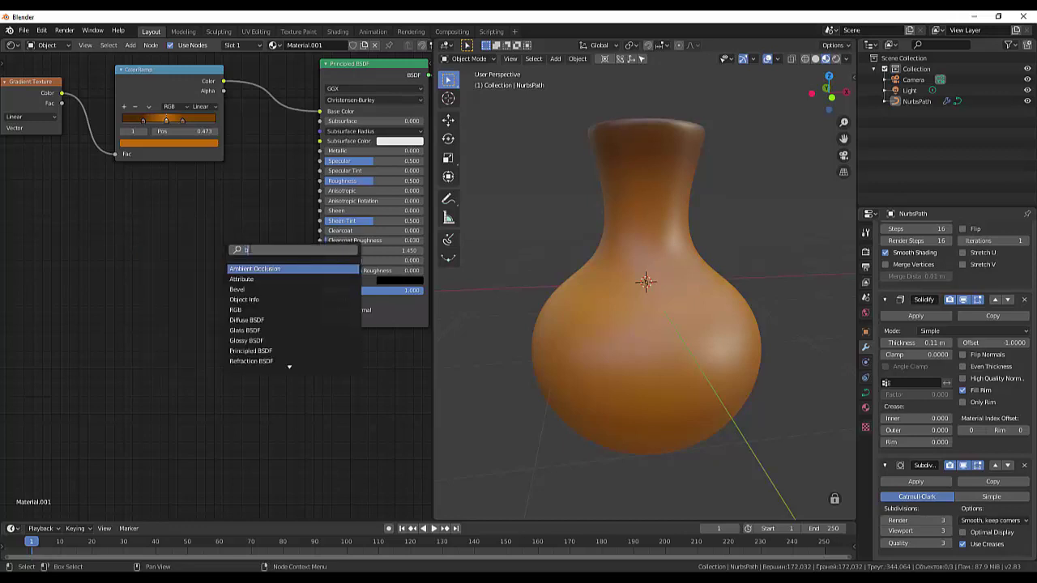
text(u)
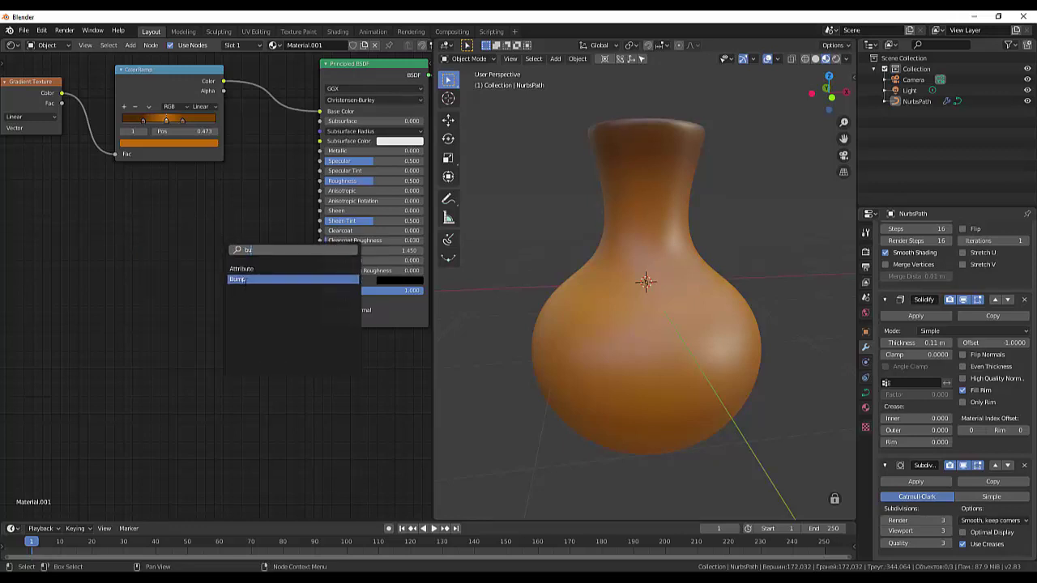
click(236, 279)
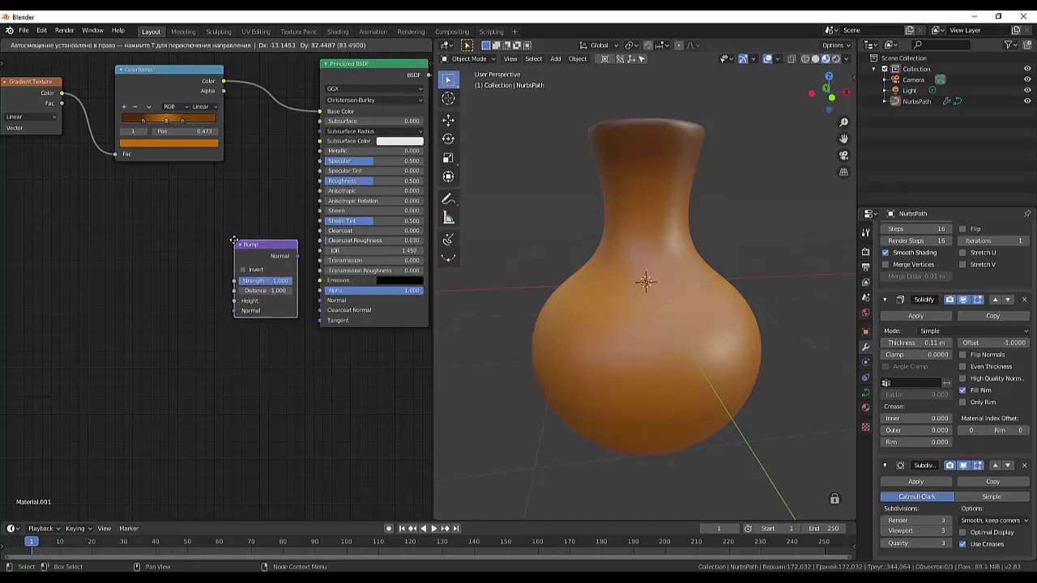
click(237, 244)
drag(296, 257, 320, 300)
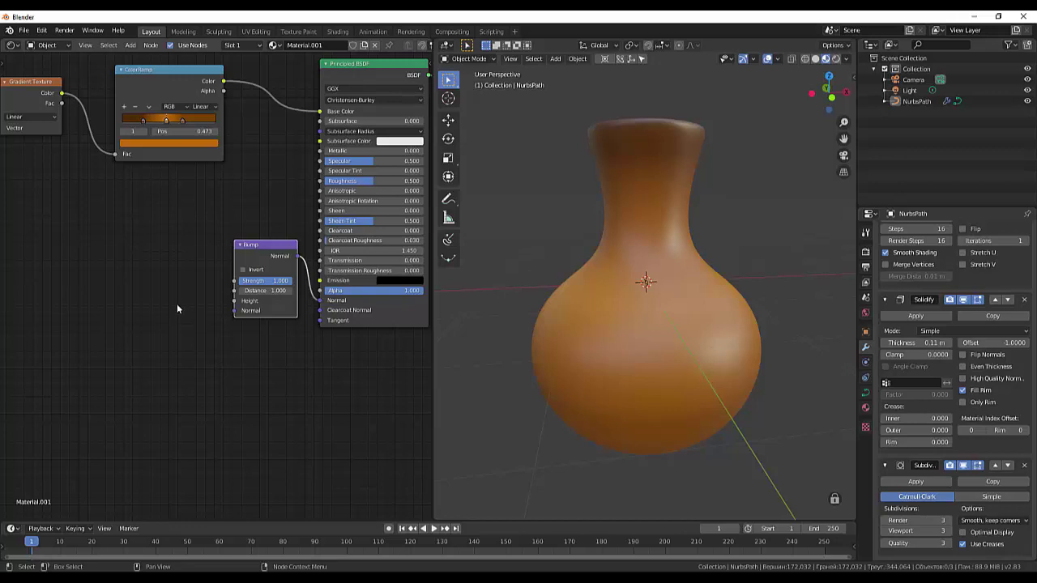
Search 'noi' to add a Noise Texture node and position it just left of the Bump node
key(shift+a)
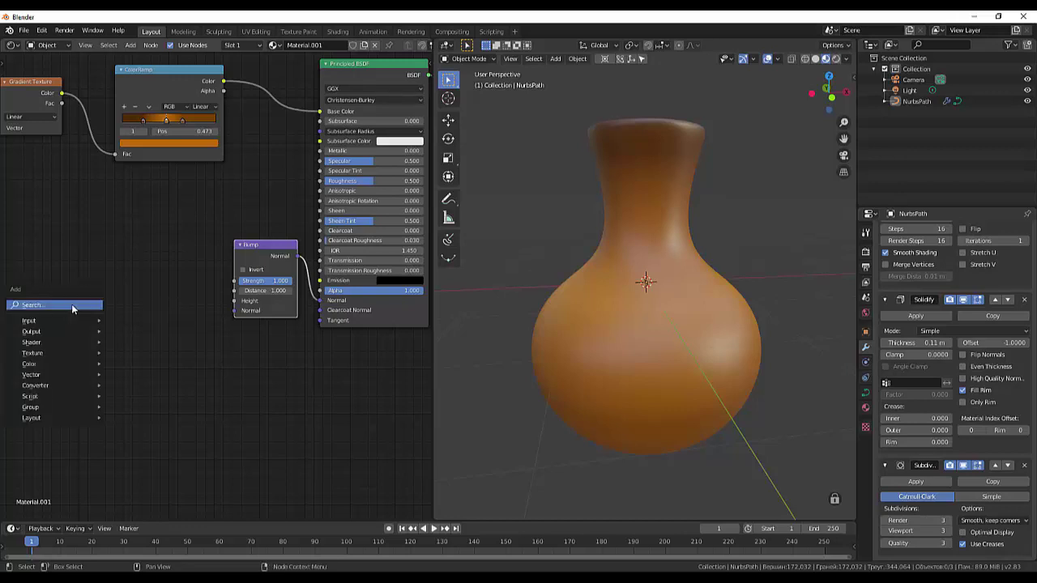
click(71, 304)
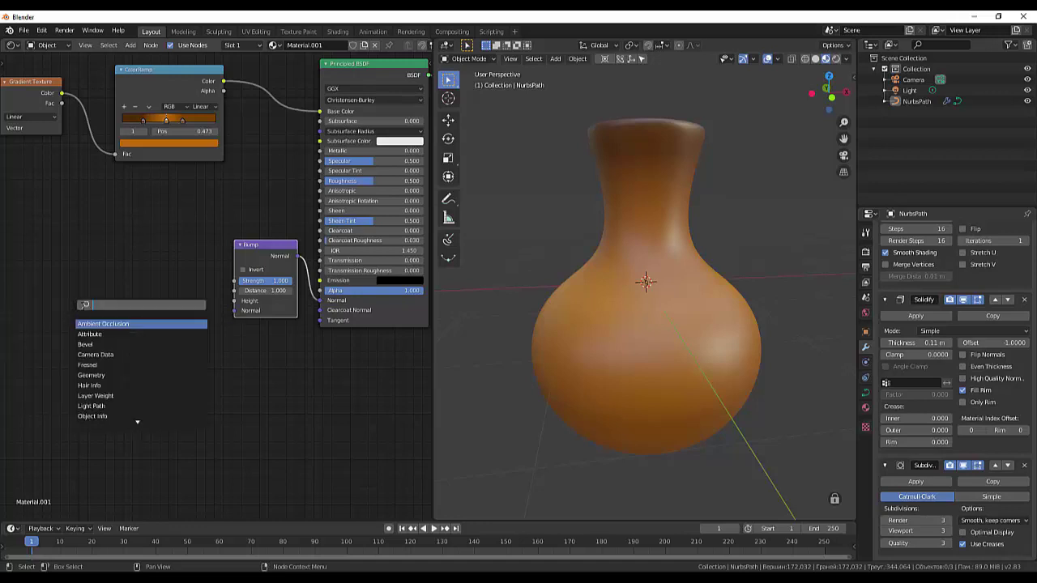
text(n)
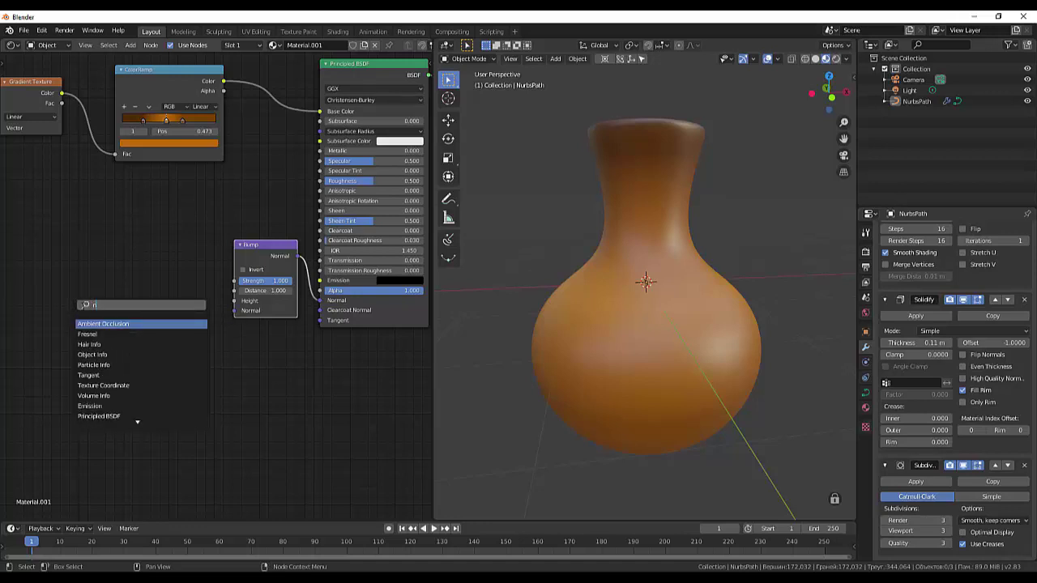
text(o)
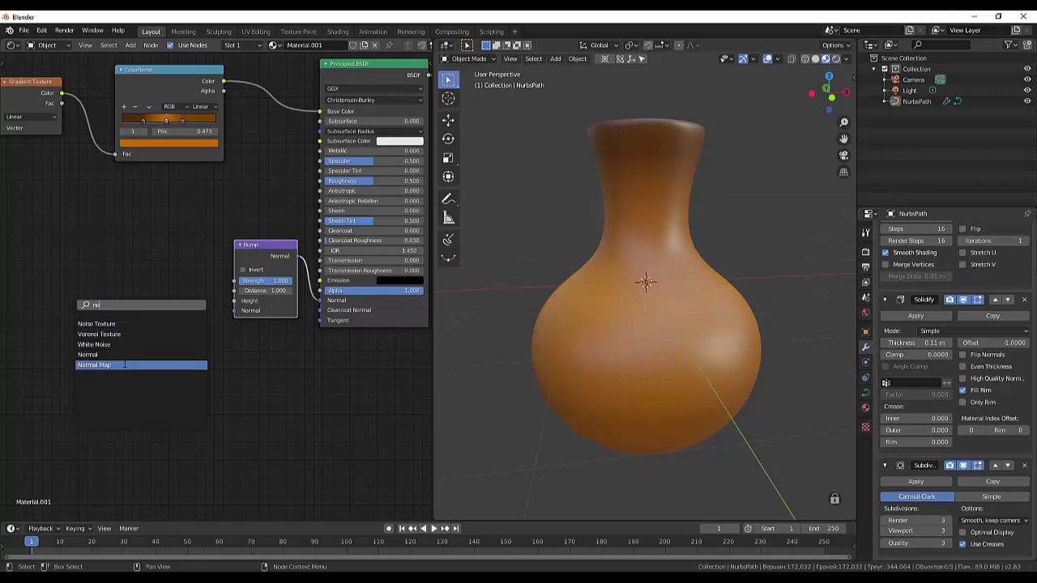
text(i)
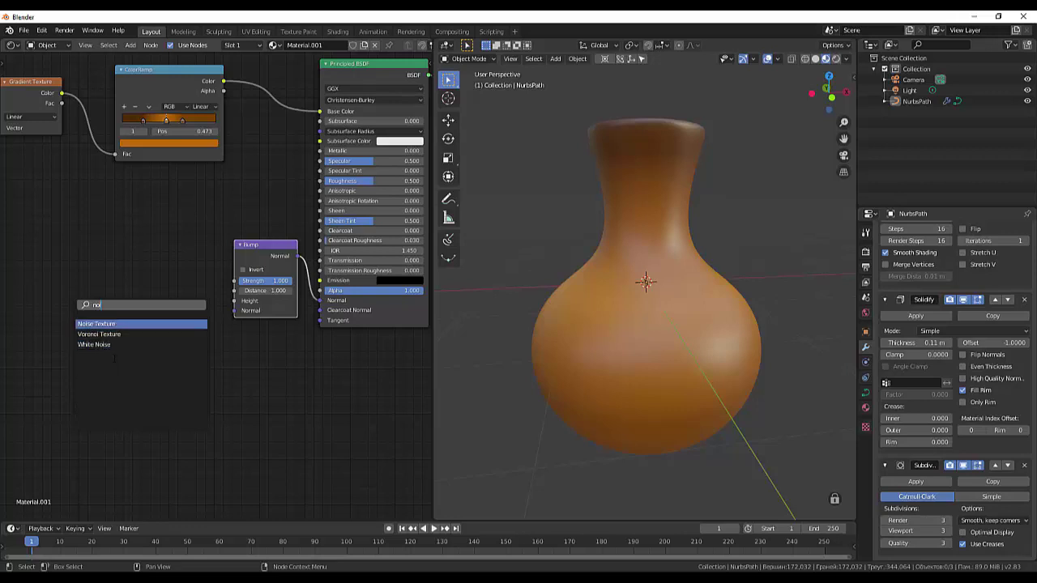
click(110, 324)
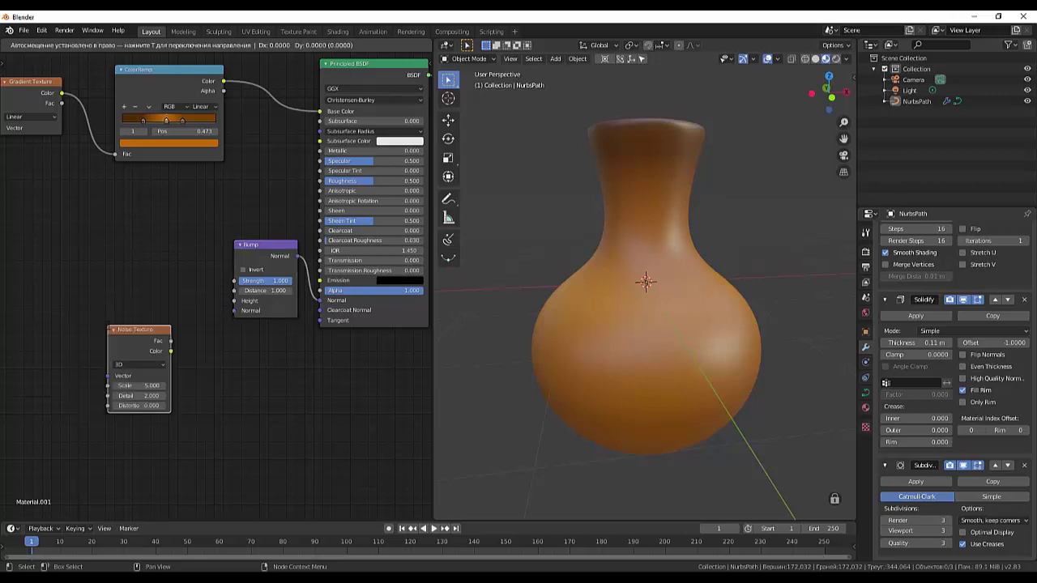
click(127, 282)
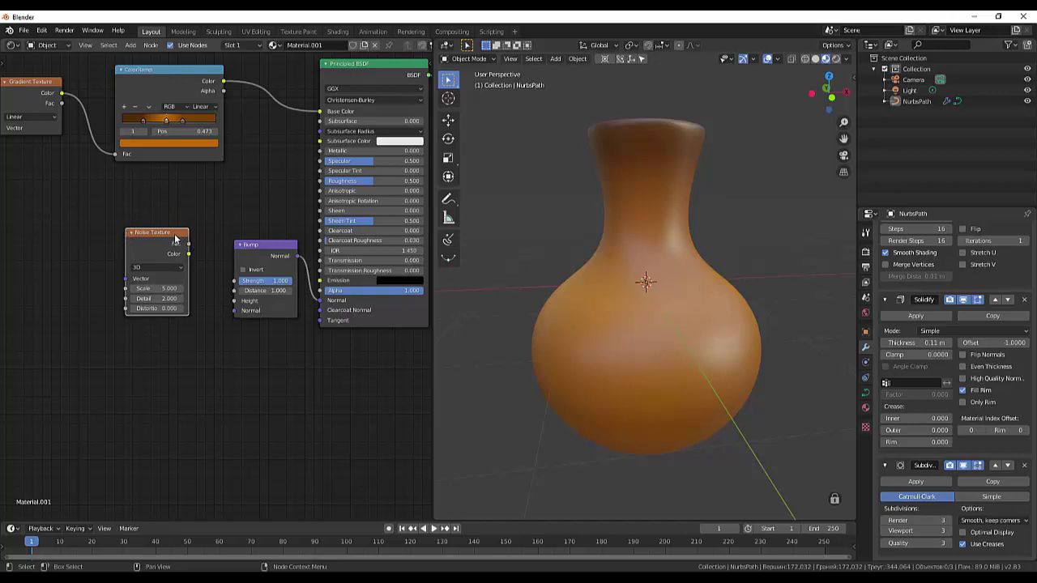
drag(177, 236, 189, 249)
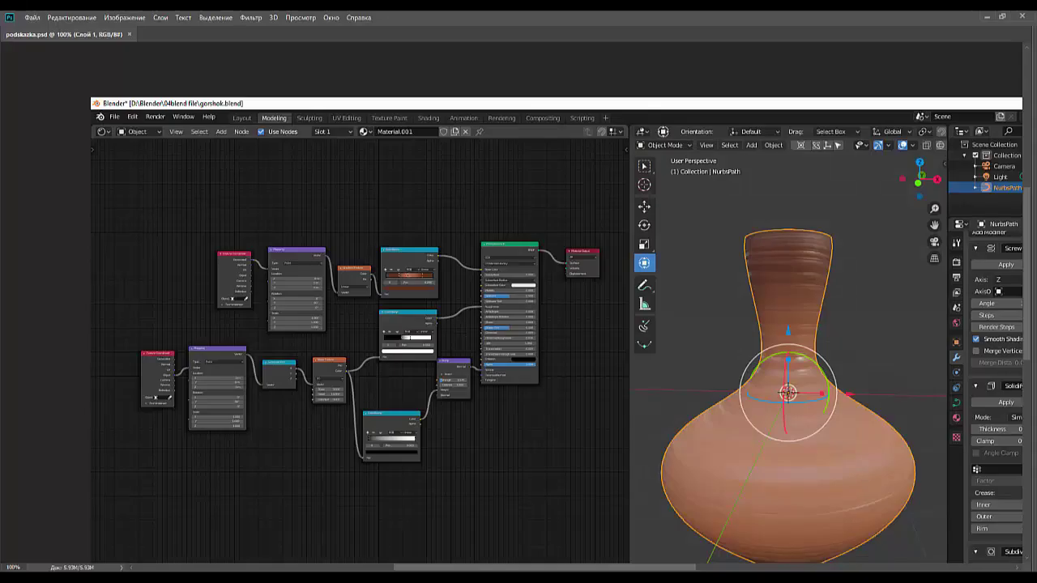
Zoom into the Photoshop reference around the Bump nodes, then return to Blender
scroll(401, 450, up, 2)
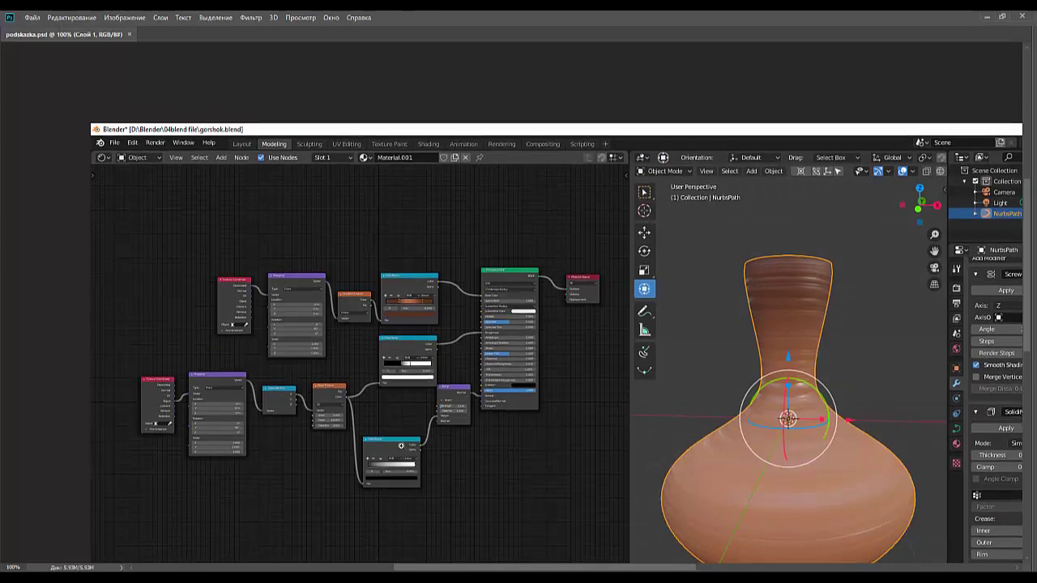
scroll(400, 445, down, 2)
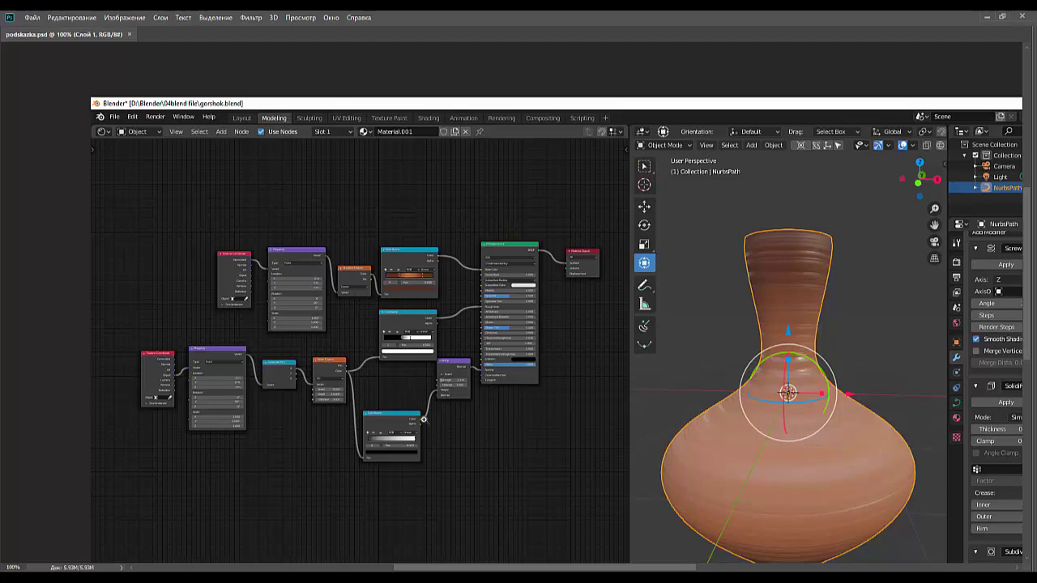
click(428, 390)
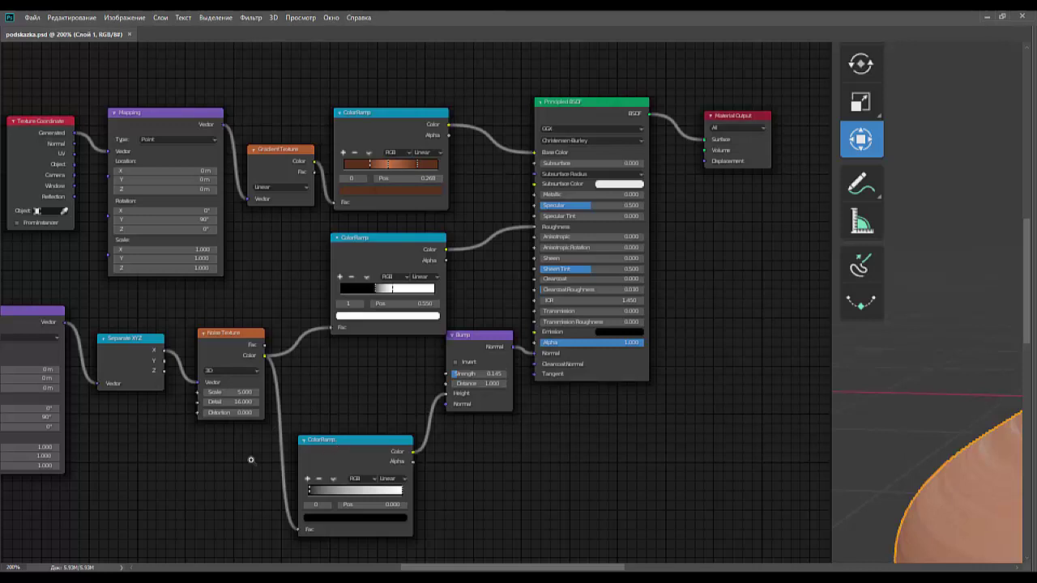
key(alt+Tab)
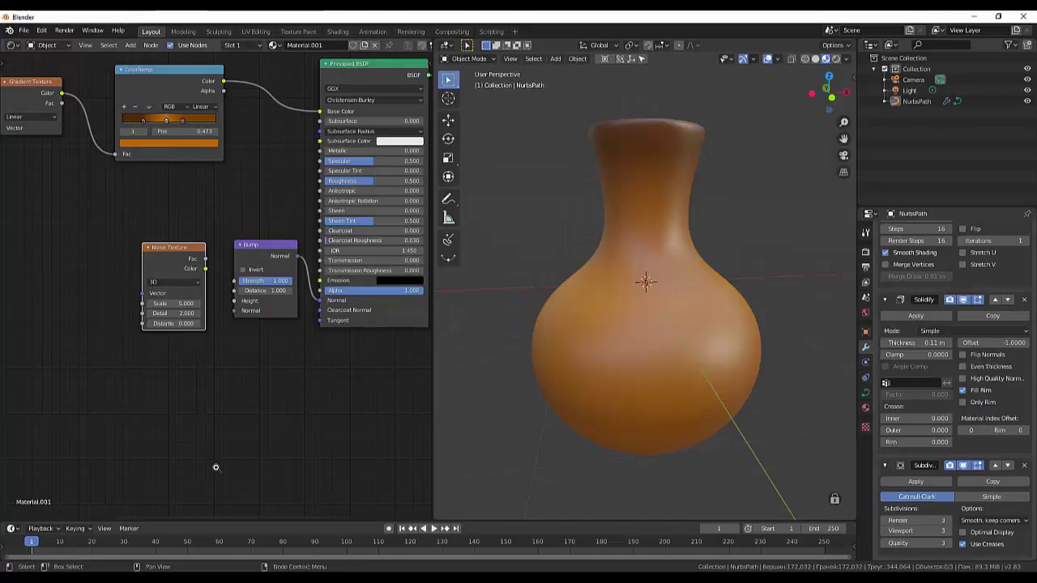
Move the Noise Texture left and add a ColorRamp below it via the 'co' search
drag(175, 247, 89, 247)
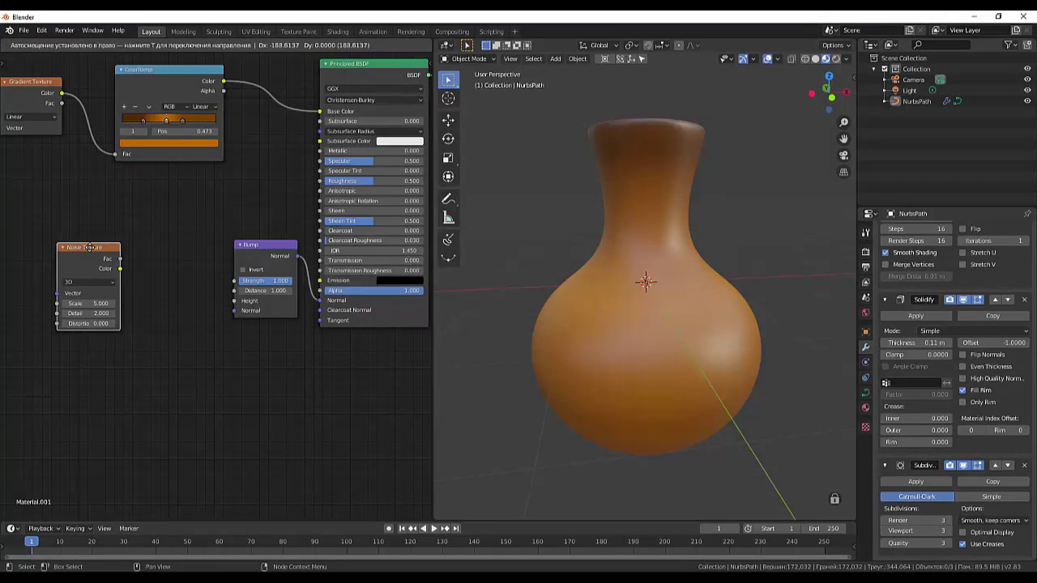
key(shift+a)
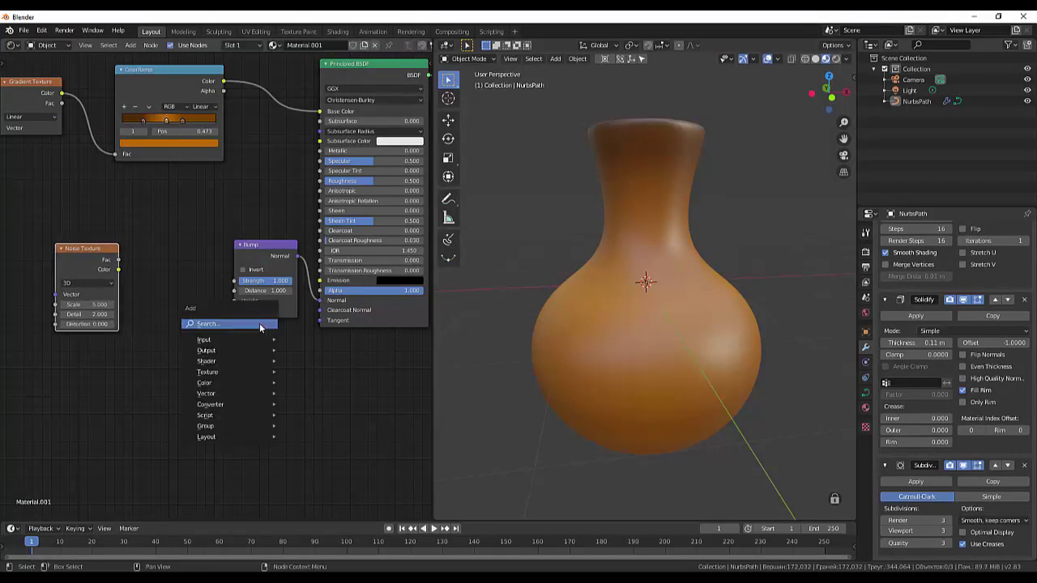
click(260, 323)
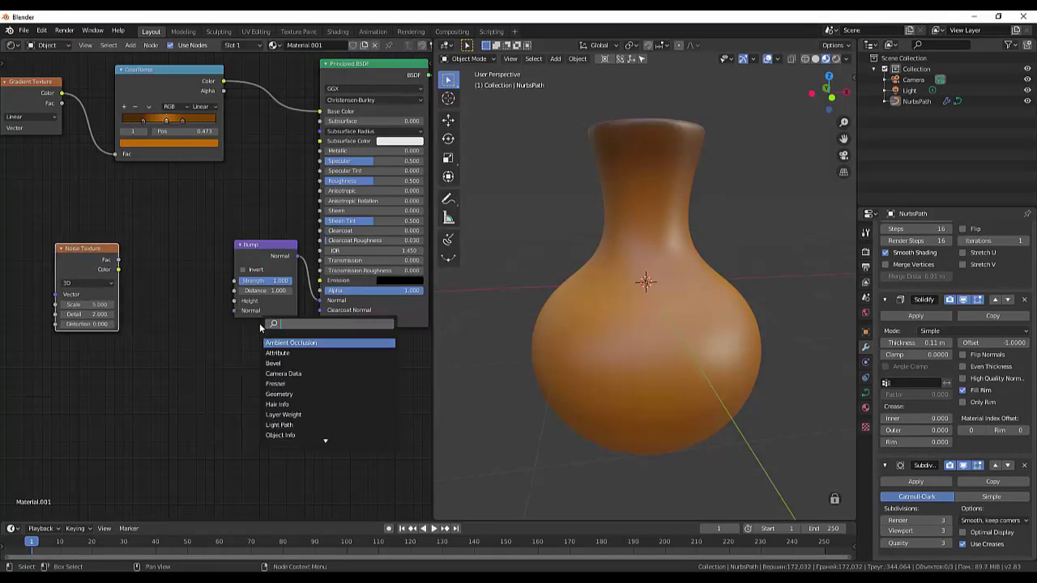
text(co)
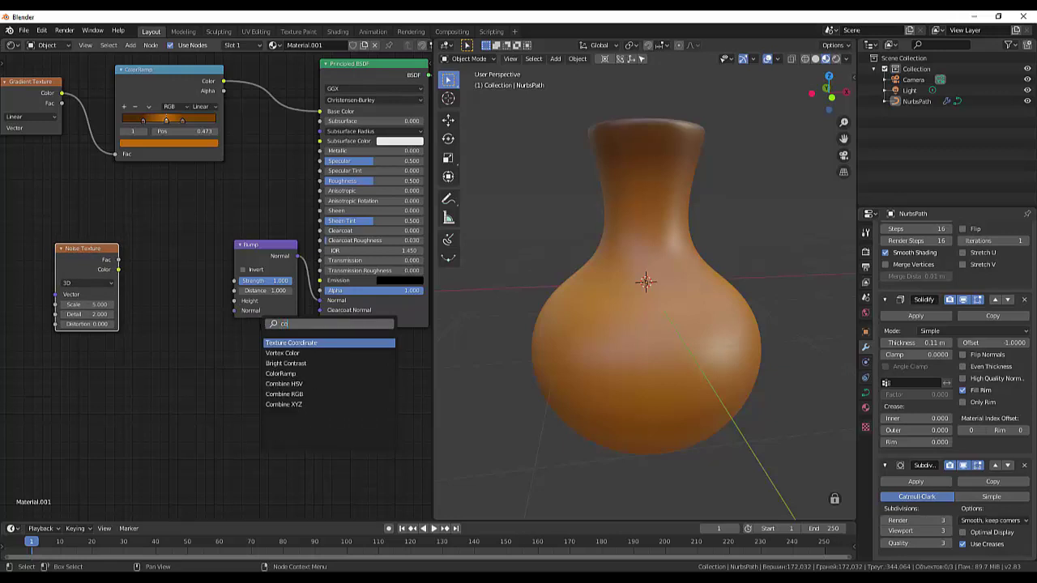
key(Down)
click(310, 372)
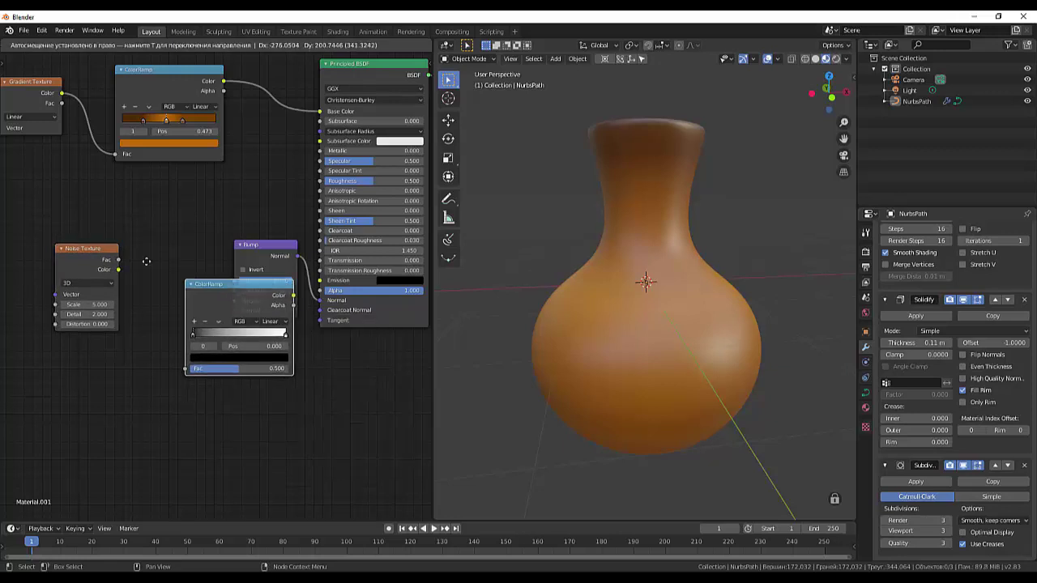
click(121, 350)
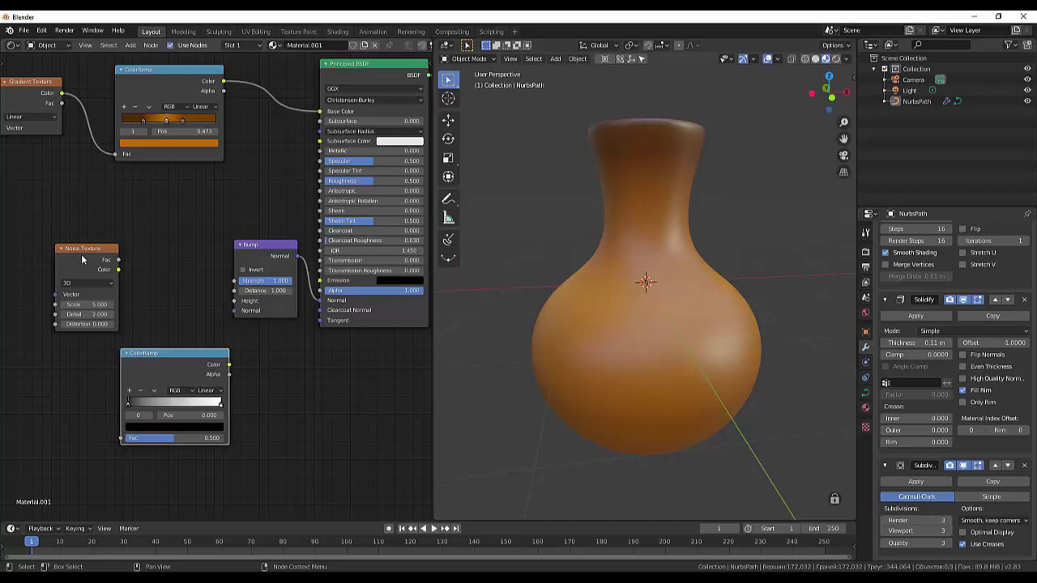
Arrange the Noise, ColorRamp and Bump nodes and wire the ColorRamp Color into Bump Height
drag(84, 258, 63, 261)
drag(258, 247, 265, 363)
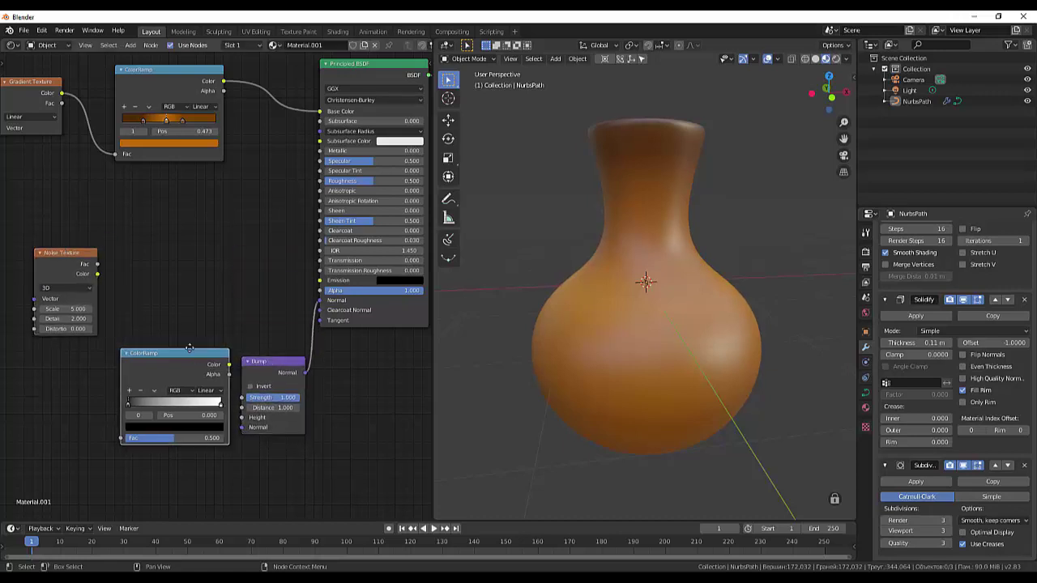
drag(178, 354, 168, 321)
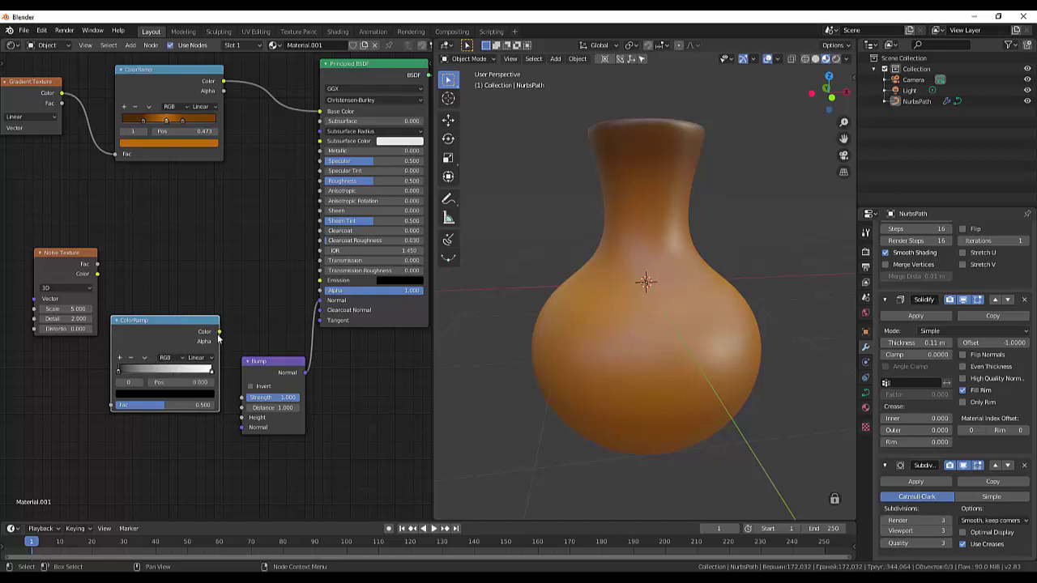
mouse_move(219, 333)
mouse_down()
mouse_move(225, 393)
mouse_move(241, 417)
mouse_up()
Move the Noise Texture lower left, try a noise Scale of 1, then undo it
click(61, 253)
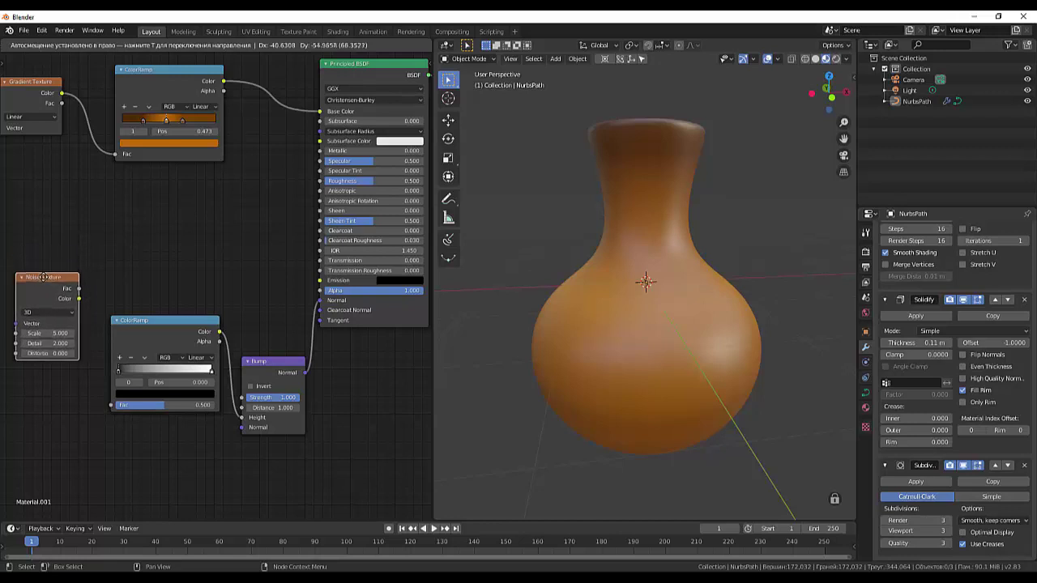
mouse_move(62, 254)
mouse_down()
mouse_move(45, 282)
mouse_move(111, 405)
mouse_up()
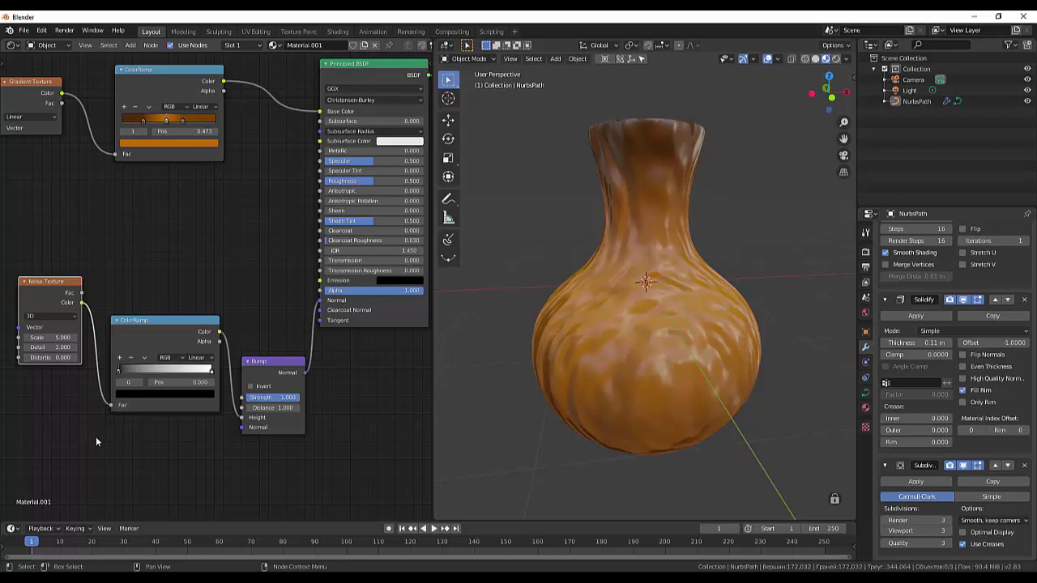
scroll(108, 391, down, 2)
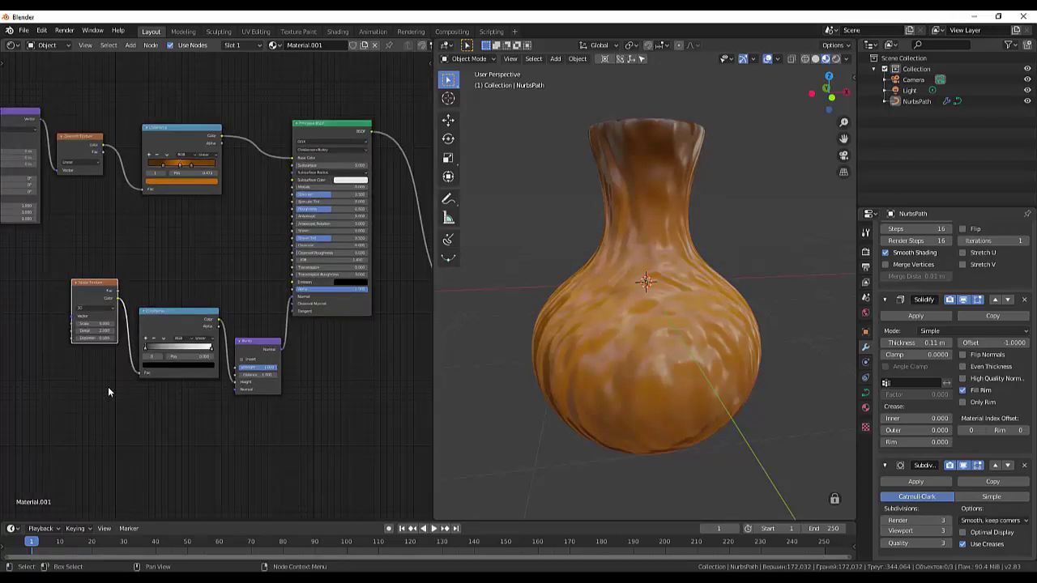
drag(94, 323, 81, 323)
key(ctrl+z)
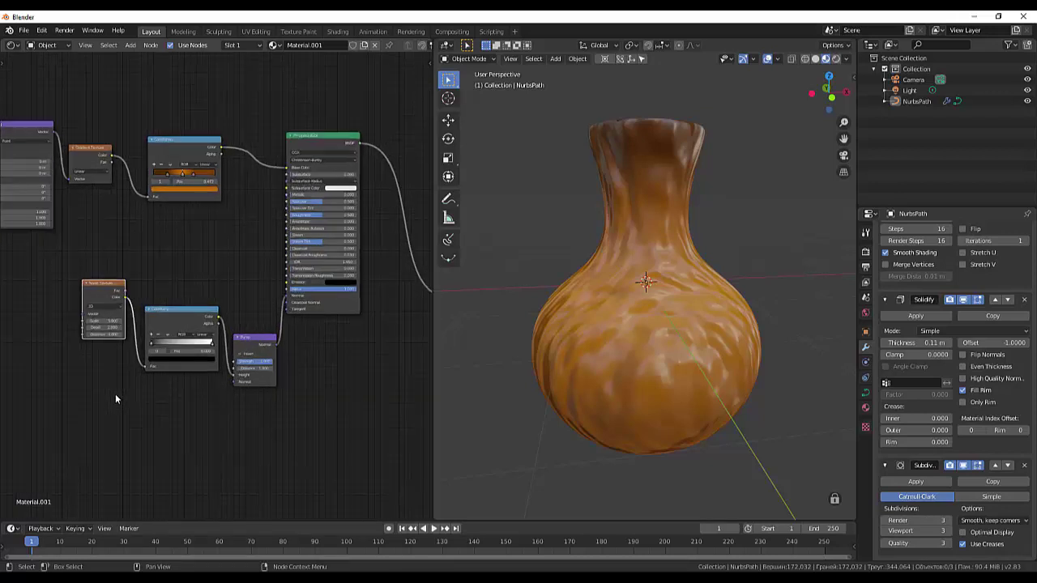
middle_drag(115, 393, 237, 374)
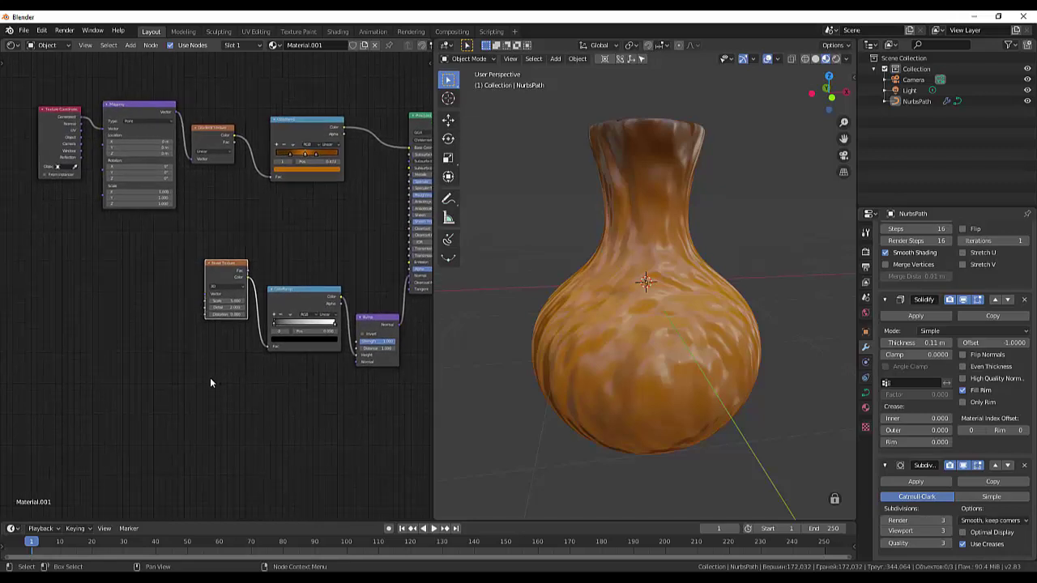
In Photoshop, scroll the reference to its Separate XYZ, Mapping and Texture Coordinate nodes
key(alt+Tab)
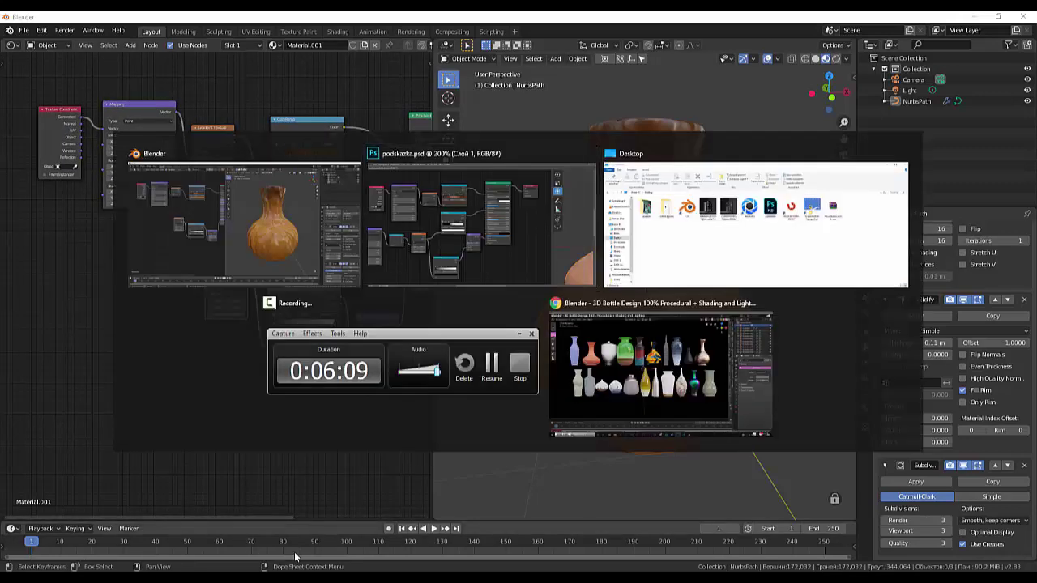
scroll(148, 430, down, 2)
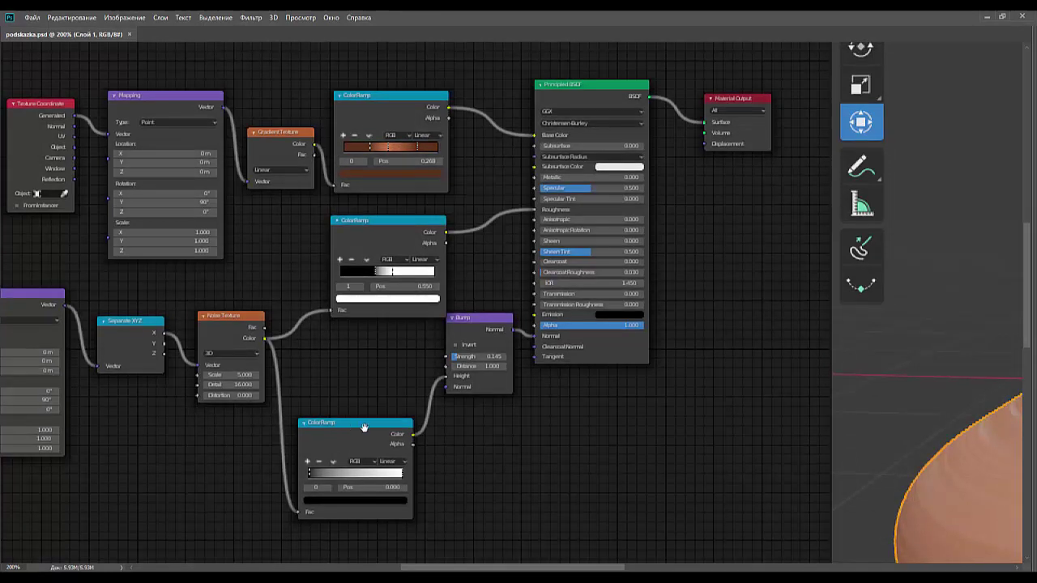
scroll(538, 384, down, 1)
scroll(512, 396, down, 1)
scroll(511, 398, down, 1)
scroll(507, 406, down, 1)
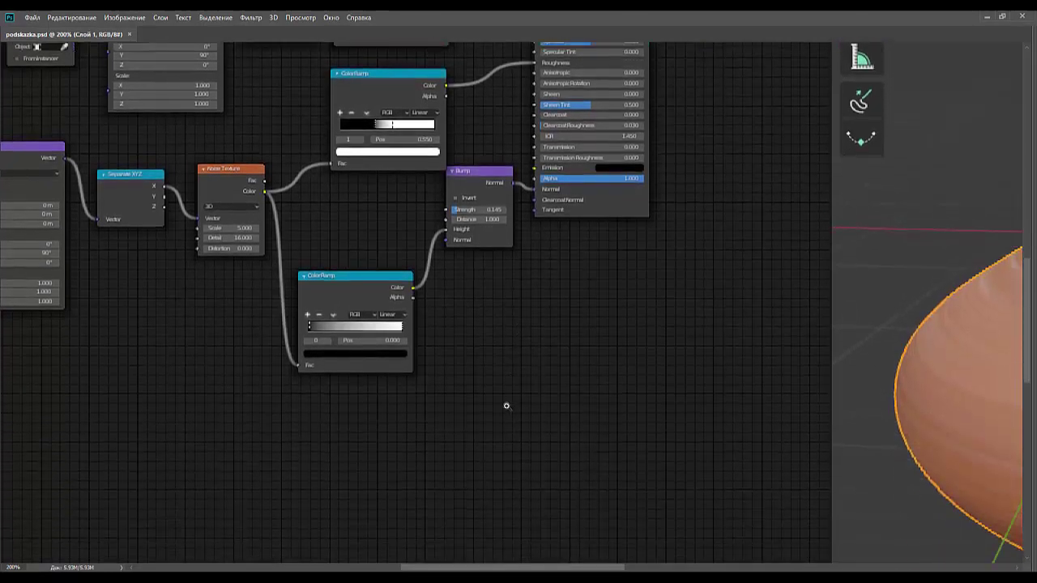
drag(464, 569, 399, 569)
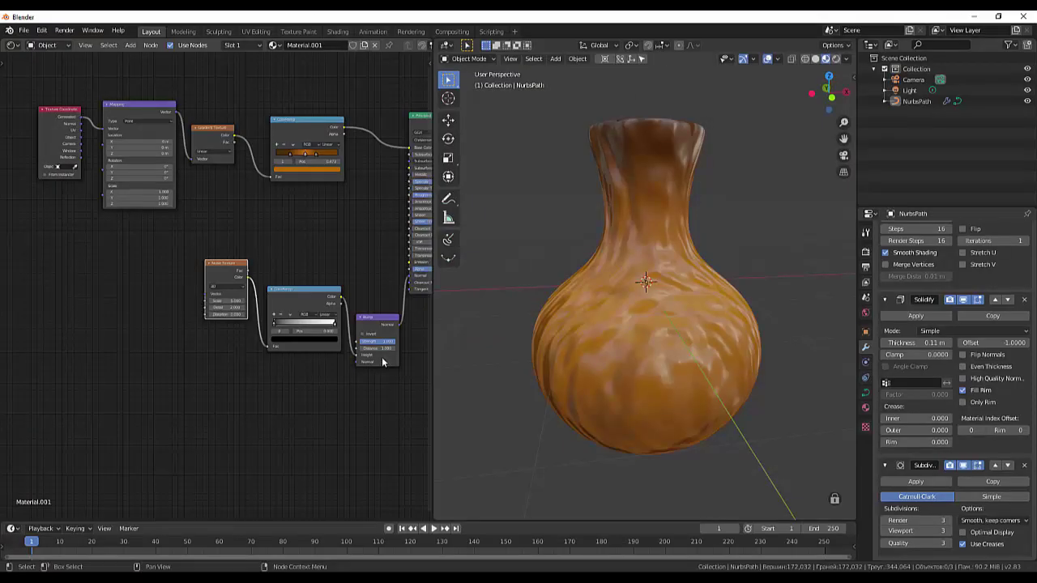
Add a Separate XYZ node left of the Noise Texture and link its output toward the noise
key(shift+a)
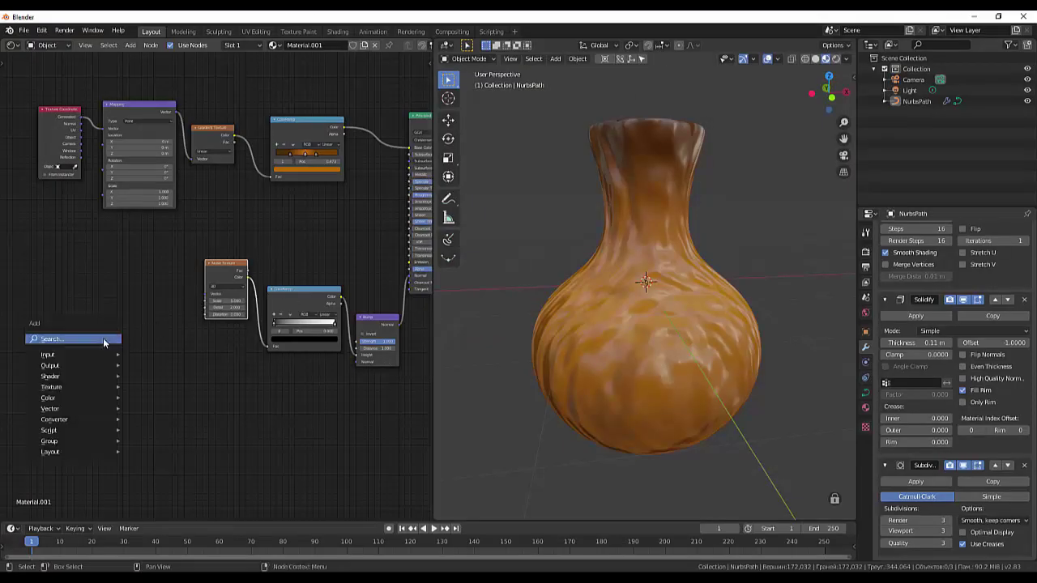
click(104, 339)
text(se)
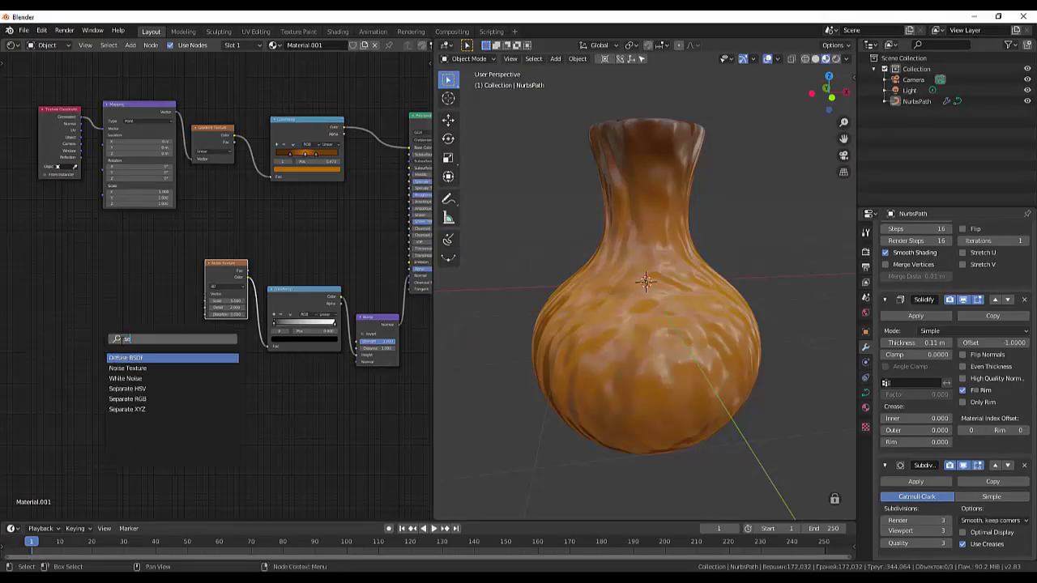
text(p)
key(Up)
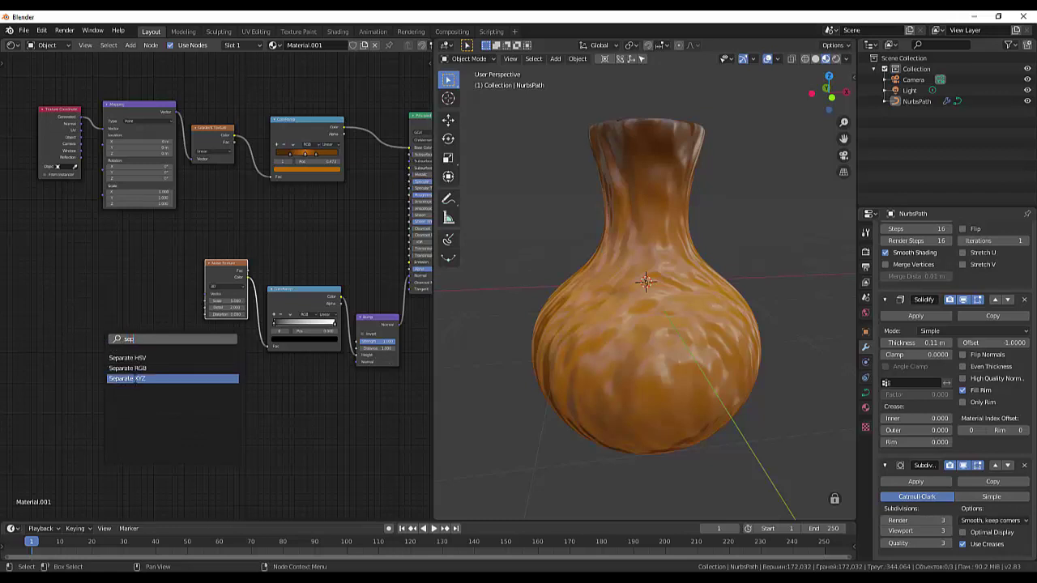
key(Up)
key(Up)
key(Down)
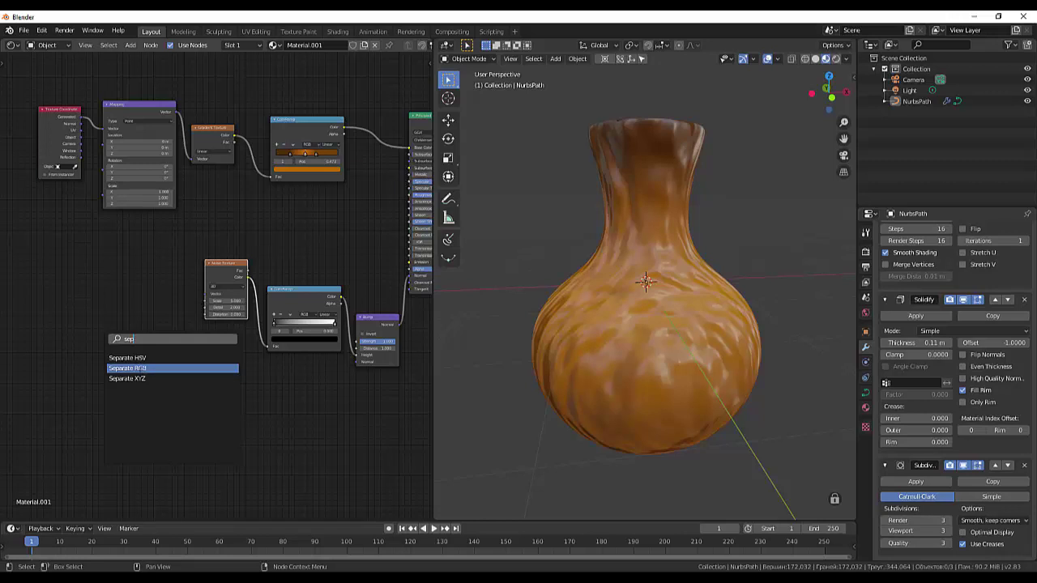
click(126, 379)
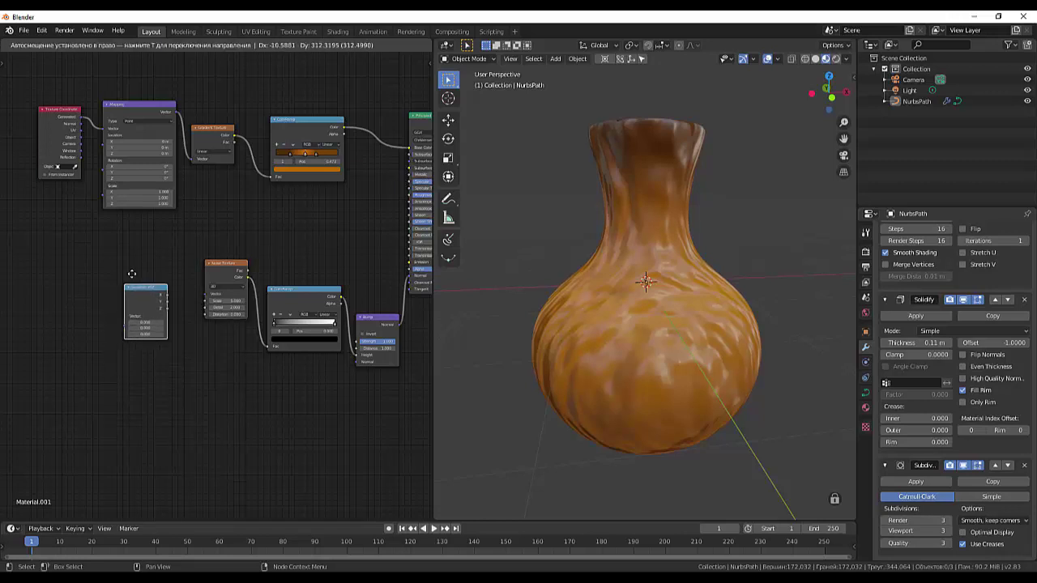
click(141, 296)
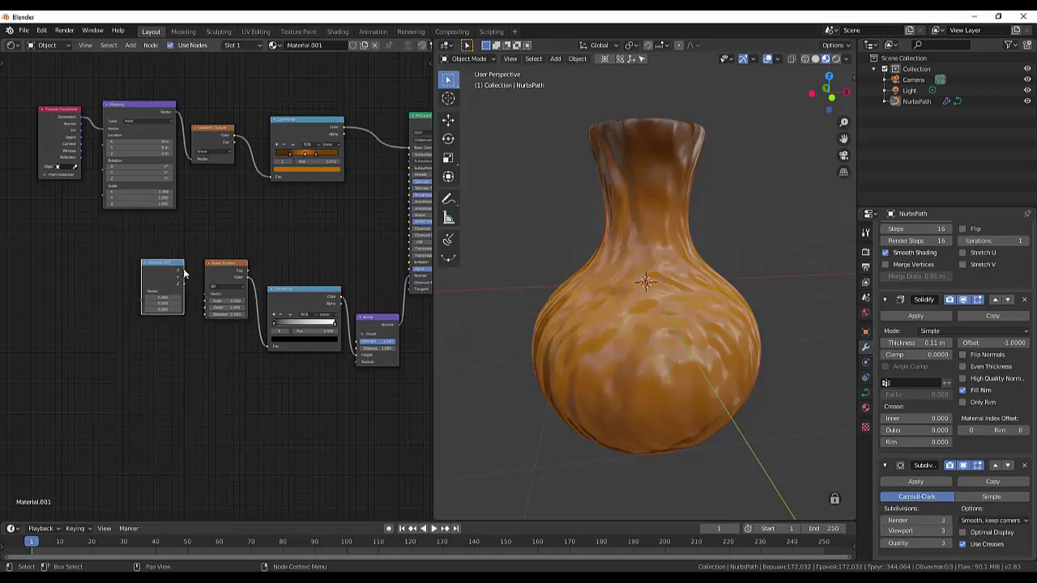
mouse_move(184, 275)
mouse_down()
mouse_move(201, 308)
mouse_move(194, 320)
mouse_up()
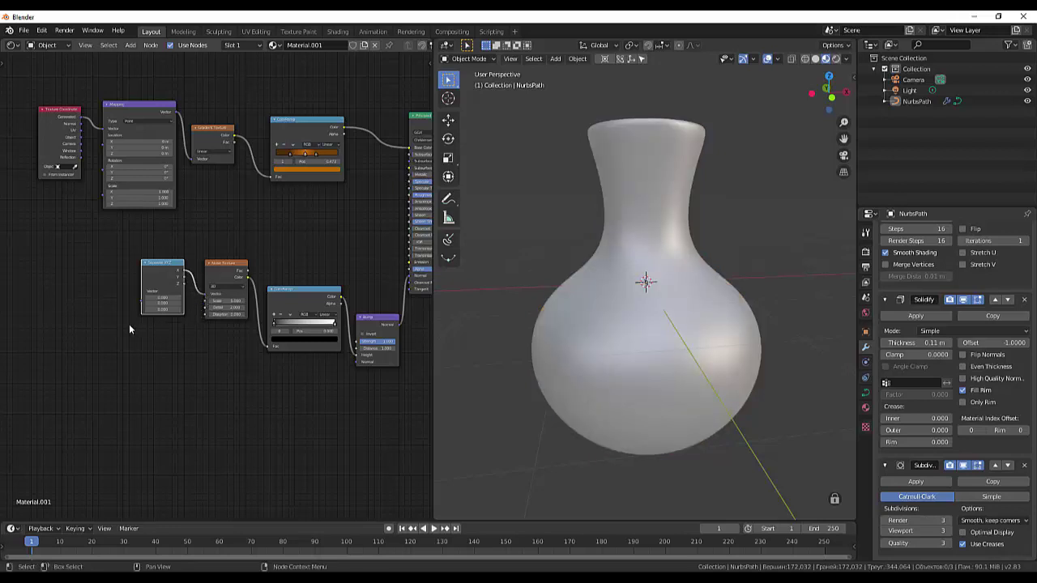
scroll(129, 329, down, 1)
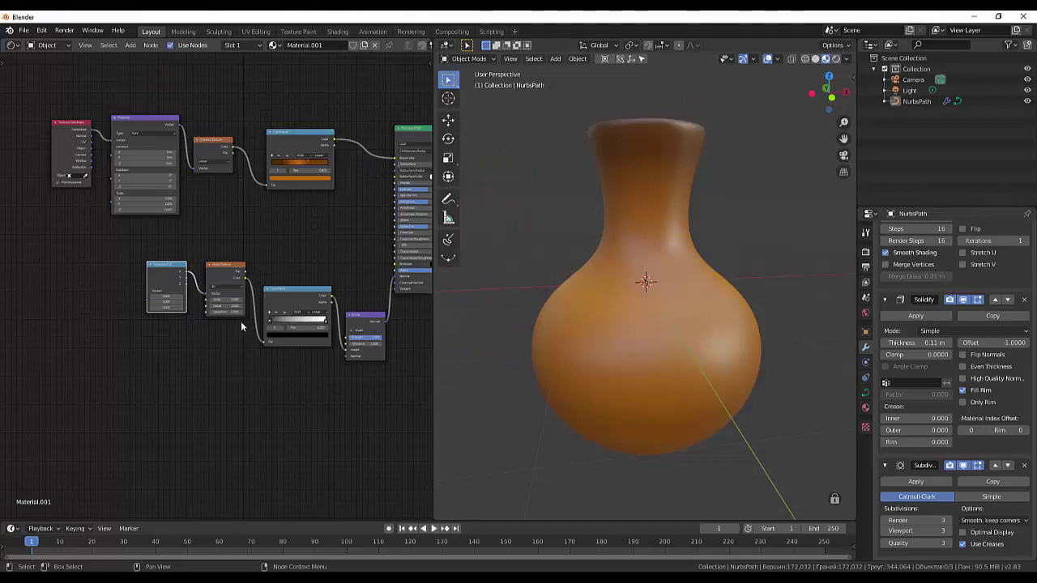
Give Separate XYZ its own Texture Coordinate and Mapping nodes with Ctrl+T, deleting the extra Image Texture
scroll(240, 322, up, 1)
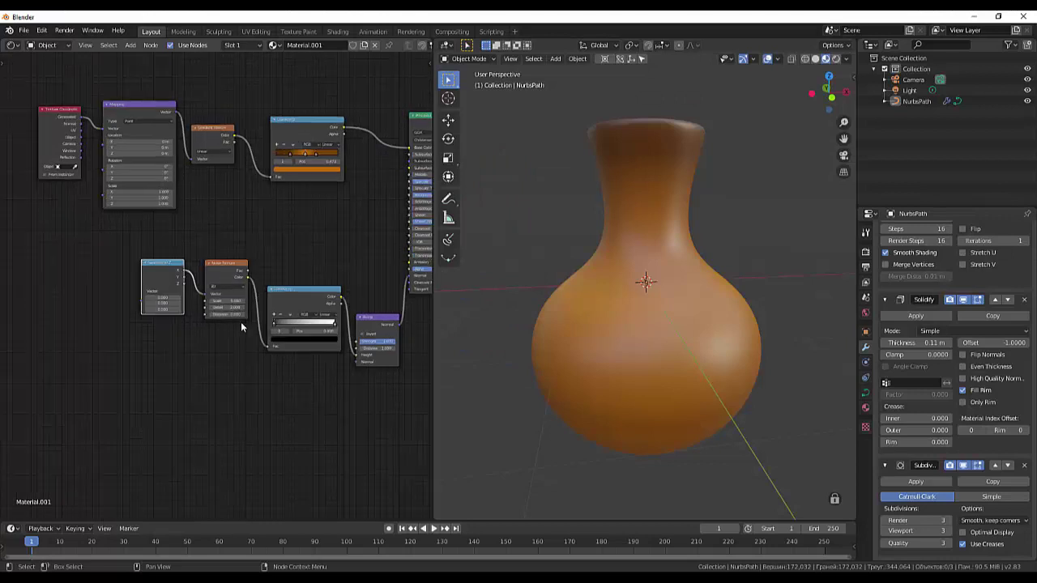
scroll(241, 322, up, 1)
scroll(241, 322, up, 1)
scroll(241, 322, up, 1)
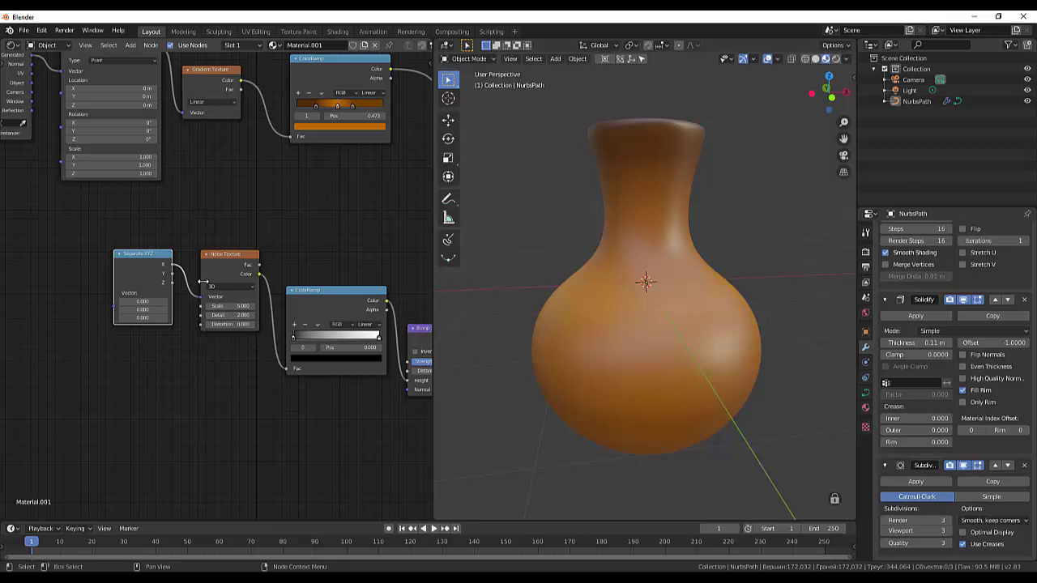
key(space)
middle_drag(227, 298, 380, 306)
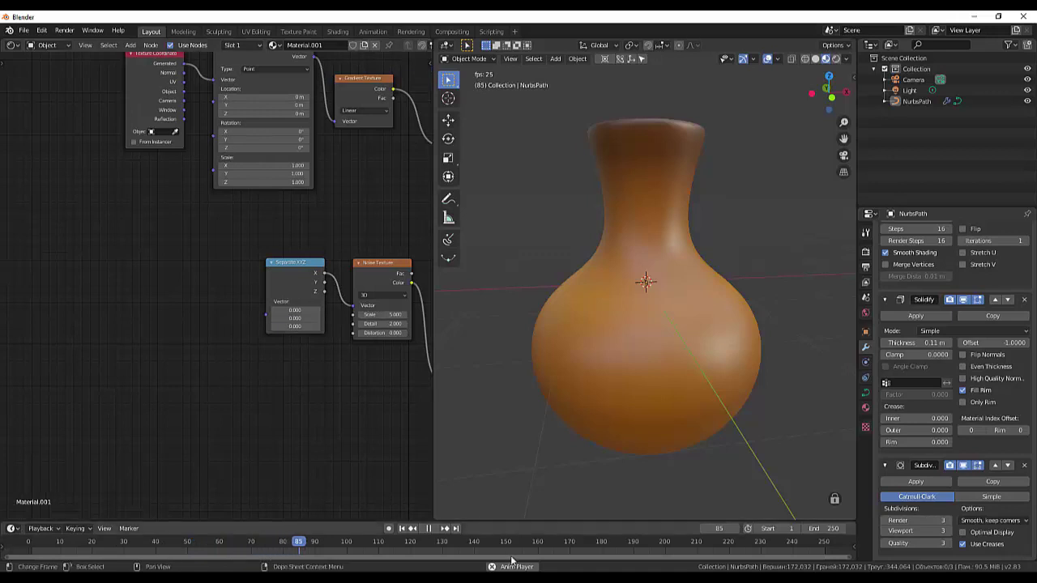
key(space)
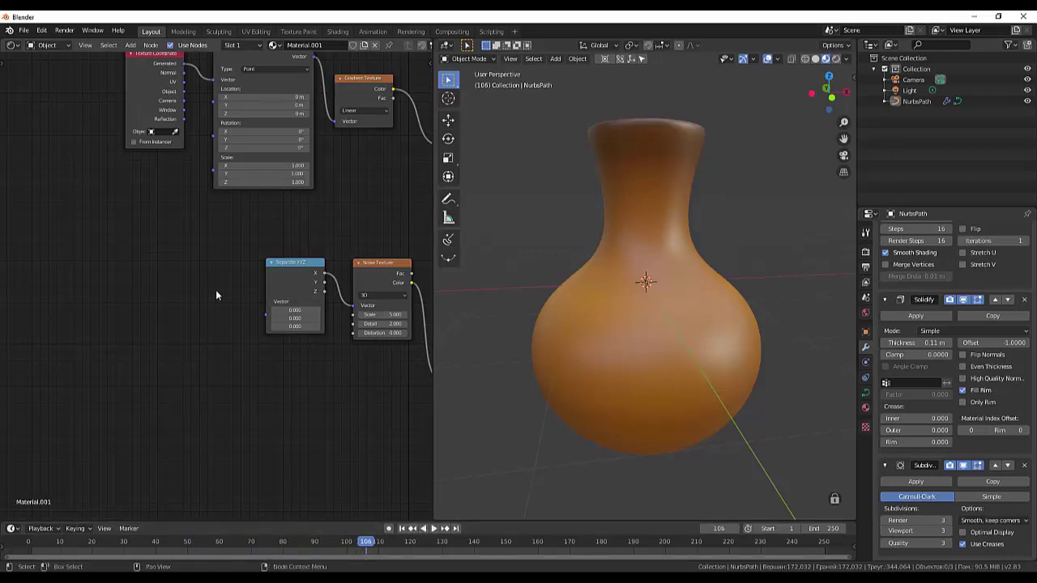
click(292, 292)
key(ctrl+t)
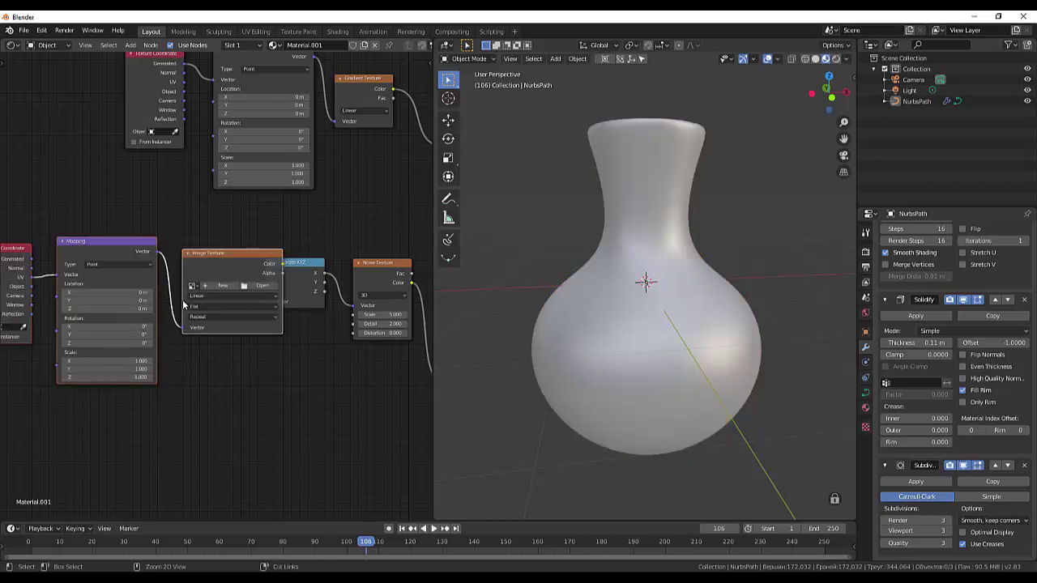
key(ctrl+z)
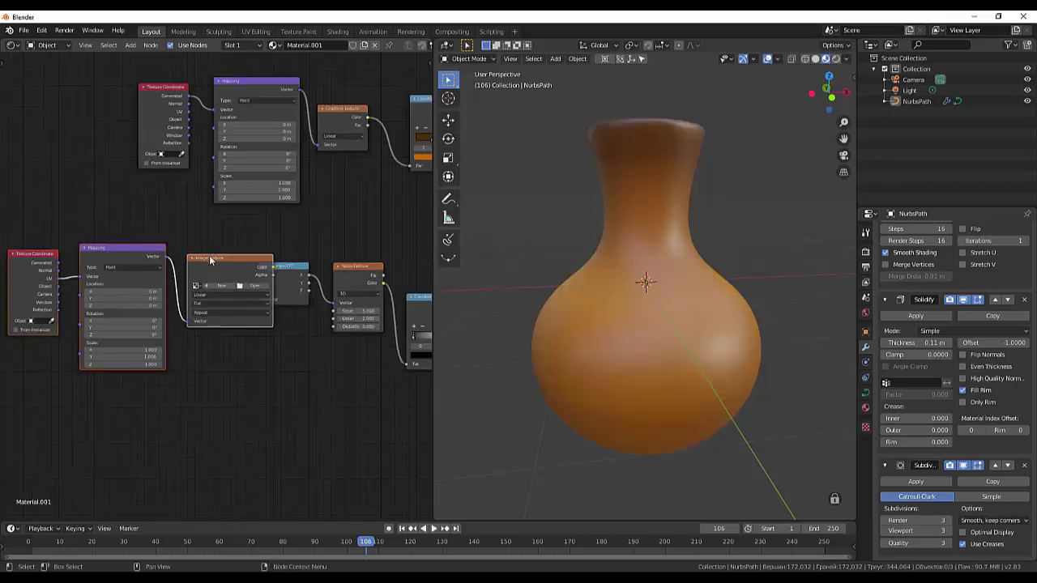
key(x)
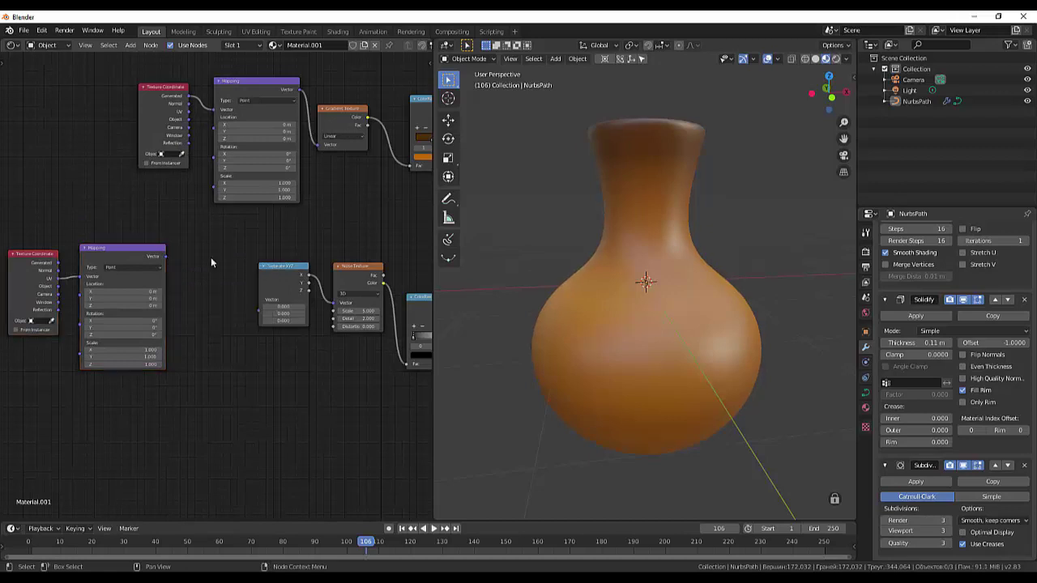
Connect Mapping's Vector output into Separate XYZ's Vector and compare against the reference node tree
click(164, 258)
drag(165, 256, 186, 276)
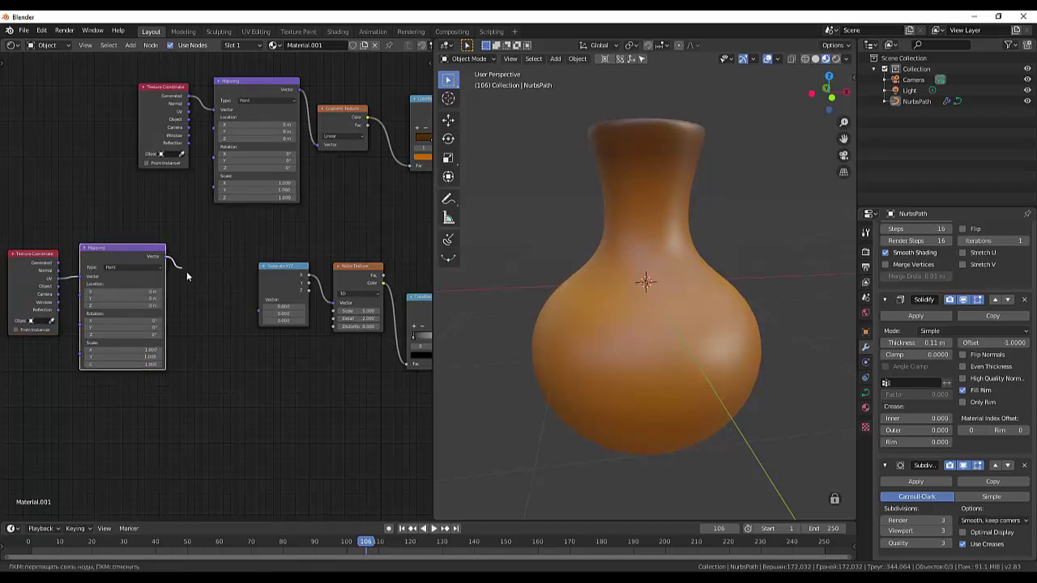
drag(235, 308, 257, 312)
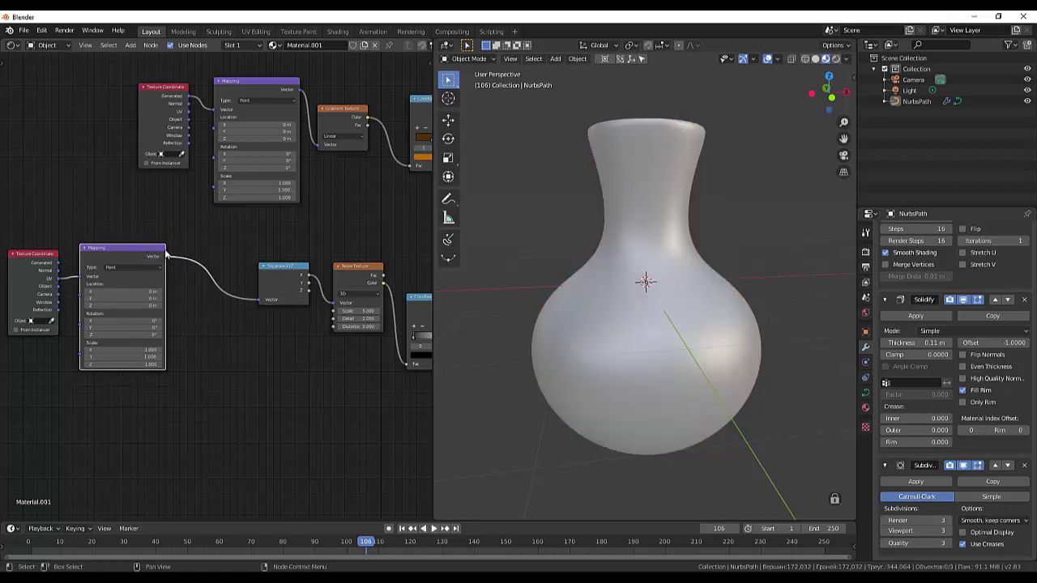
drag(123, 253, 173, 247)
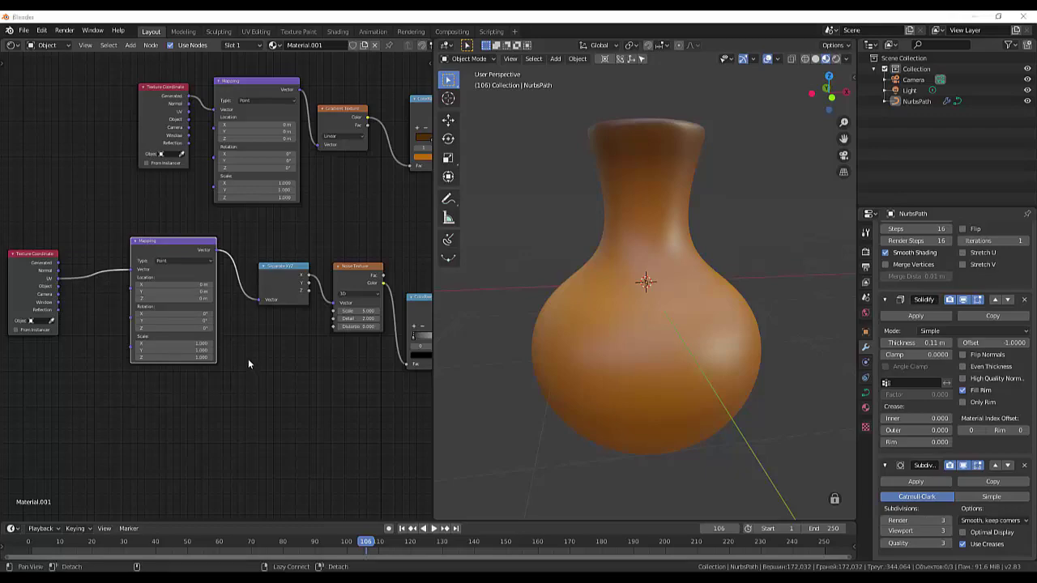
key(alt+Tab)
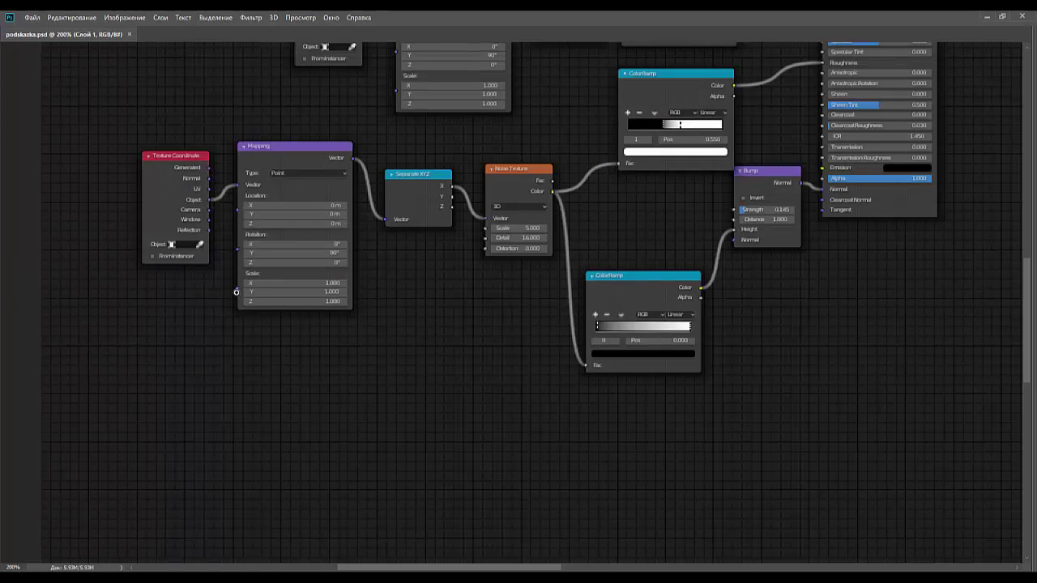
key(alt+Tab)
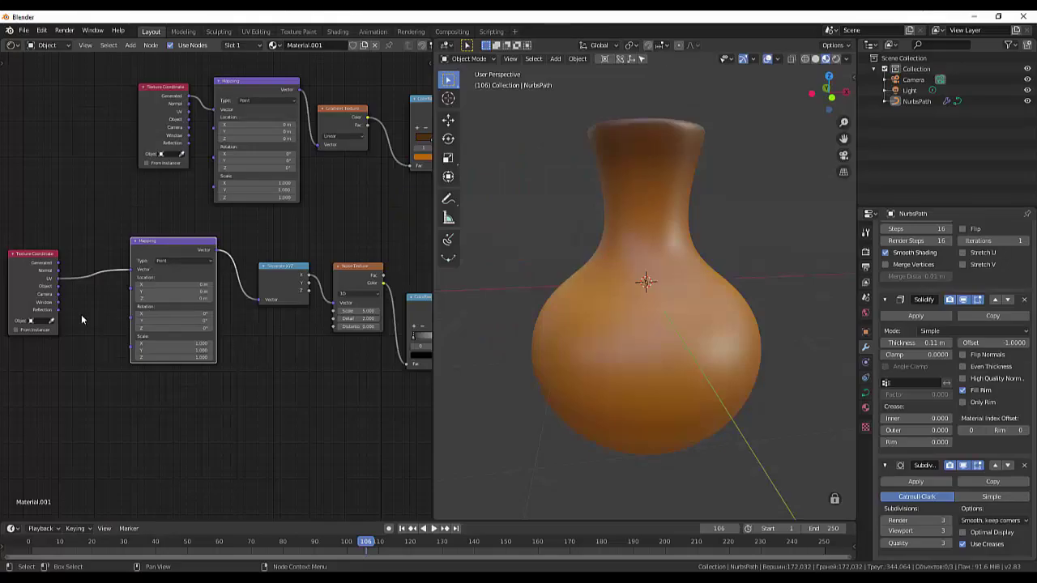
Relink the Mapping Vector input from Texture Coordinate's UV output to its Object output
mouse_move(130, 270)
mouse_down()
mouse_move(68, 294)
mouse_move(128, 280)
mouse_up()
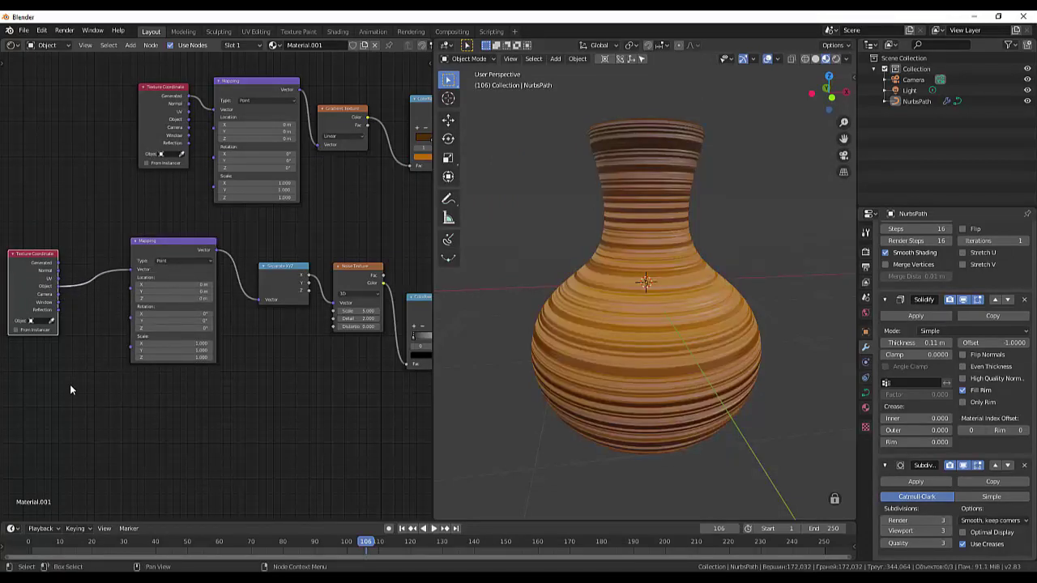
Bring the Bump node into view and drag its Strength down to about 0.13
scroll(216, 335, down, 2)
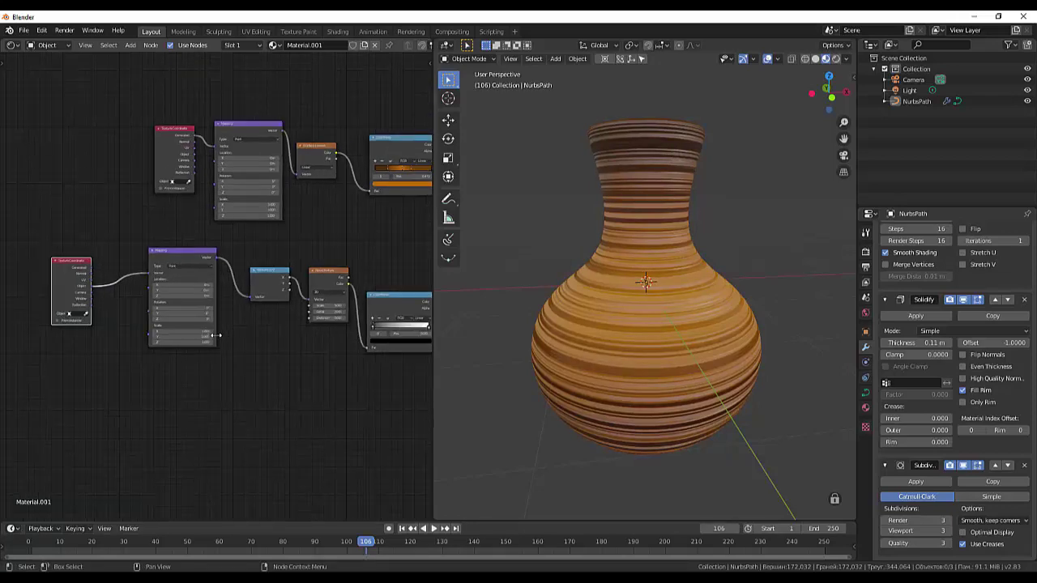
scroll(216, 335, down, 2)
scroll(215, 338, up, 1)
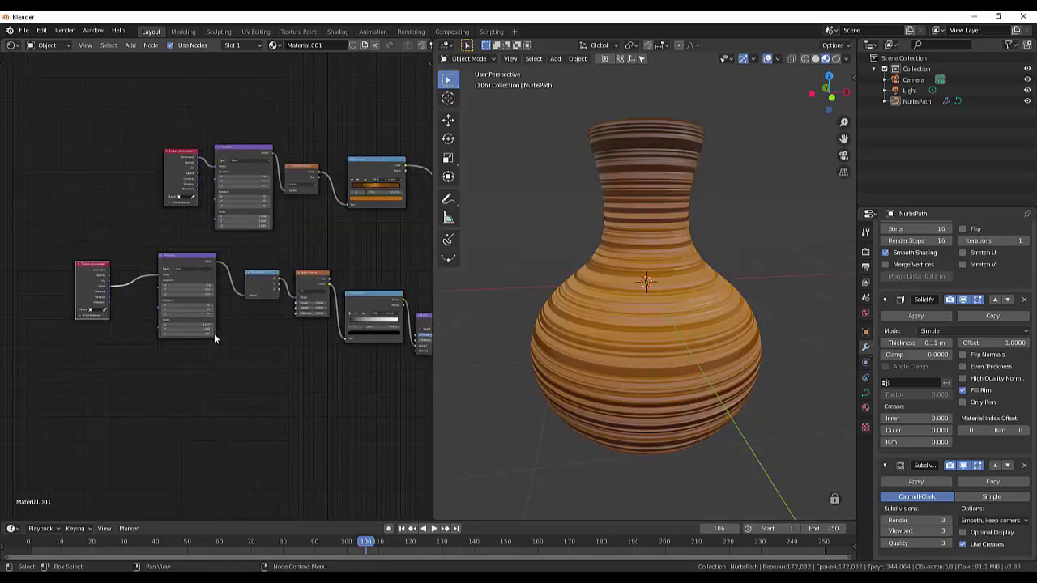
middle_drag(214, 345, 181, 417)
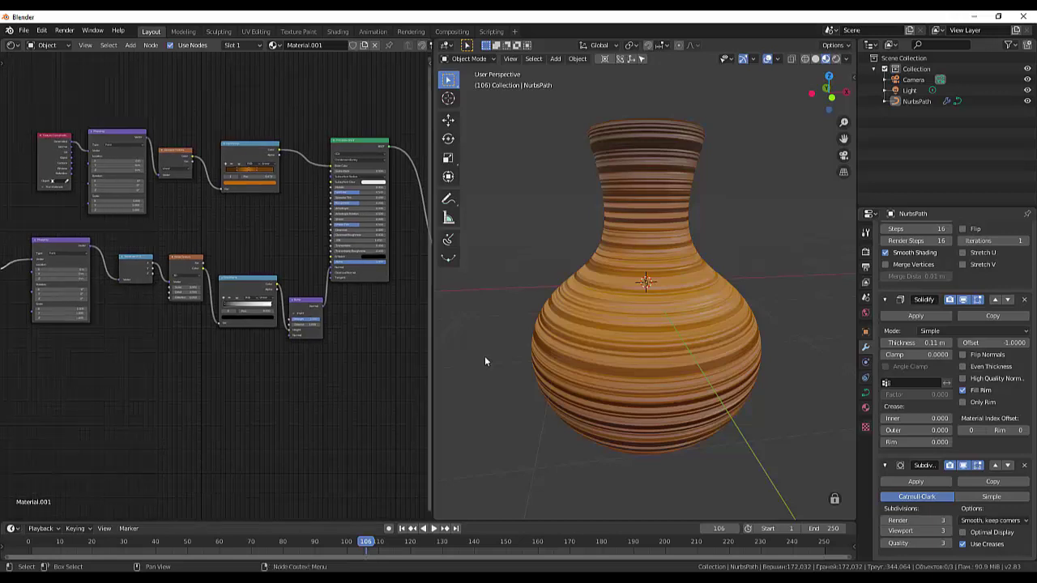
scroll(356, 368, up, 1)
scroll(349, 365, up, 1)
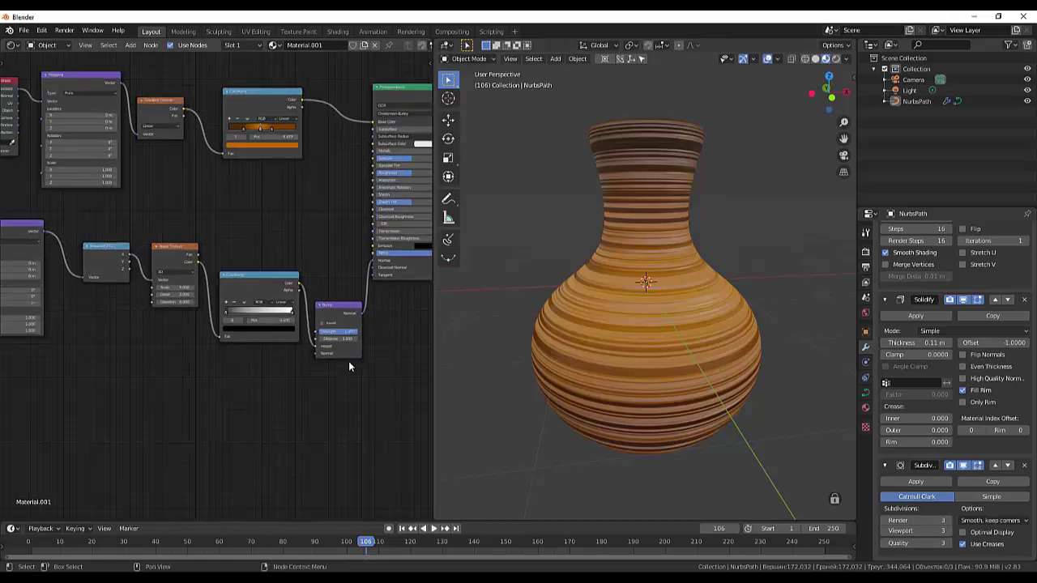
scroll(349, 365, up, 1)
scroll(349, 366, up, 1)
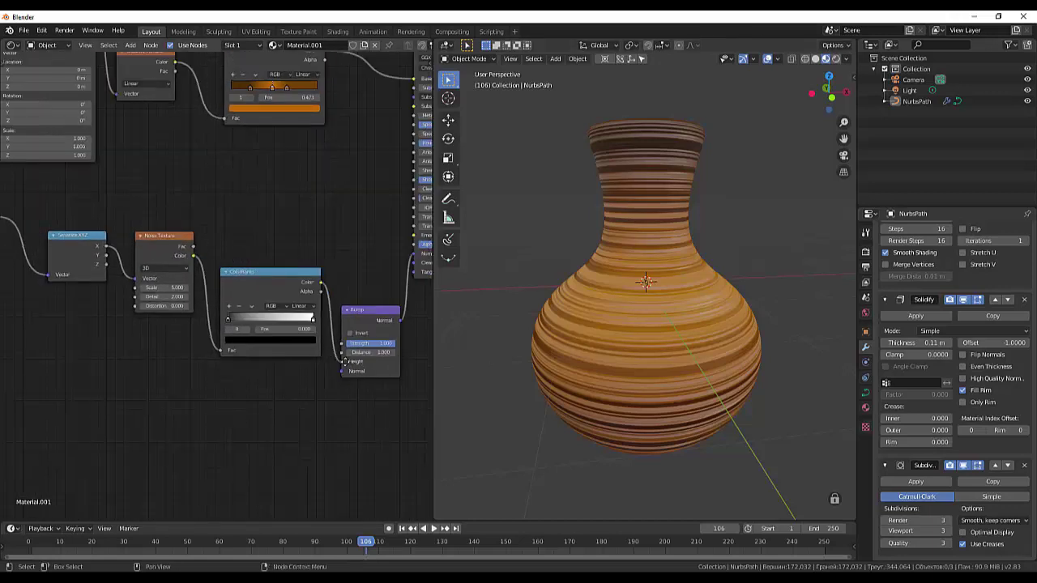
scroll(349, 366, down, 1)
middle_drag(349, 366, 285, 342)
drag(306, 320, 264, 320)
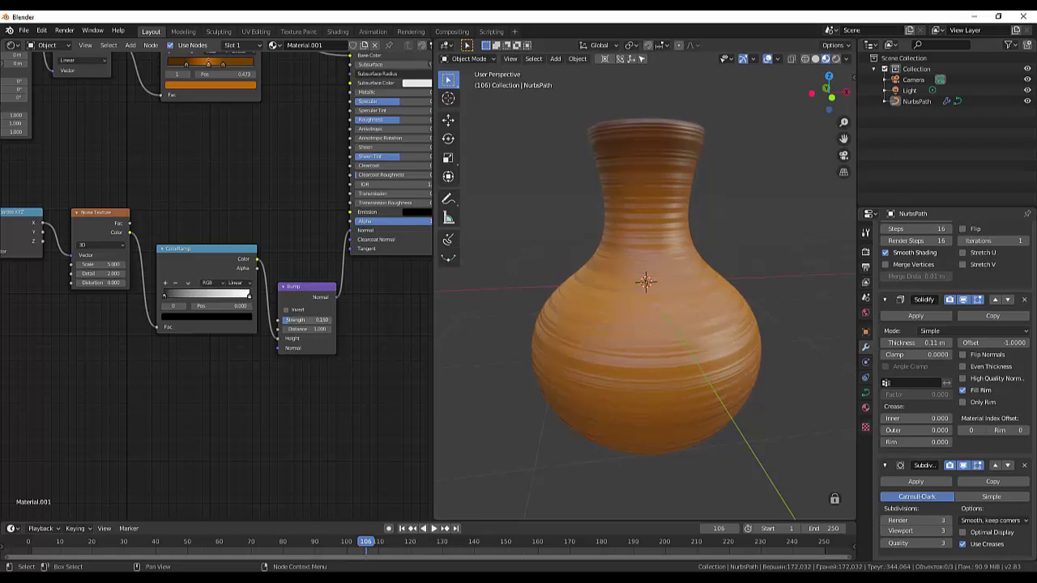
Settle Bump Strength at 0.150 and move the ColorRamp's black stop to 0.286 with white close beside it
drag(267, 321, 310, 385)
click(165, 297)
drag(165, 299, 161, 304)
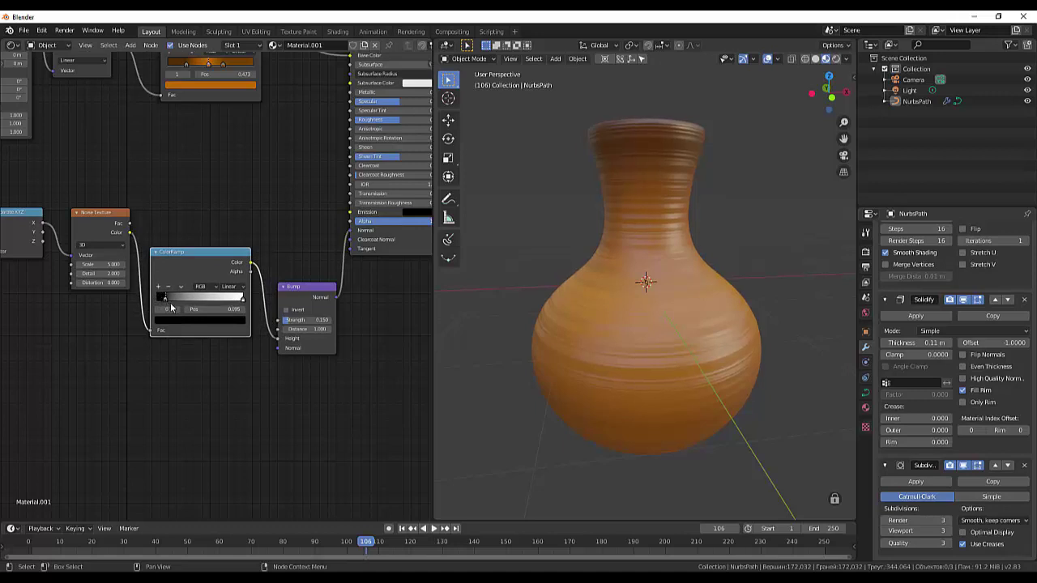
drag(160, 305, 184, 303)
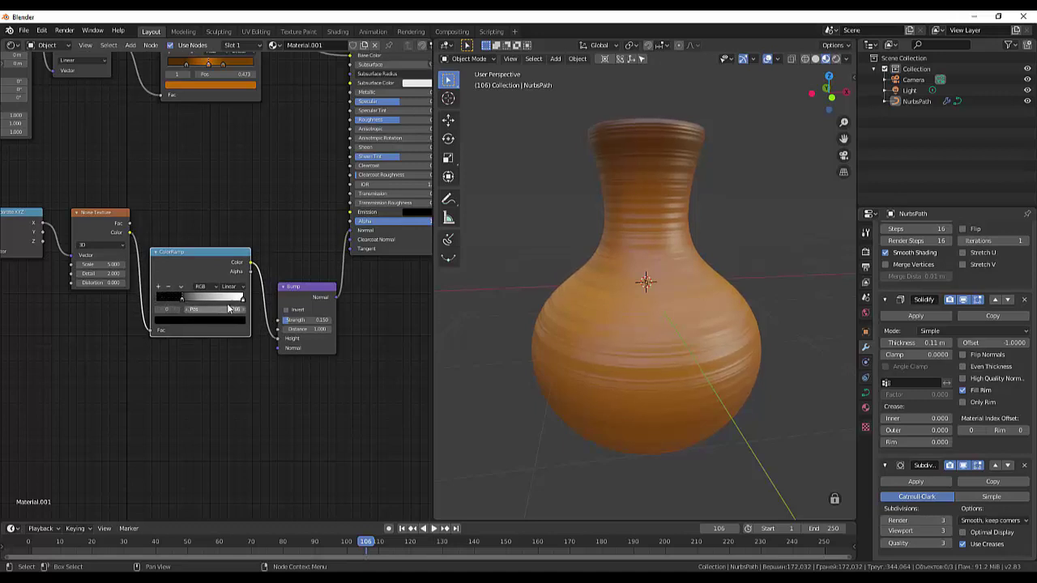
mouse_move(242, 301)
mouse_down()
mouse_move(183, 309)
mouse_move(230, 317)
mouse_move(165, 313)
mouse_move(195, 313)
mouse_up()
click(180, 302)
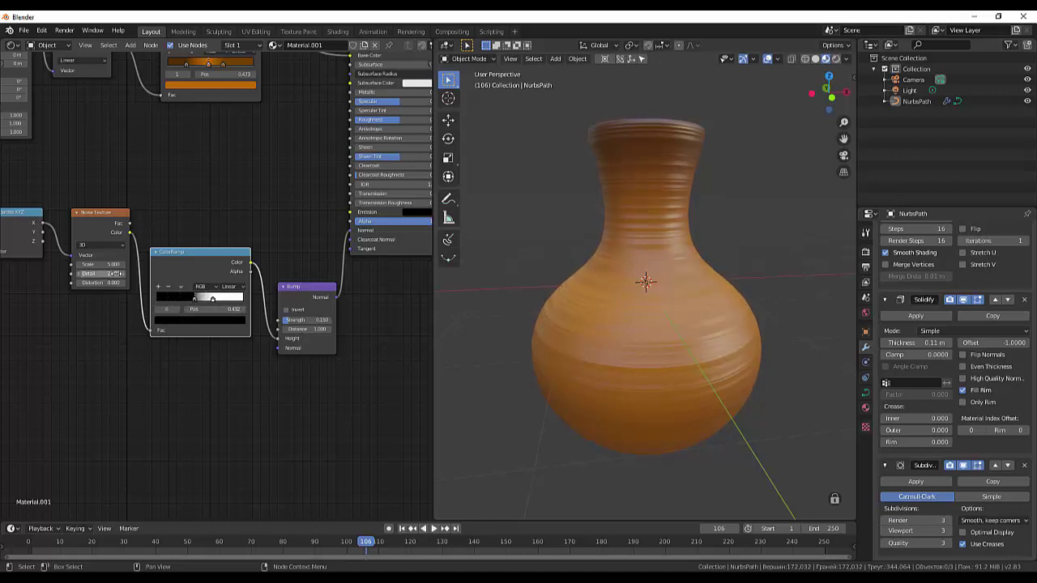
Raise the Noise Texture Detail and select the Principled BSDF Roughness value for editing
drag(116, 274, 130, 274)
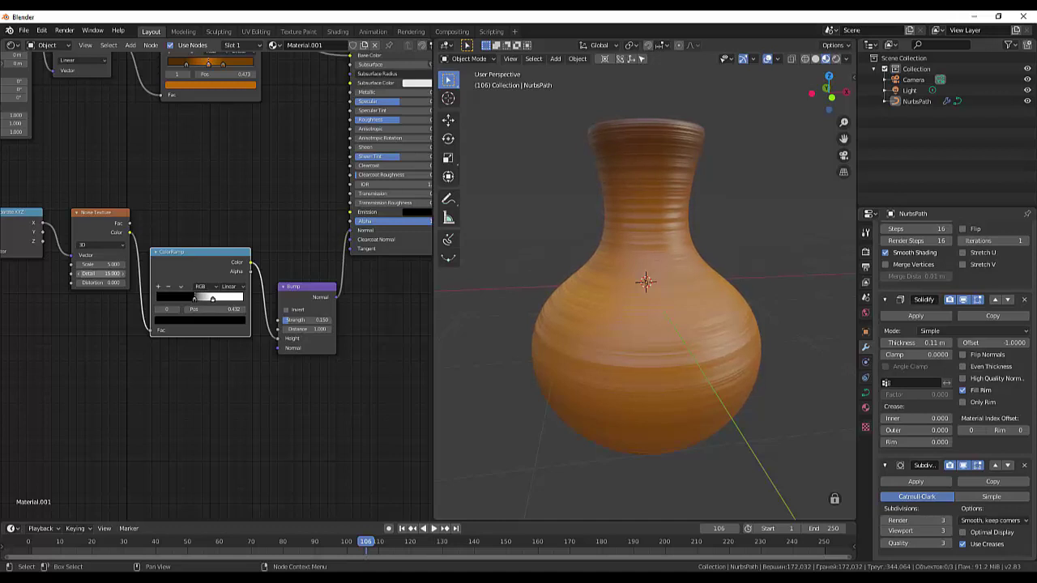
click(180, 185)
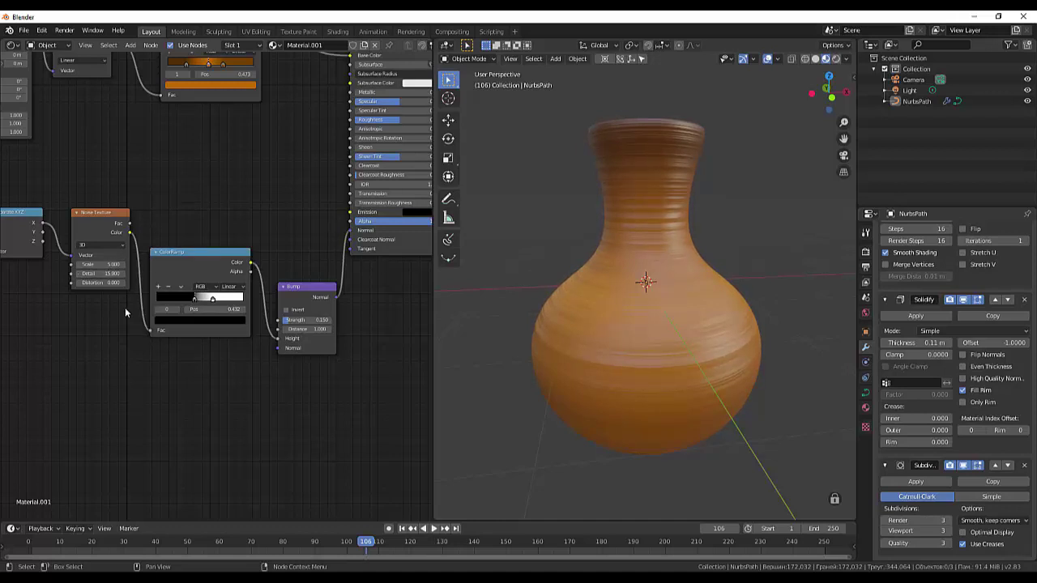
scroll(150, 335, down, 2)
scroll(151, 338, down, 2)
mouse_move(176, 349)
middle_down()
mouse_move(340, 370)
mouse_move(79, 354)
mouse_move(116, 355)
middle_up()
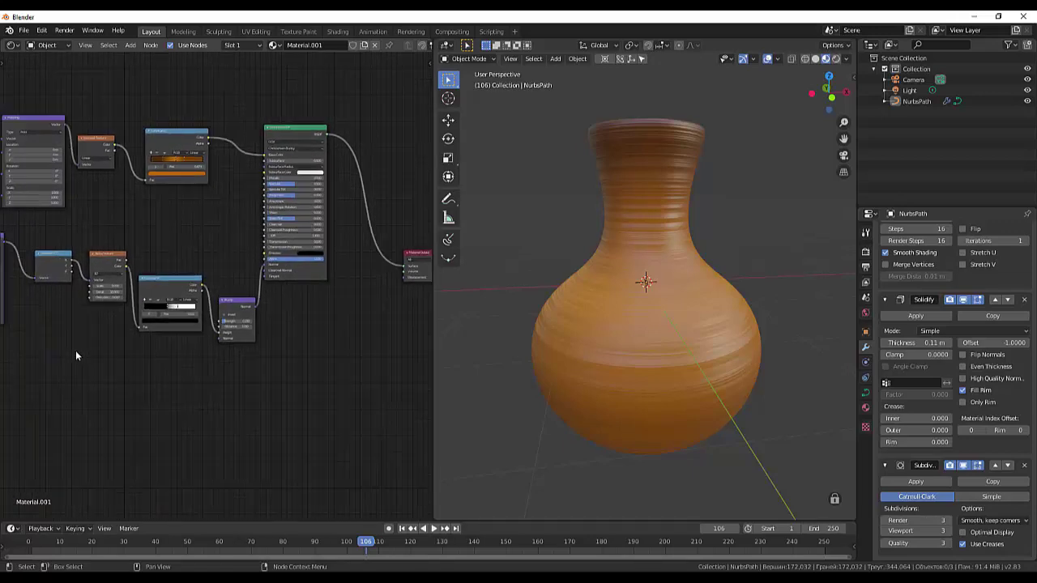
scroll(130, 258, up, 1)
scroll(130, 257, up, 1)
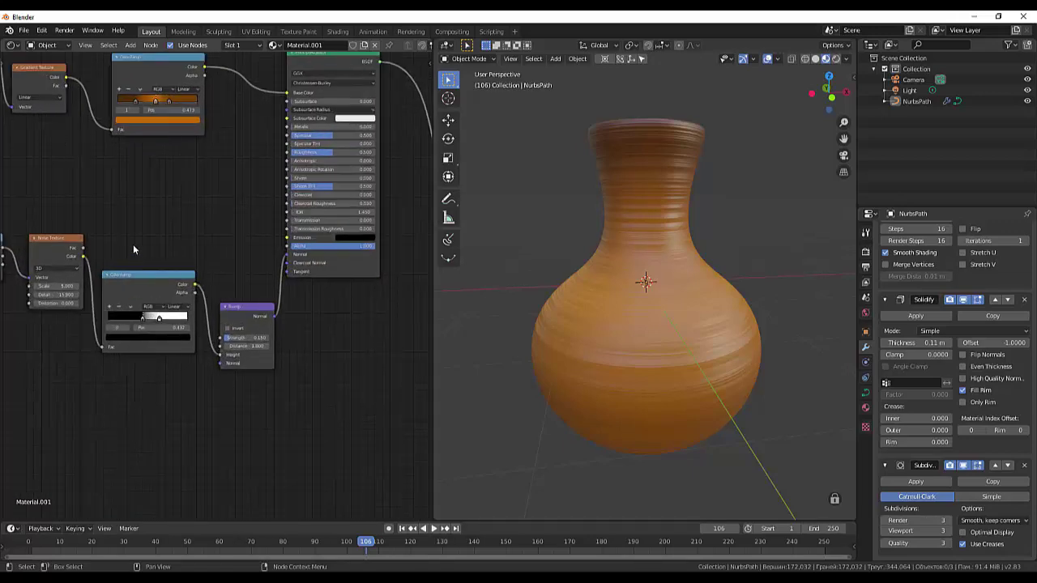
click(305, 151)
key(Escape)
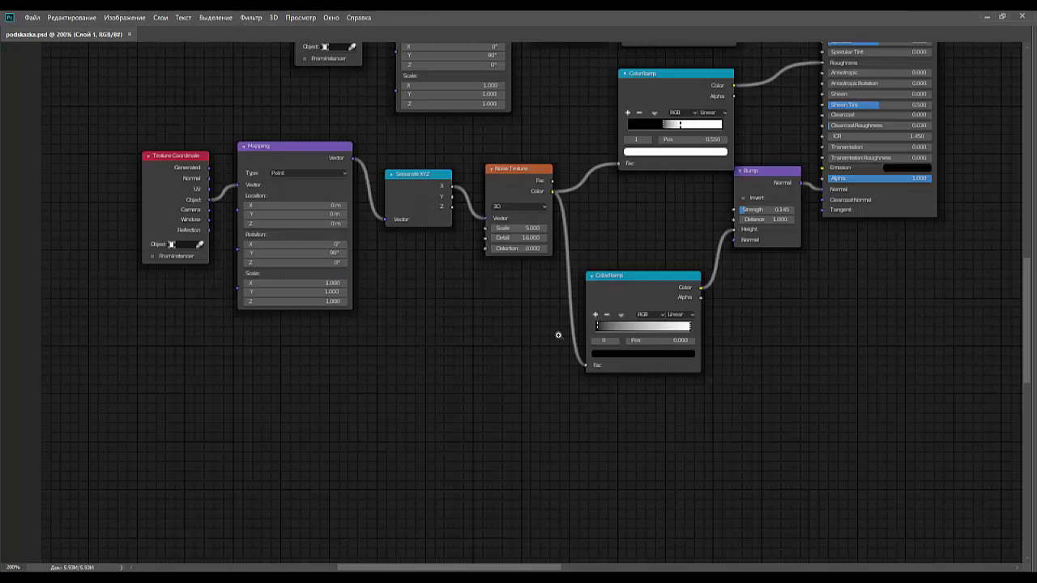
scroll(643, 268, down, 1)
scroll(640, 264, up, 3)
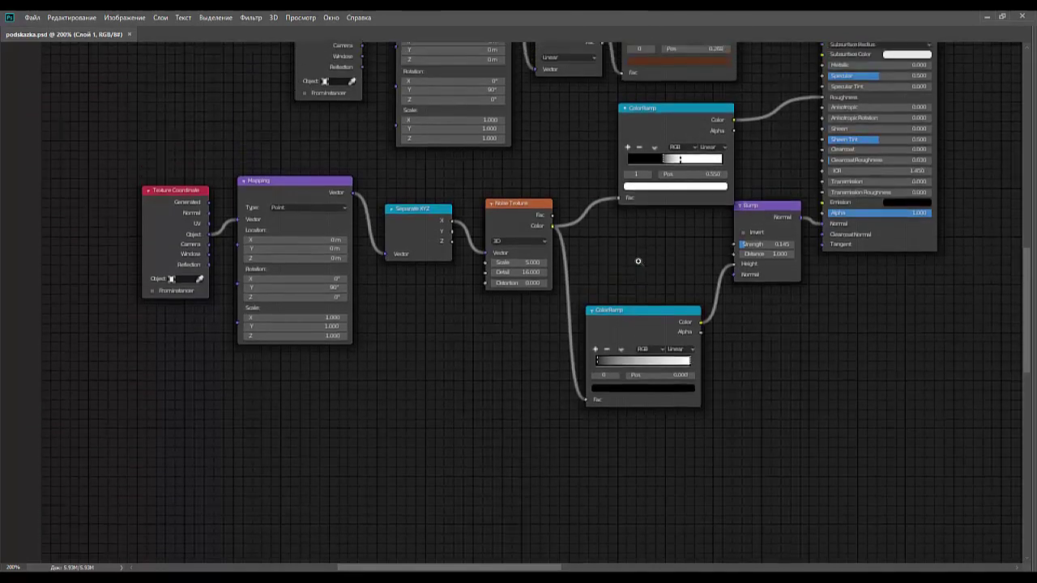
scroll(639, 262, up, 4)
scroll(632, 268, up, 2)
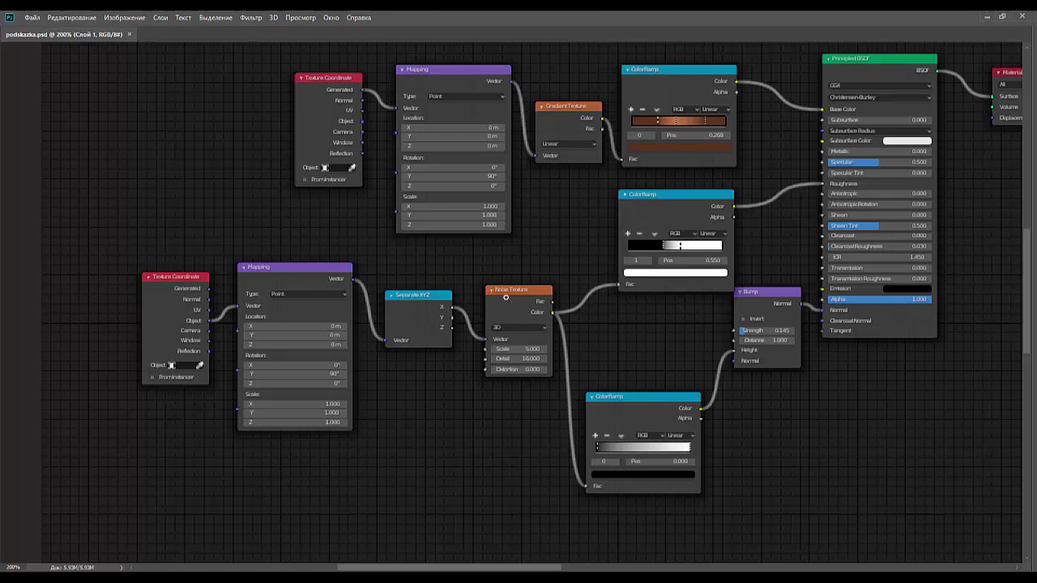
scroll(506, 297, up, 3)
scroll(509, 308, down, 2)
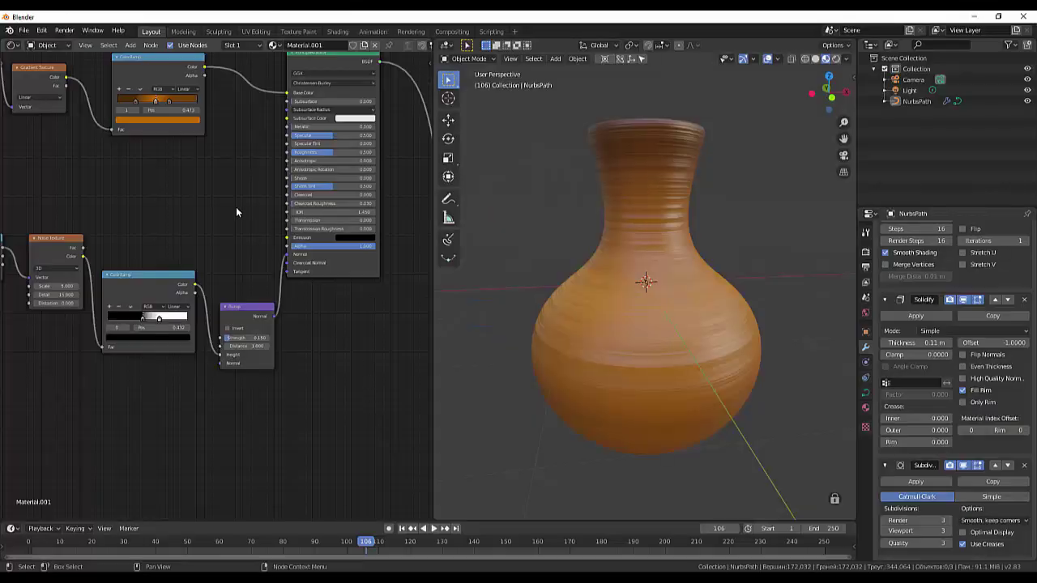
Add a new ColorRamp above the bump ramp and connect its Color to Roughness
right_click(236, 212)
key(shift+a)
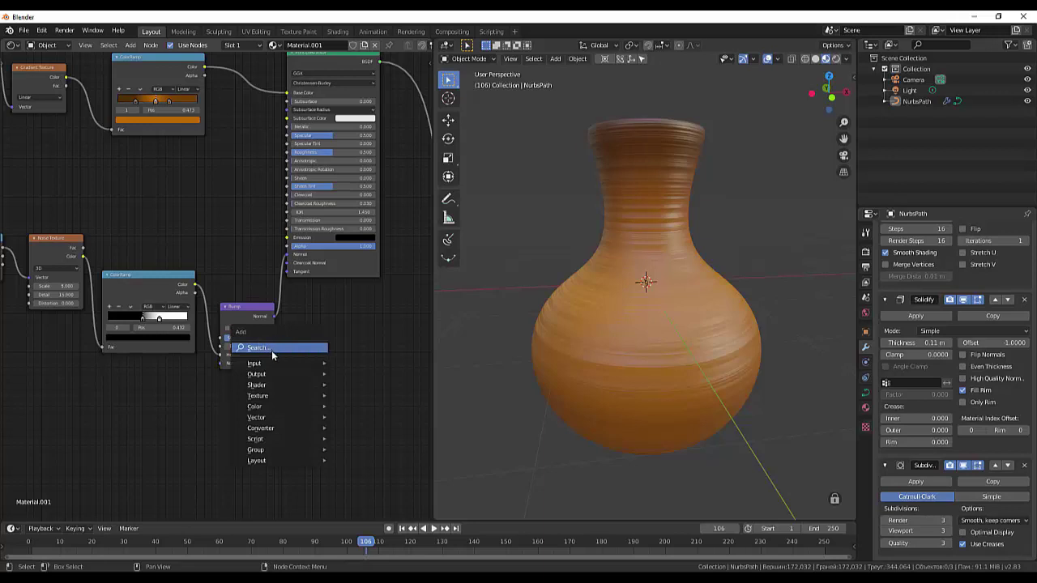
click(271, 351)
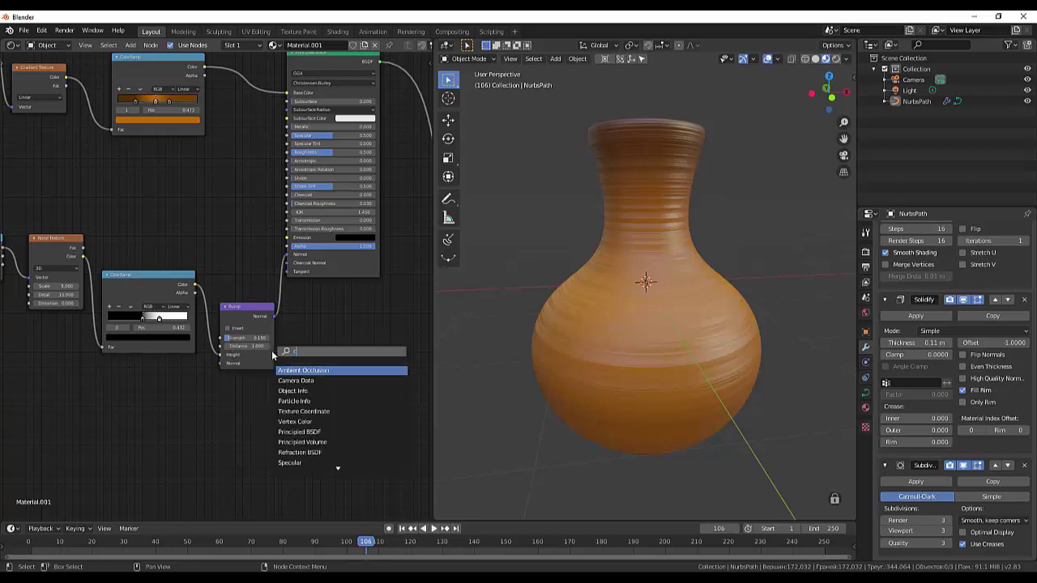
text(o)
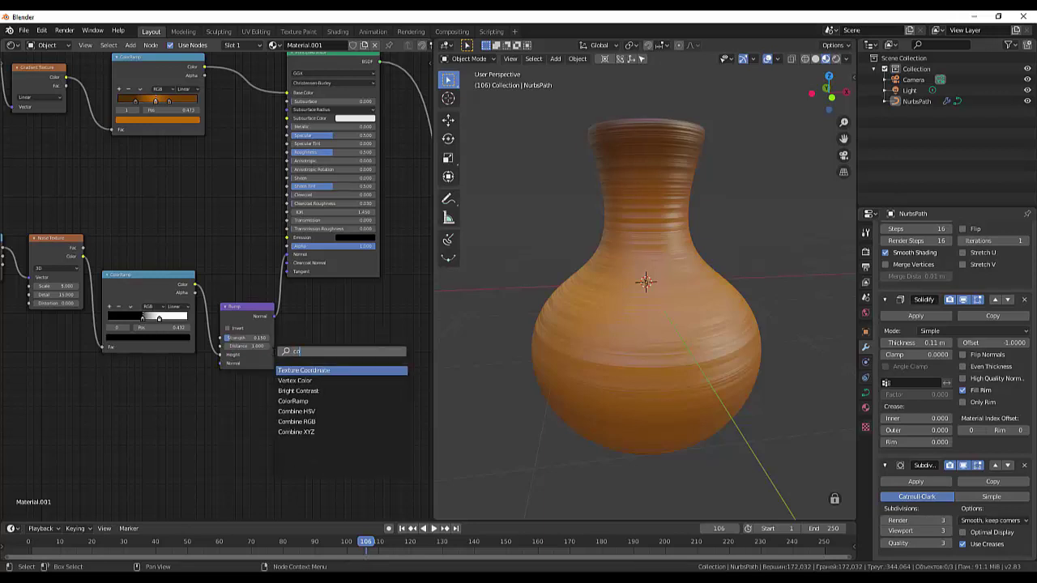
text(l)
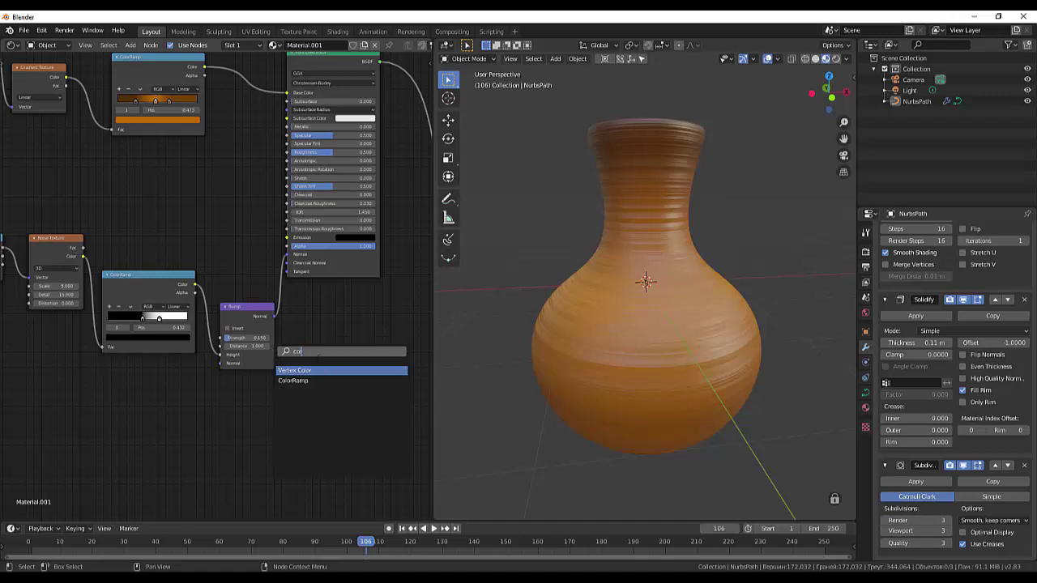
click(293, 381)
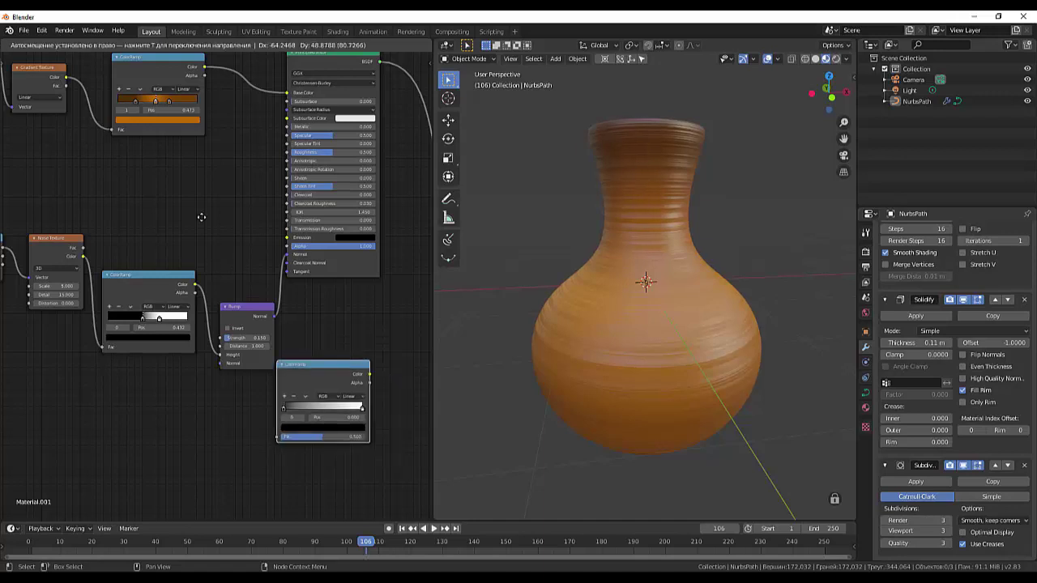
click(168, 165)
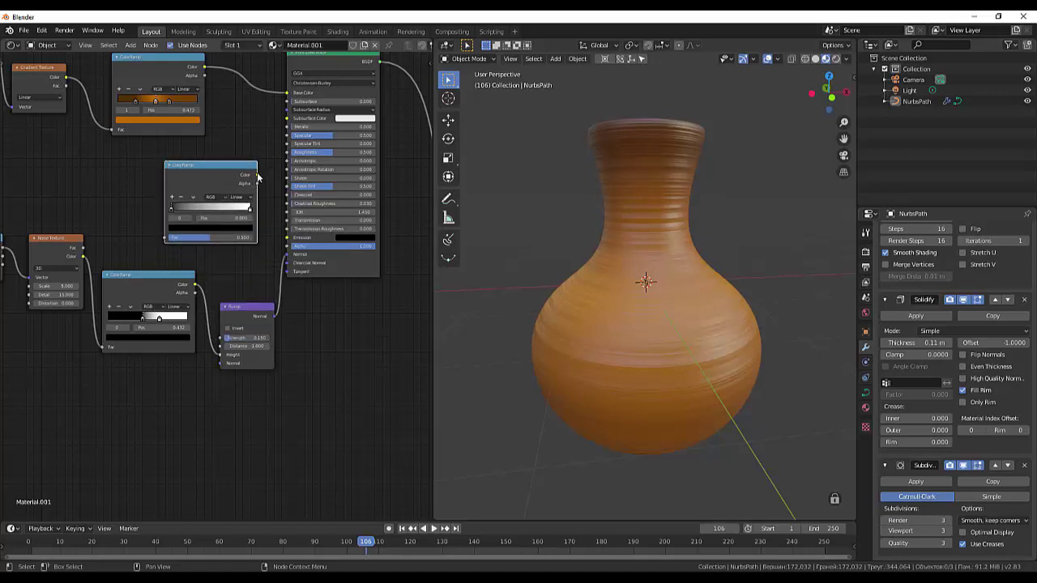
mouse_move(257, 174)
mouse_down()
mouse_move(285, 165)
mouse_move(287, 152)
mouse_up()
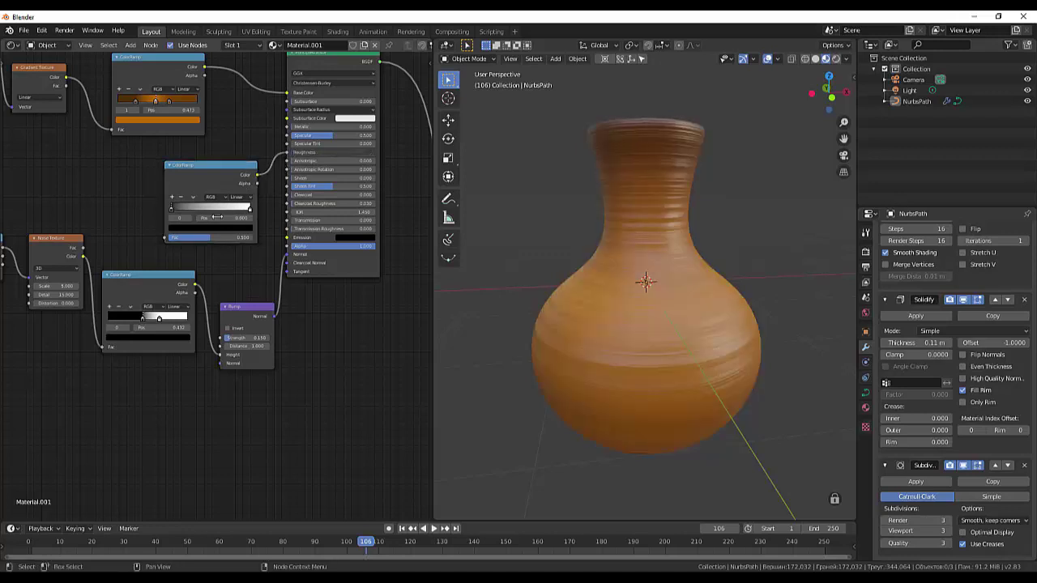
Set the roughness ramp's black stop near 0.207, feed it Noise Color, and spread the bump stops to 0–0.866
drag(176, 208, 261, 216)
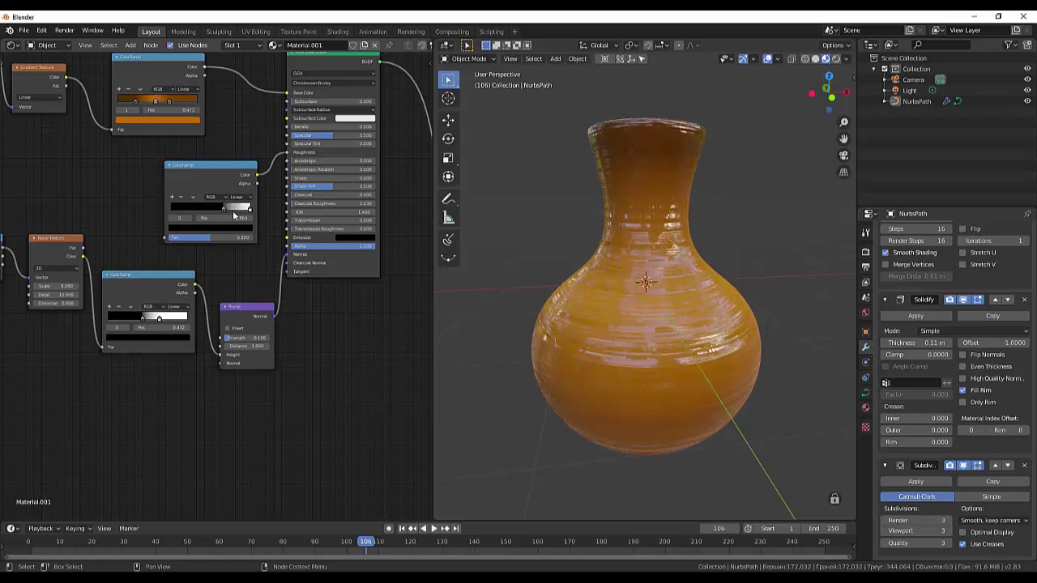
mouse_move(249, 209)
mouse_down()
mouse_move(202, 217)
mouse_move(224, 210)
mouse_up()
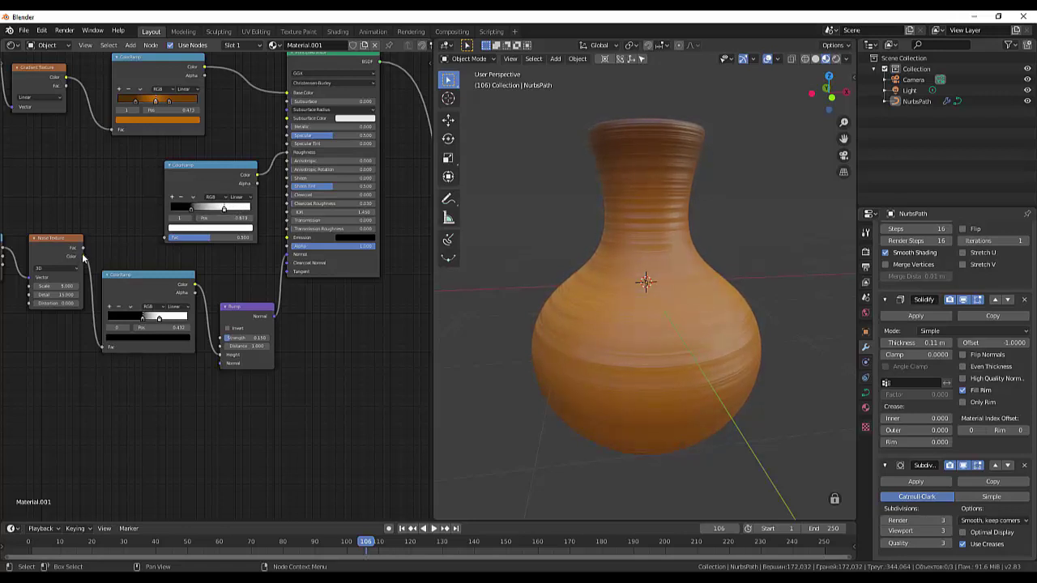
drag(81, 253, 165, 237)
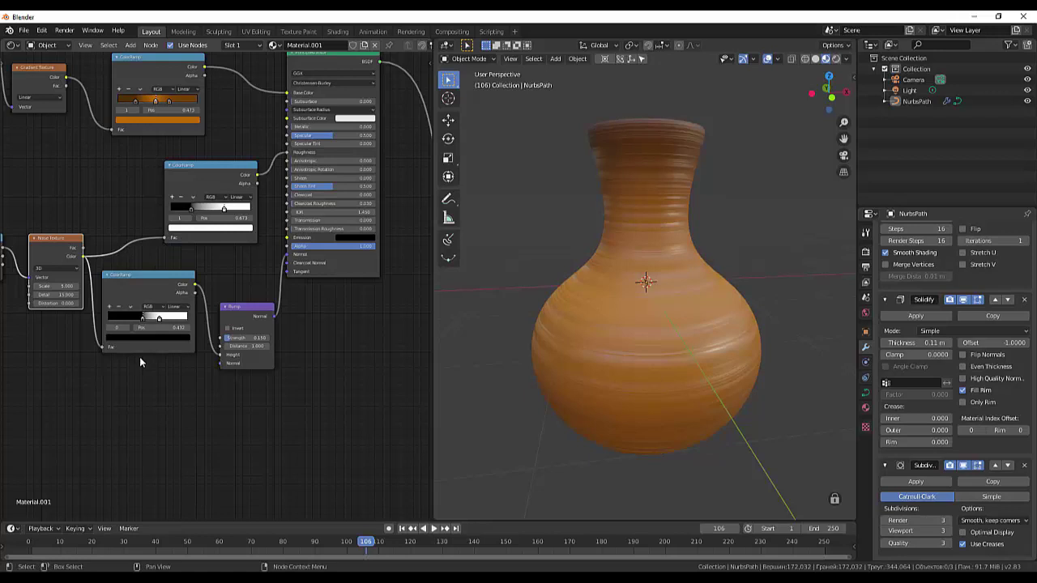
drag(130, 320, 109, 320)
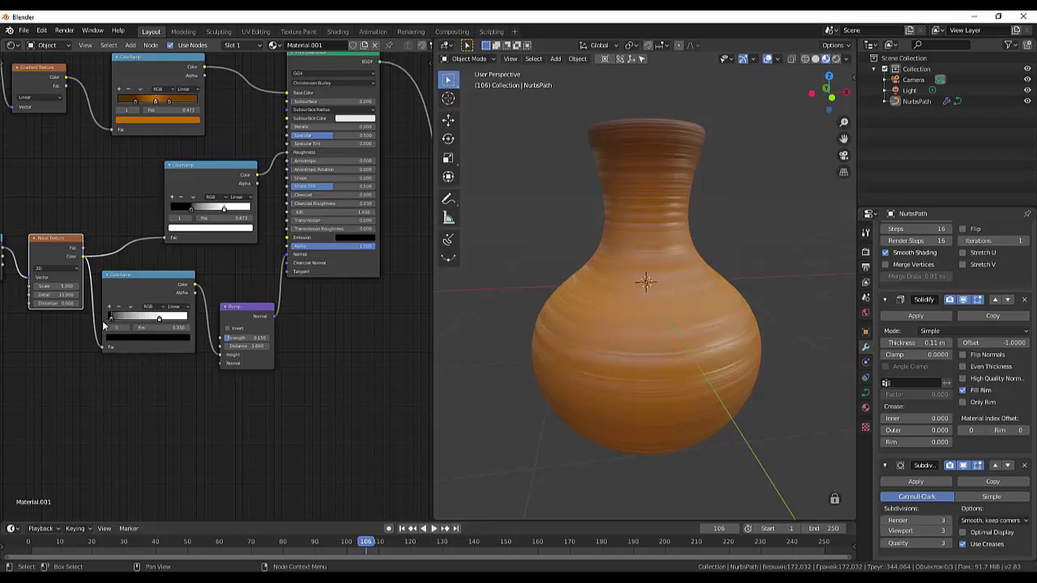
drag(172, 322, 190, 319)
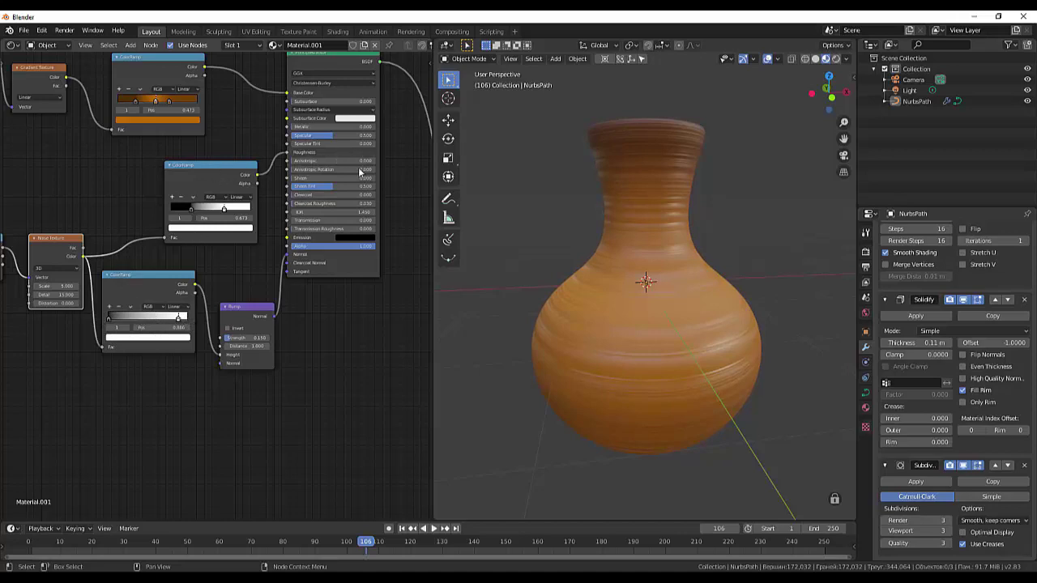
Zoom out and widen the Shader Editor into the viewport so the whole node tree fits
scroll(290, 392, down, 2)
scroll(291, 392, down, 2)
scroll(290, 392, down, 1)
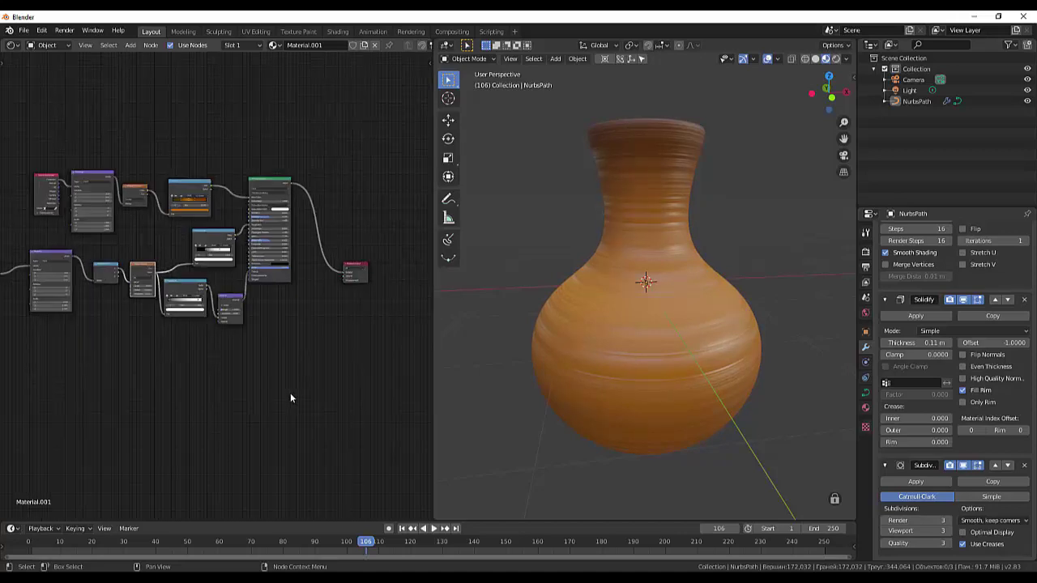
scroll(290, 392, down, 2)
middle_drag(294, 375, 350, 389)
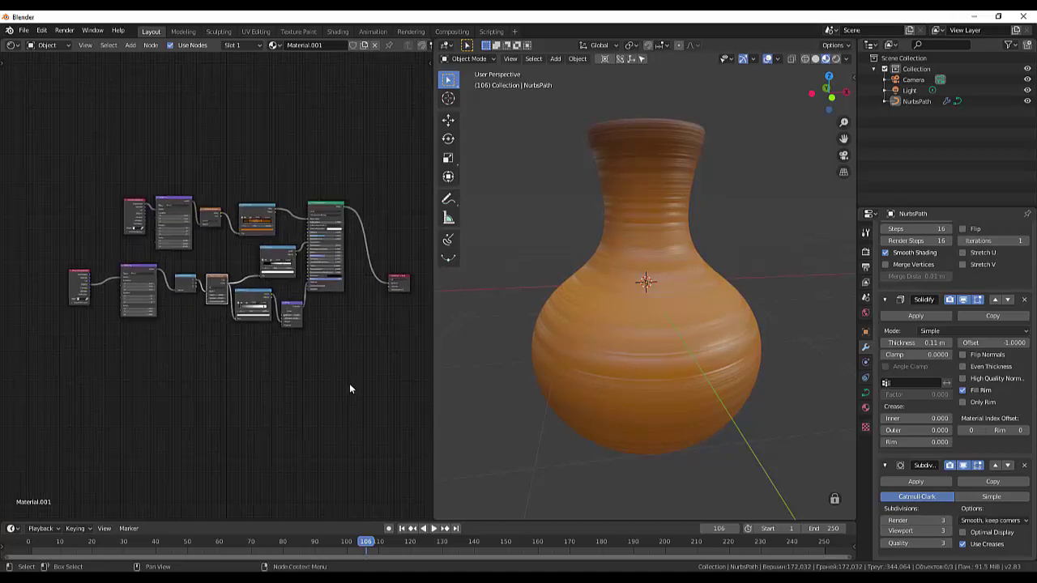
scroll(353, 387, up, 1)
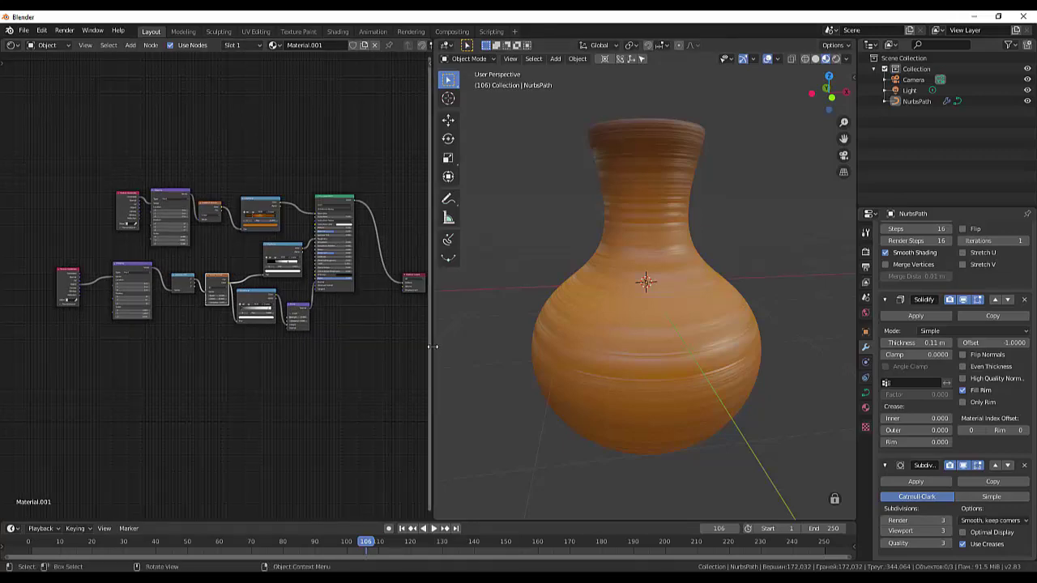
drag(434, 347, 610, 345)
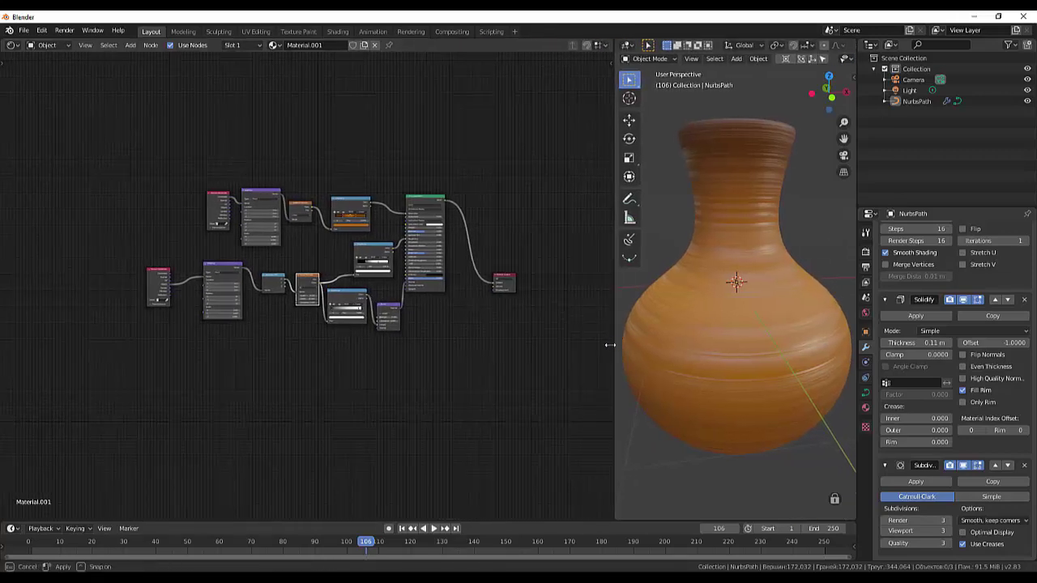
scroll(467, 344, up, 3)
scroll(470, 343, up, 1)
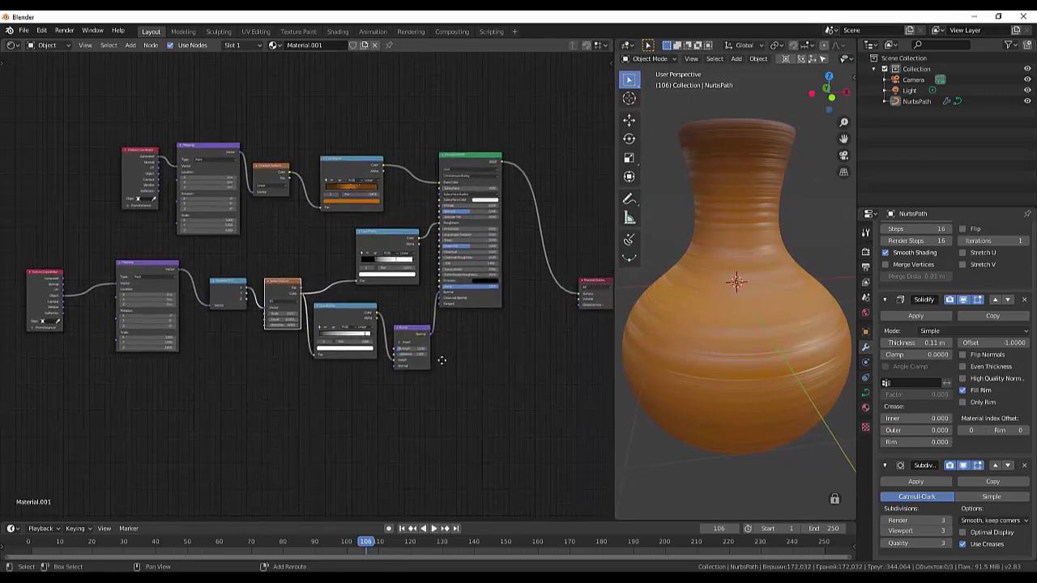
middle_drag(442, 359, 419, 370)
scroll(424, 373, down, 1)
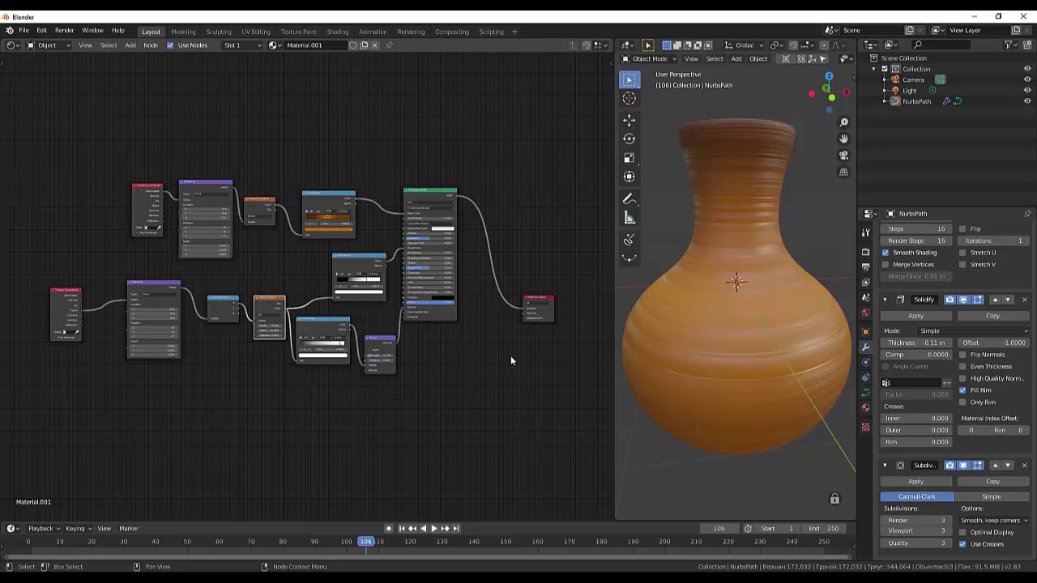
Darken the orange stop in the base-colour ramp and narrow the node editor to enlarge the vase view
click(327, 230)
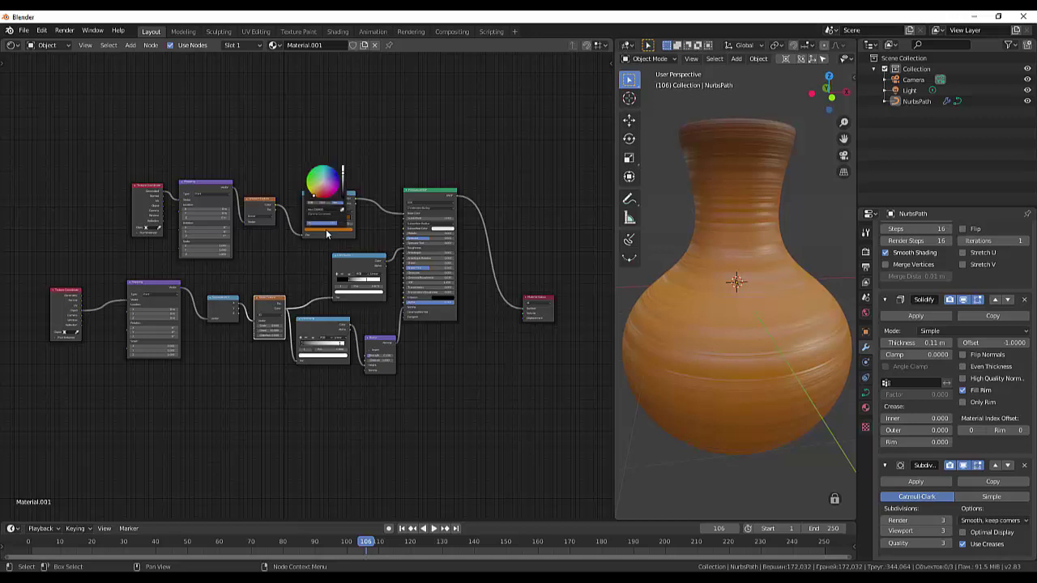
click(345, 181)
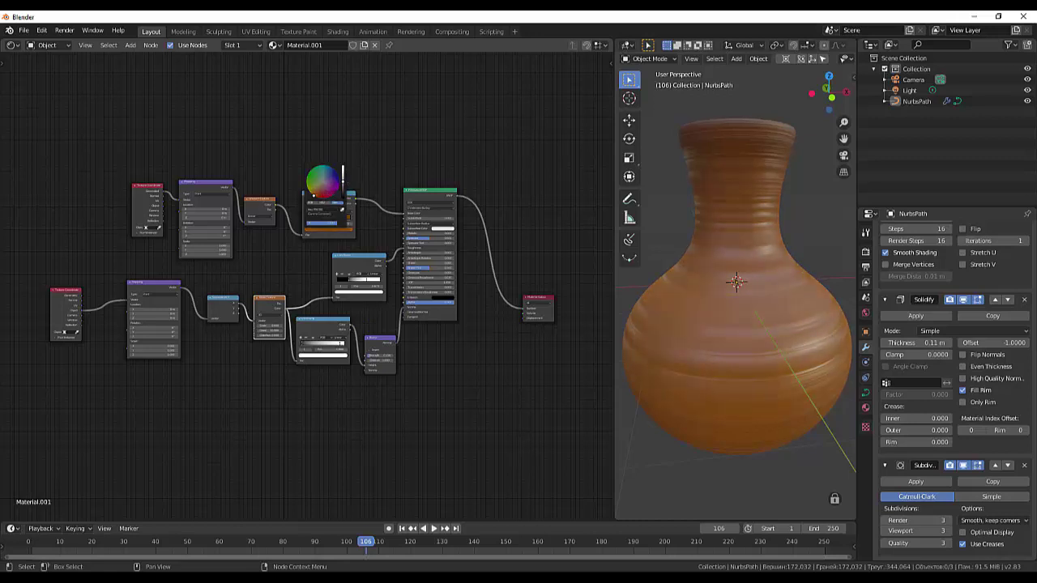
mouse_move(342, 171)
mouse_down()
mouse_move(343, 188)
mouse_move(343, 172)
mouse_up()
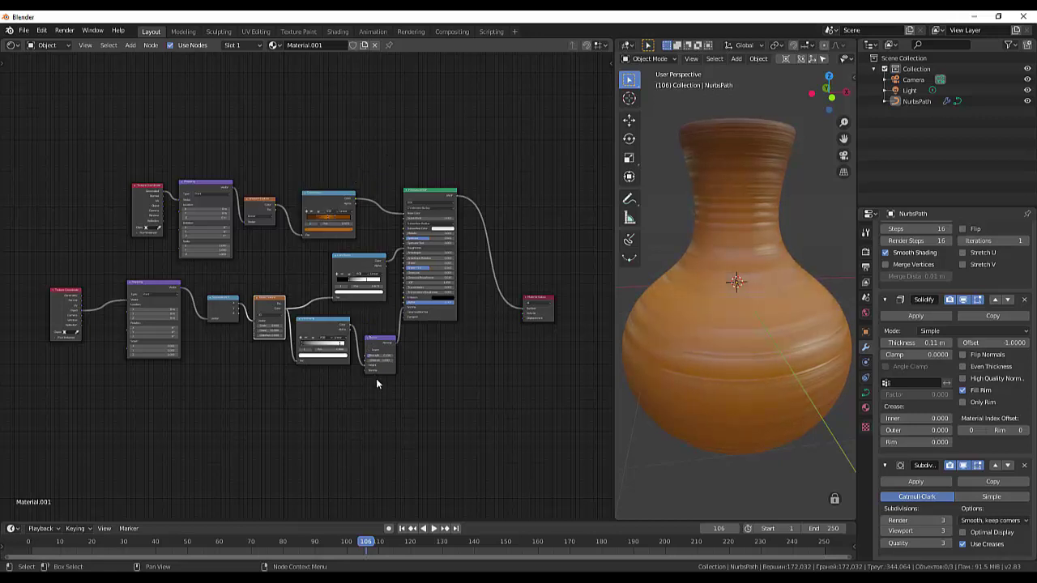
mouse_move(616, 242)
mouse_down()
mouse_move(325, 284)
mouse_move(420, 301)
mouse_up()
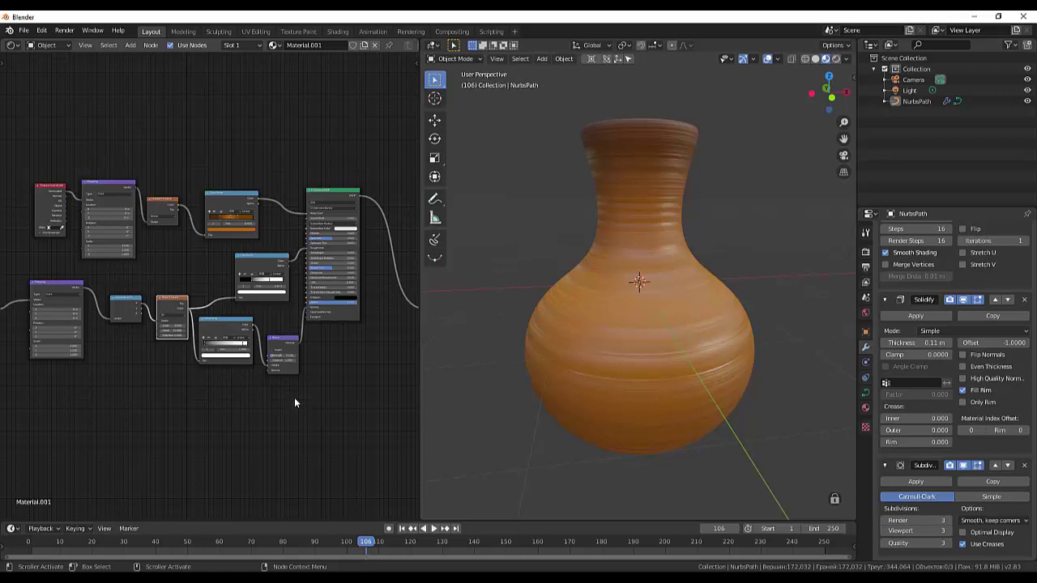
scroll(371, 317, down, 1)
scroll(360, 306, down, 1)
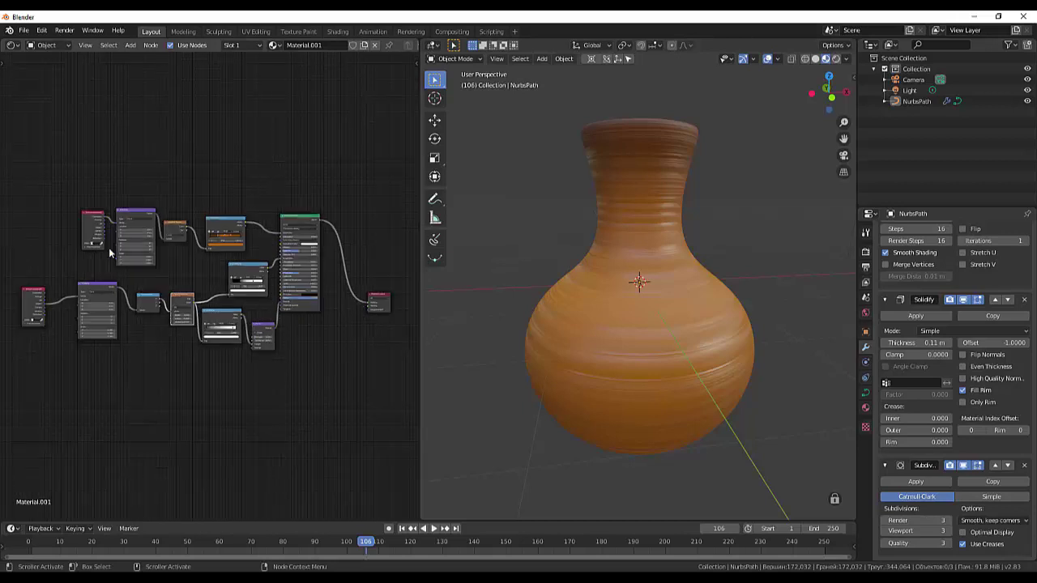